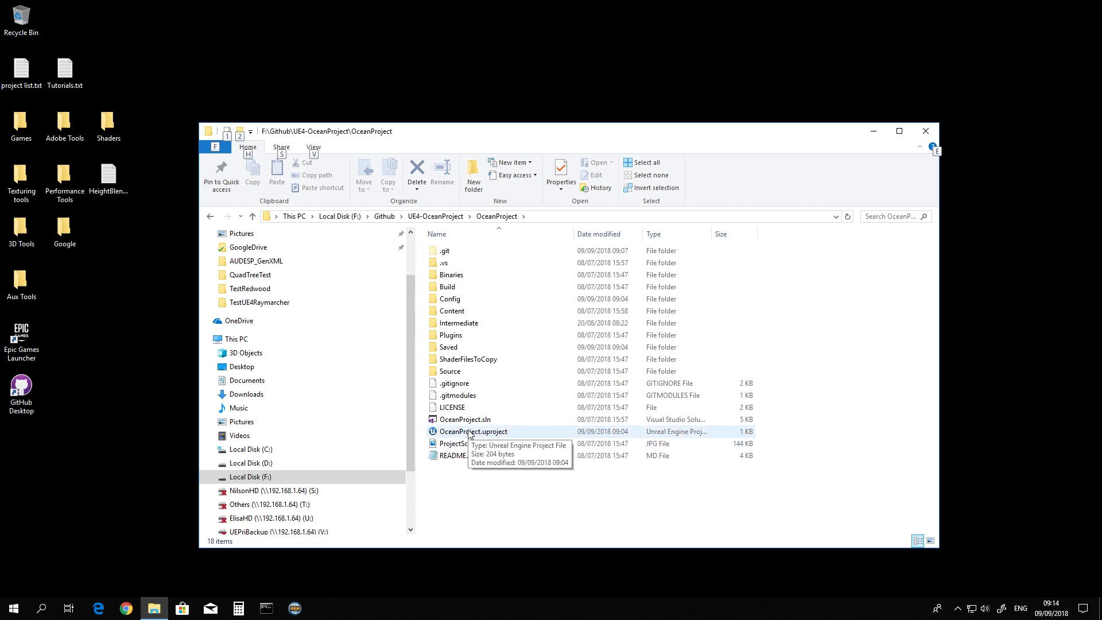
Open OceanProject.uproject from the project folder for editing in Notepad++.
{"action": "right_click", "coordinate": [469, 434]}
{"action": "left_click", "coordinate": [528, 499]}
{"action": "left_click", "coordinate": [514, 485]}
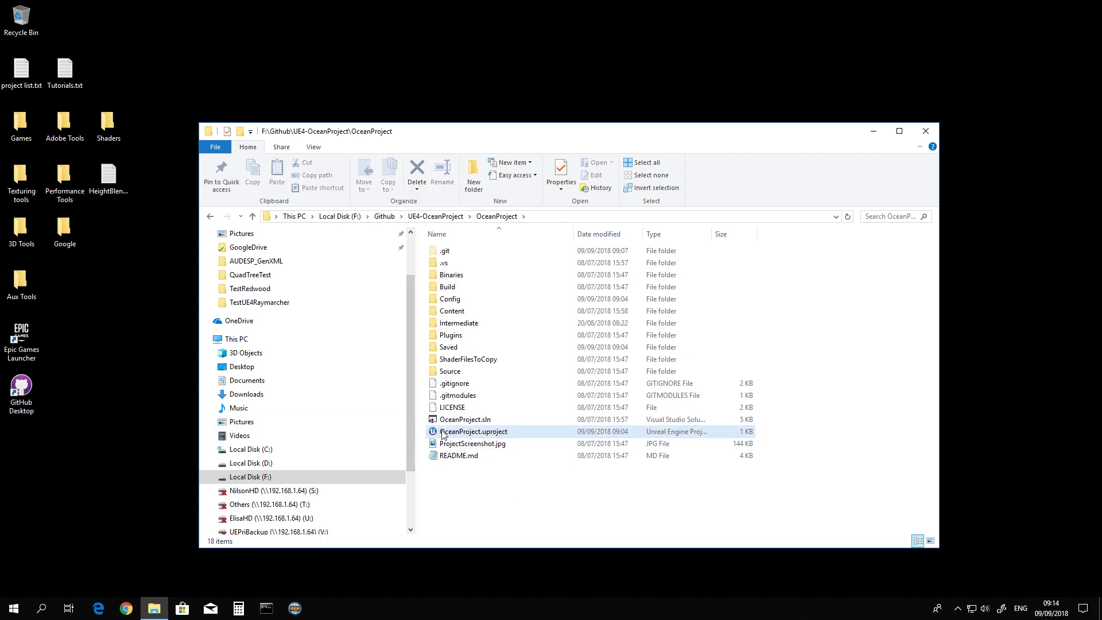
{"action": "right_click", "coordinate": [486, 433]}
{"action": "left_click", "coordinate": [370, 217]}
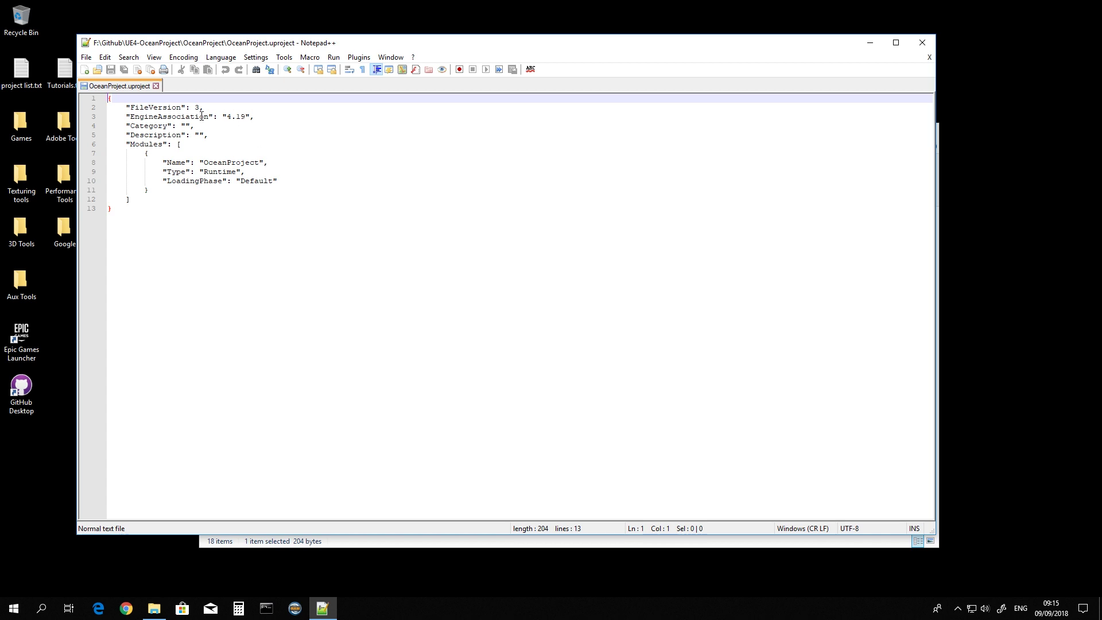
Set the EngineAssociation version to 4.20, save the project file and close the text editor.
{"action": "double_click", "coordinate": [244, 118]}
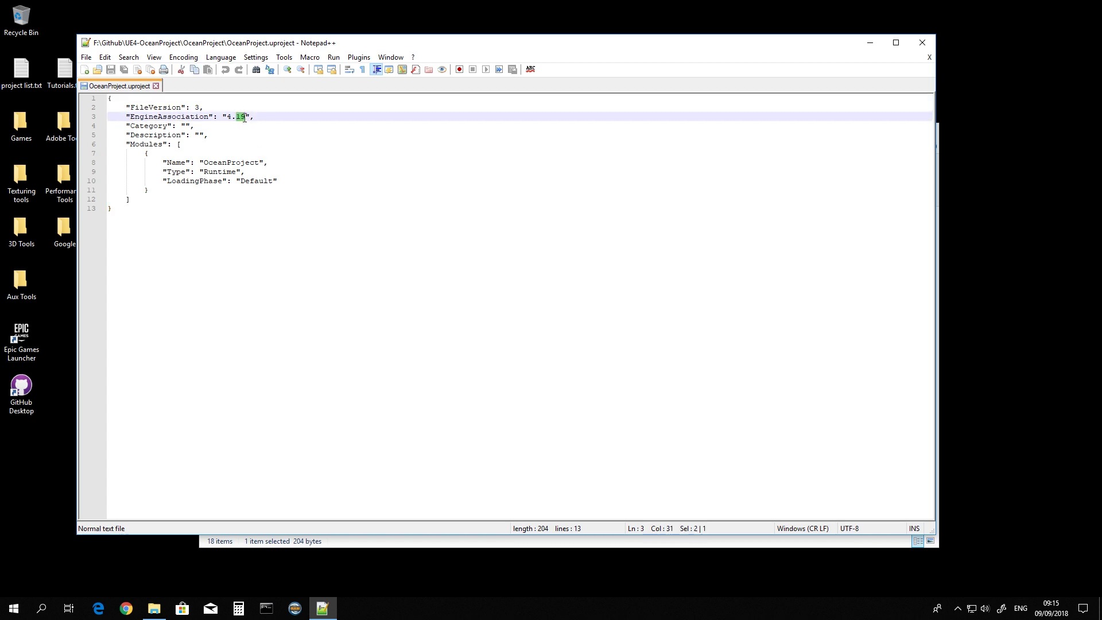
{"action": "type", "text": "20"}
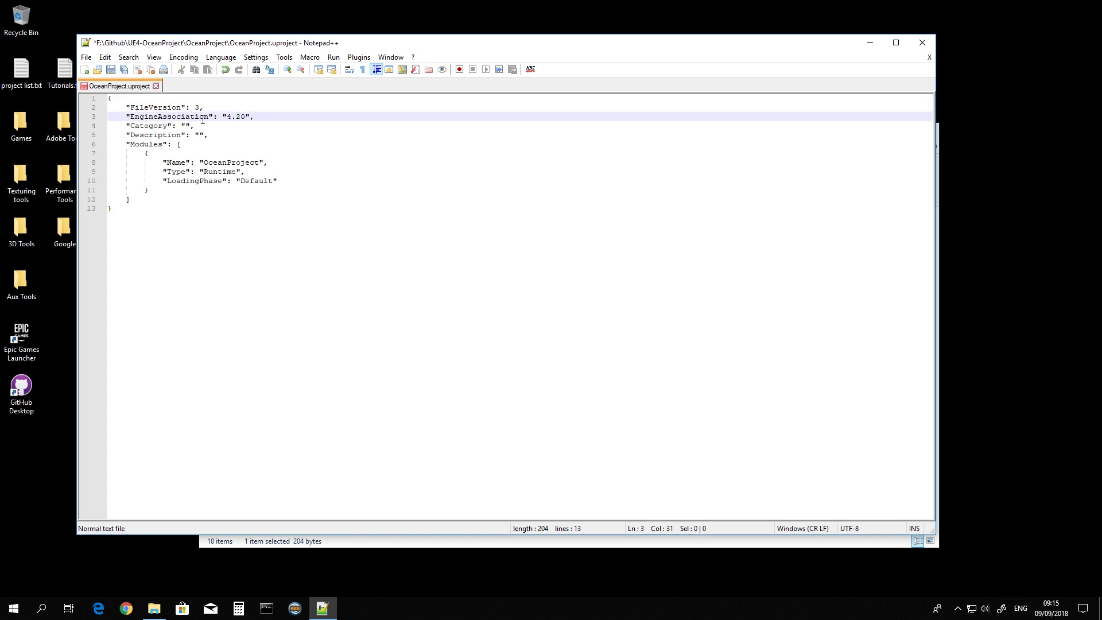
{"action": "left_click", "coordinate": [123, 72]}
{"action": "left_click", "coordinate": [157, 87]}
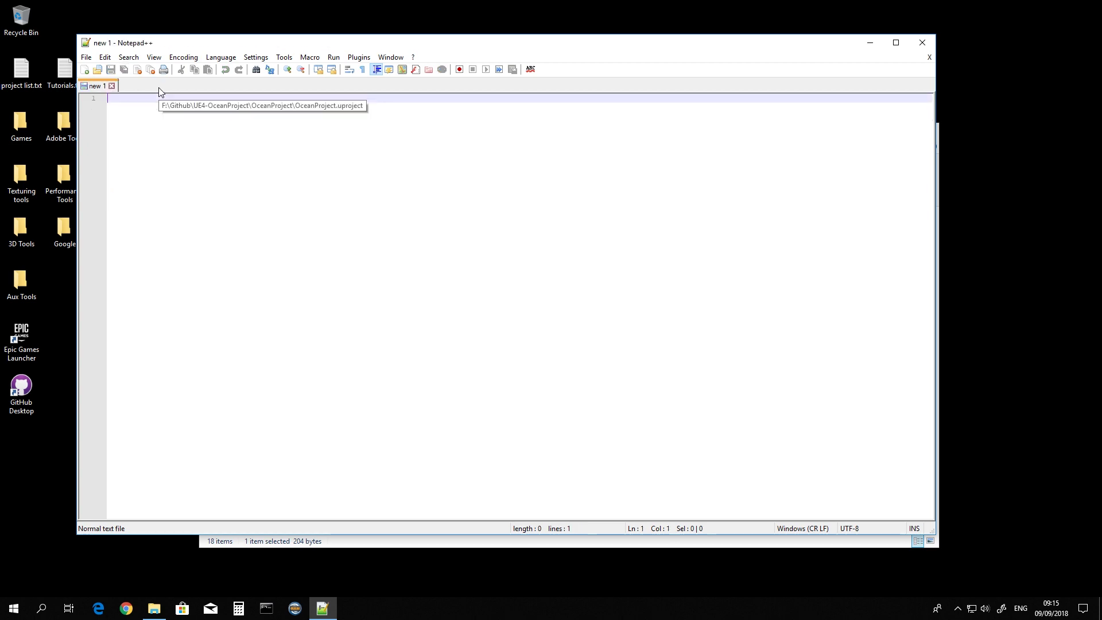
{"action": "left_click", "coordinate": [922, 43]}
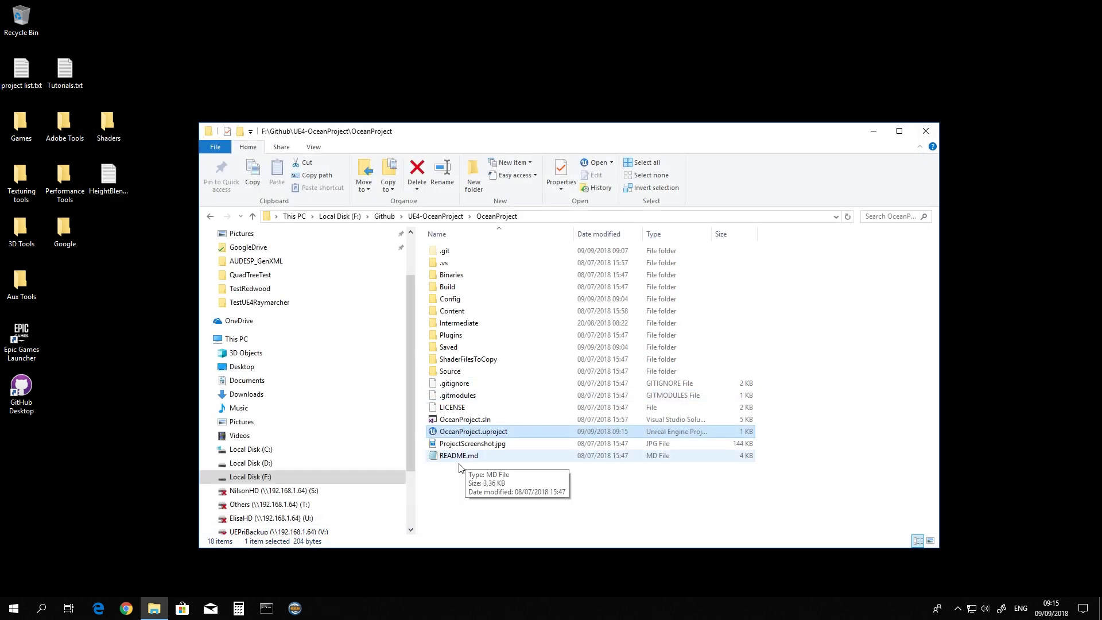
Generate the Visual Studio project files for OceanProject.uproject.
{"action": "right_click", "coordinate": [505, 434]}
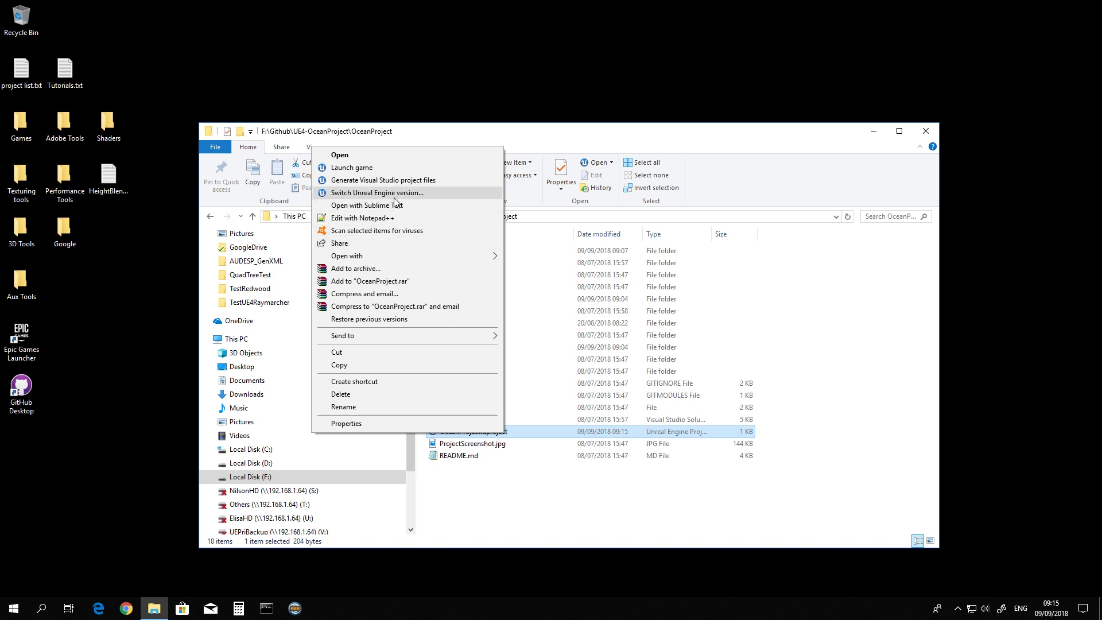
{"action": "left_click", "coordinate": [534, 438]}
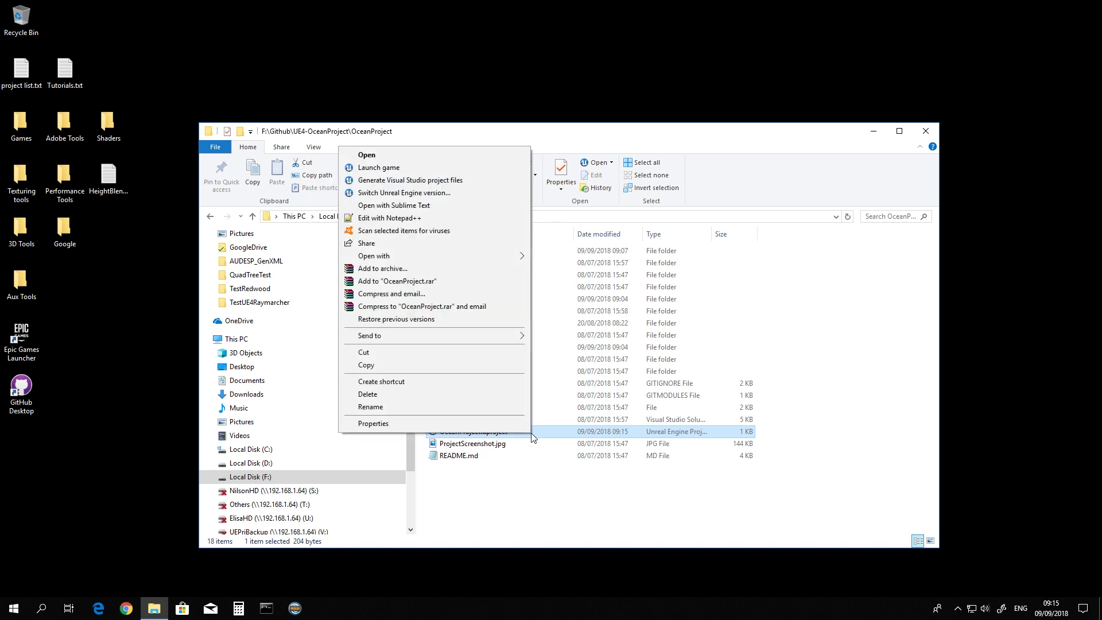
{"action": "left_click", "coordinate": [447, 180]}
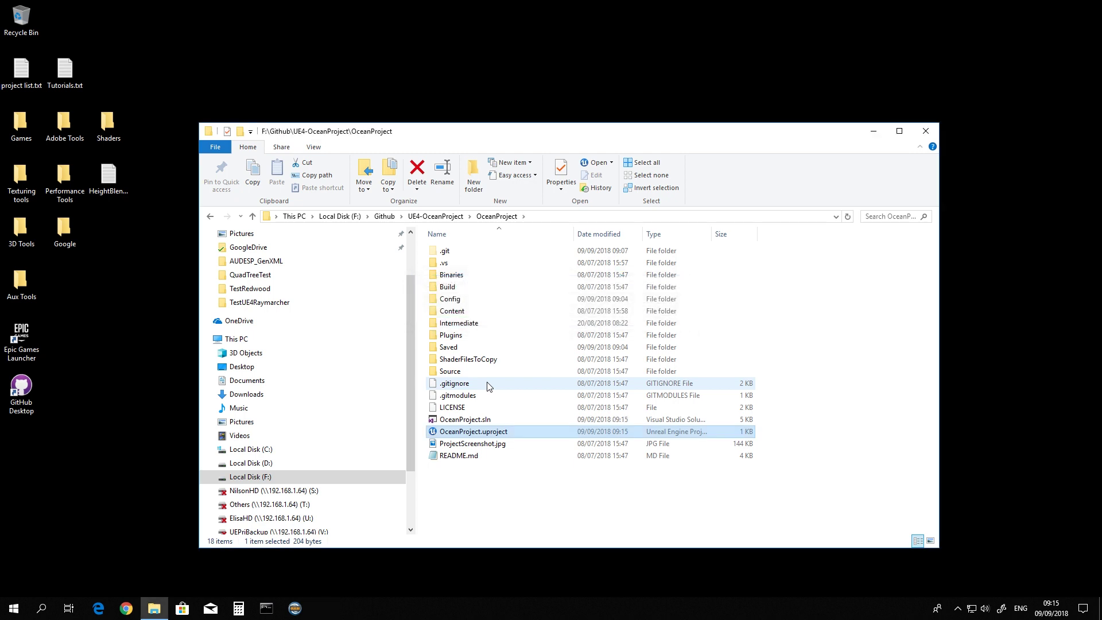
Launch OceanProject.uproject in Unreal Editor and agree to rebuild its missing modules.
{"action": "double_click", "coordinate": [472, 434]}
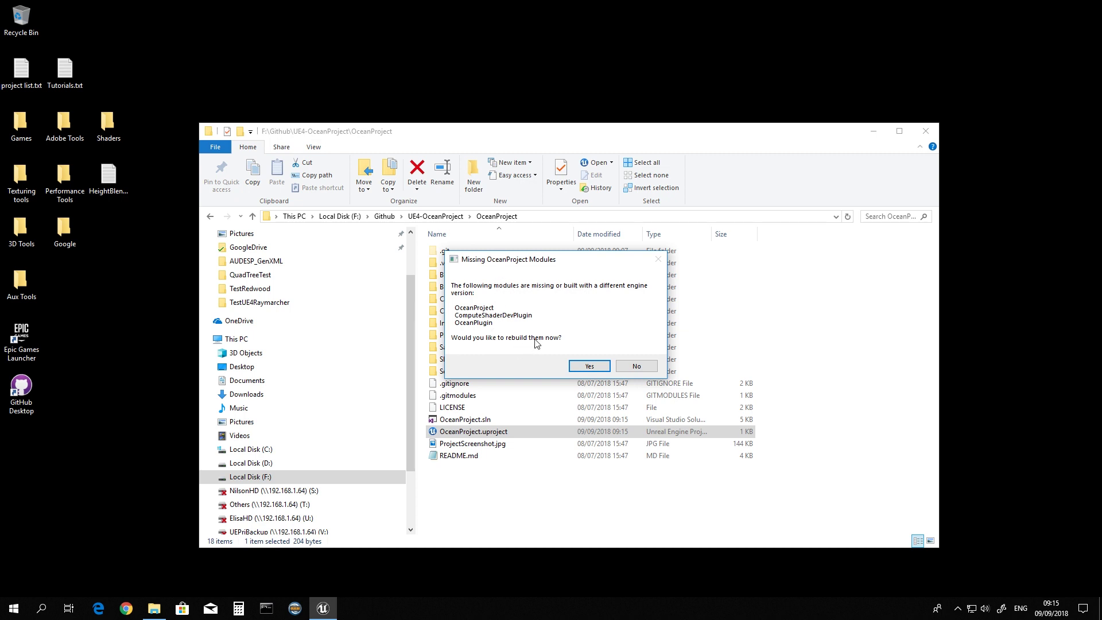
{"action": "left_click", "coordinate": [586, 367]}
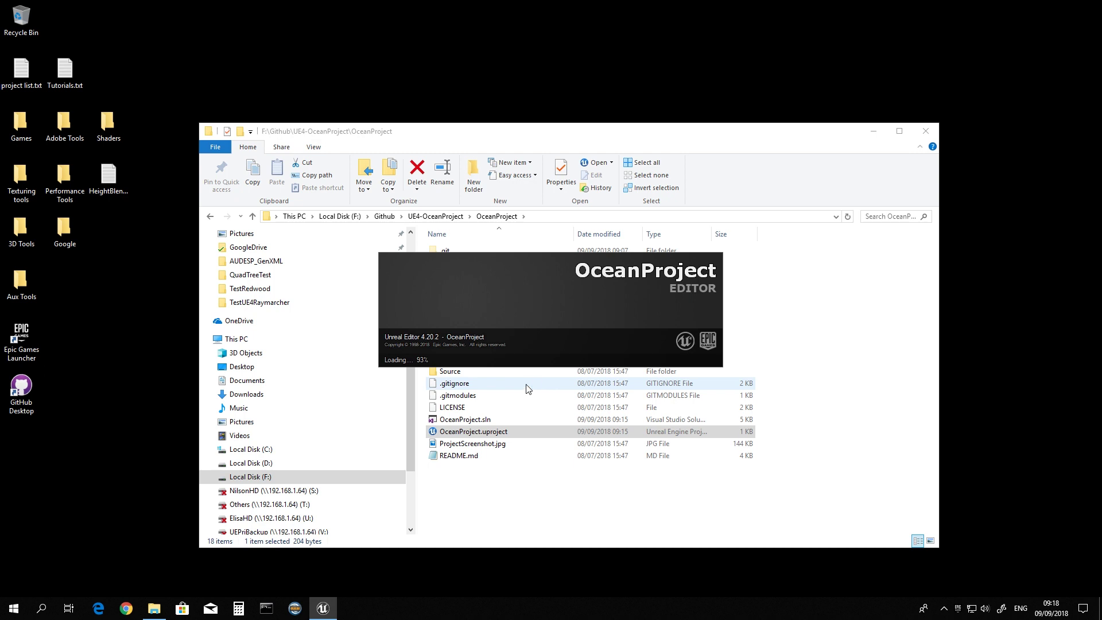
Check the CPU load and the Unreal Engine processes in Task Manager while the project loads, and close it.
{"action": "right_click", "coordinate": [567, 611]}
{"action": "left_click", "coordinate": [601, 553]}
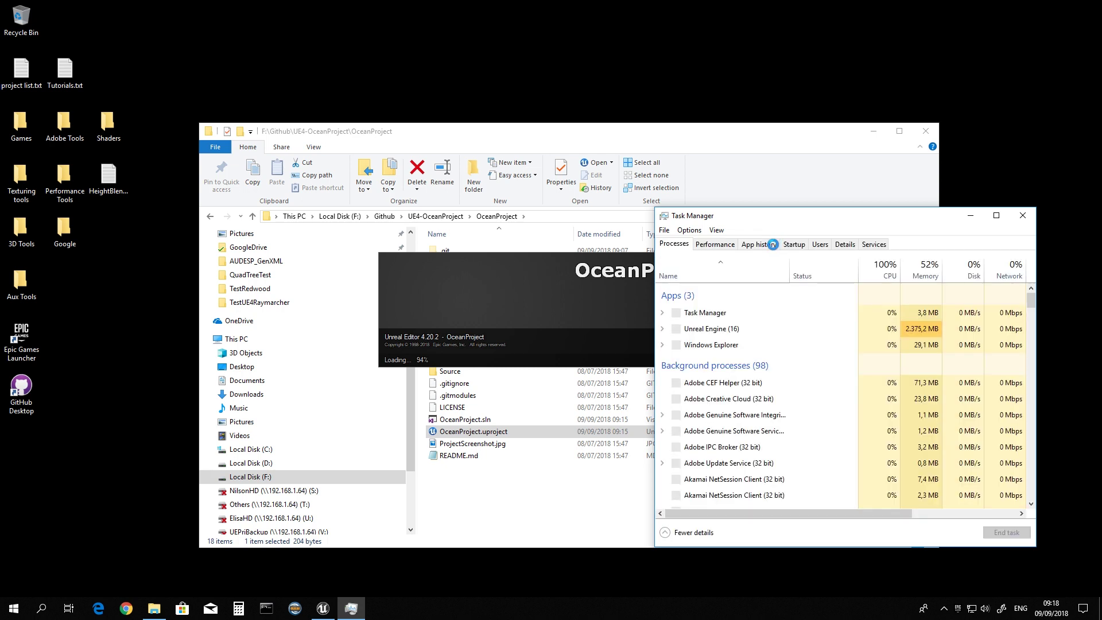
{"action": "left_click", "coordinate": [721, 251]}
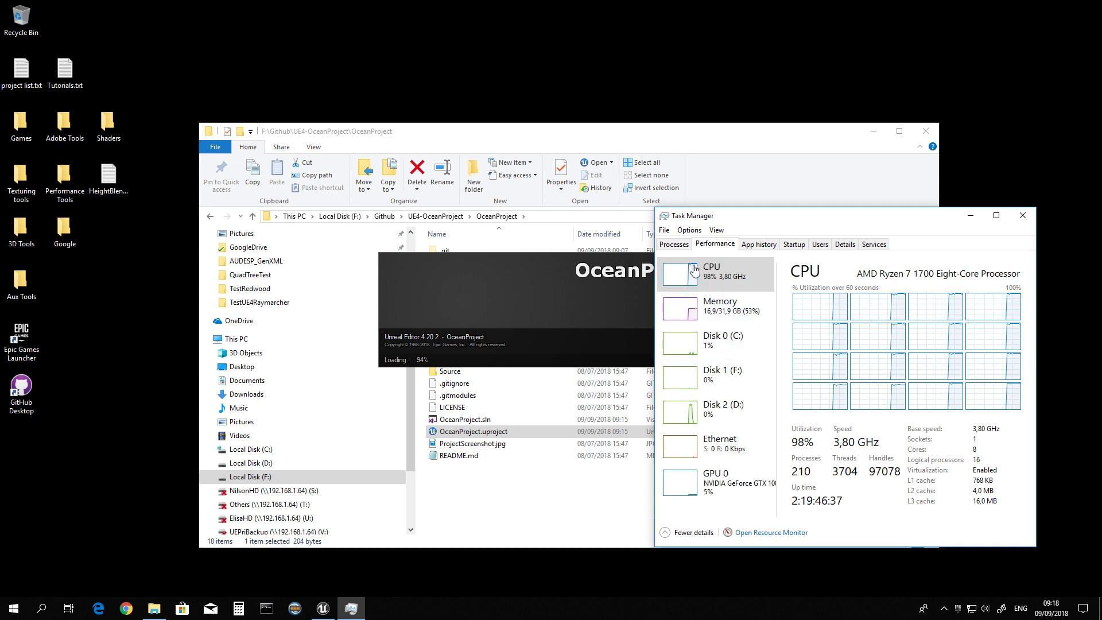
{"action": "left_click", "coordinate": [676, 245]}
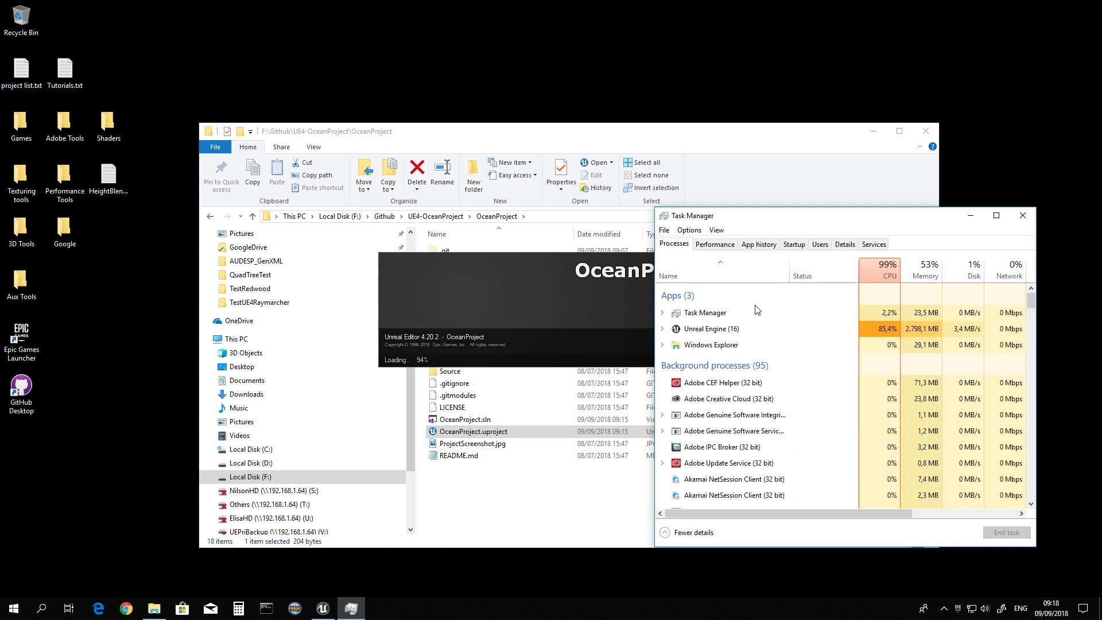
{"action": "left_click", "coordinate": [661, 329]}
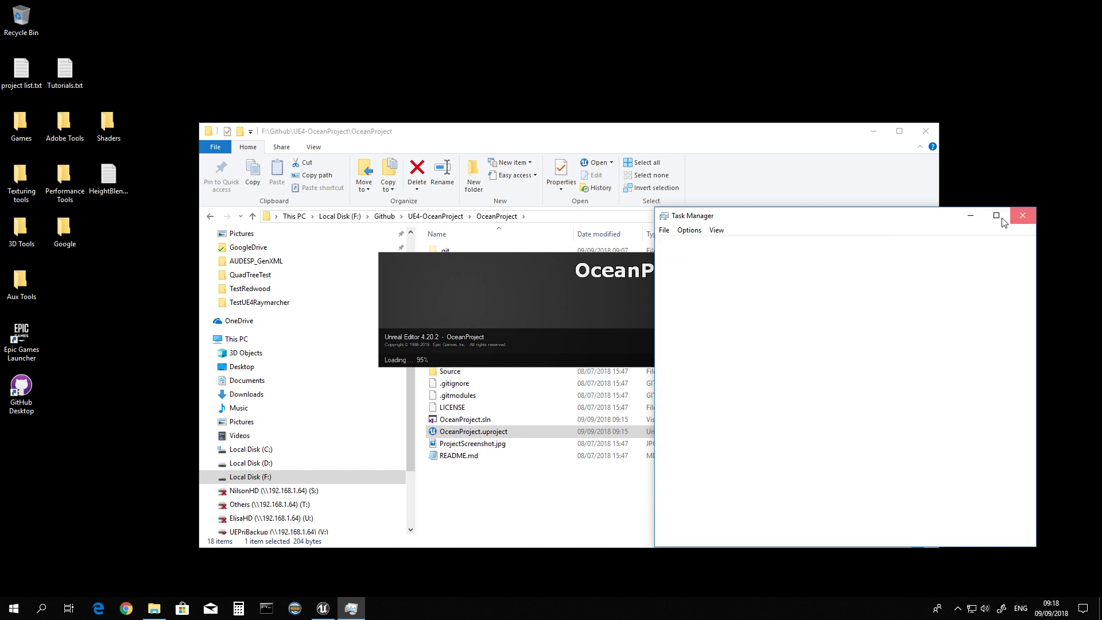
{"action": "left_click", "coordinate": [1022, 215]}
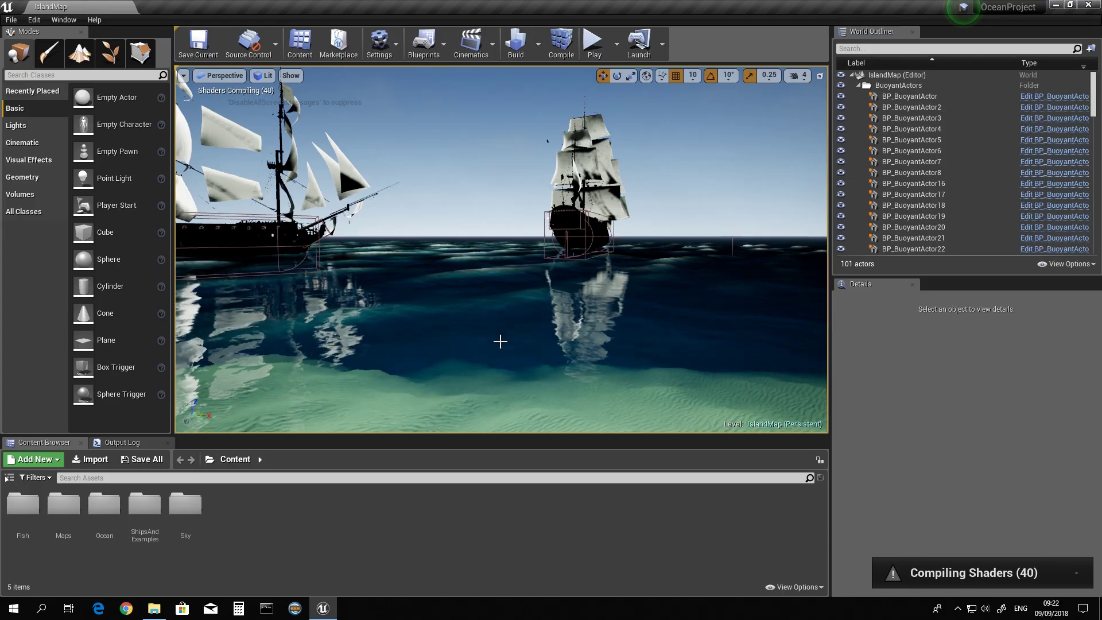
Look around the IslandMap level to examine the ships, the floating objects, the ocean surface and the shallow seabed.
{"action": "right_click_drag", "start_coordinate": [500, 341], "coordinate": [436, 139]}
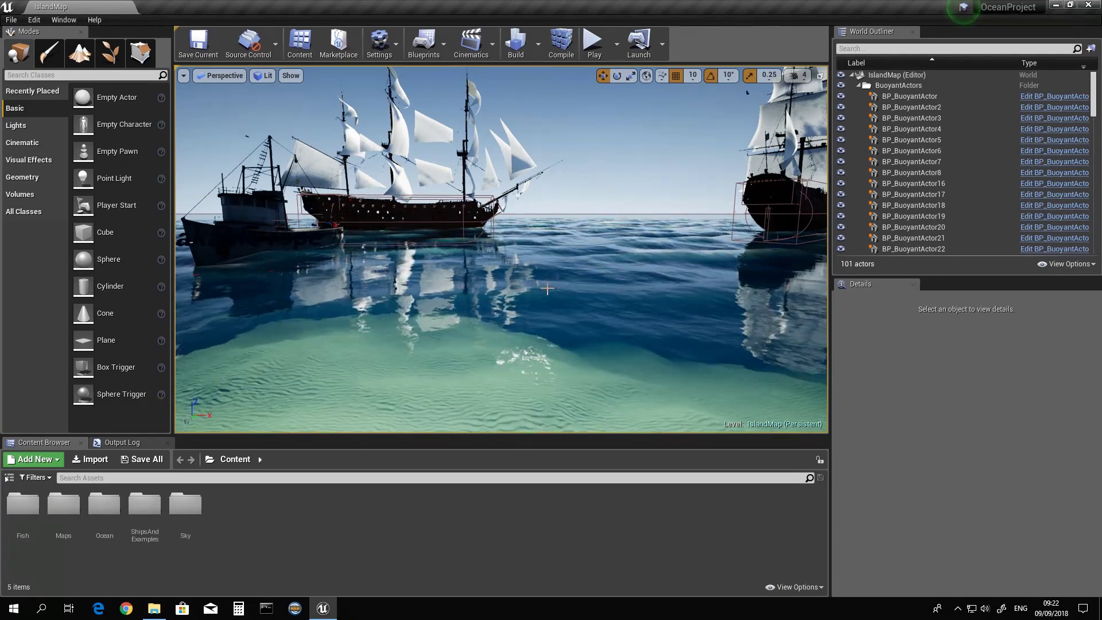
{"action": "mouse_move", "coordinate": [564, 274]}
{"action": "right_mouse_down"}
{"action": "mouse_move", "coordinate": [551, 275]}
{"action": "mouse_move", "coordinate": [564, 273]}
{"action": "right_mouse_up"}
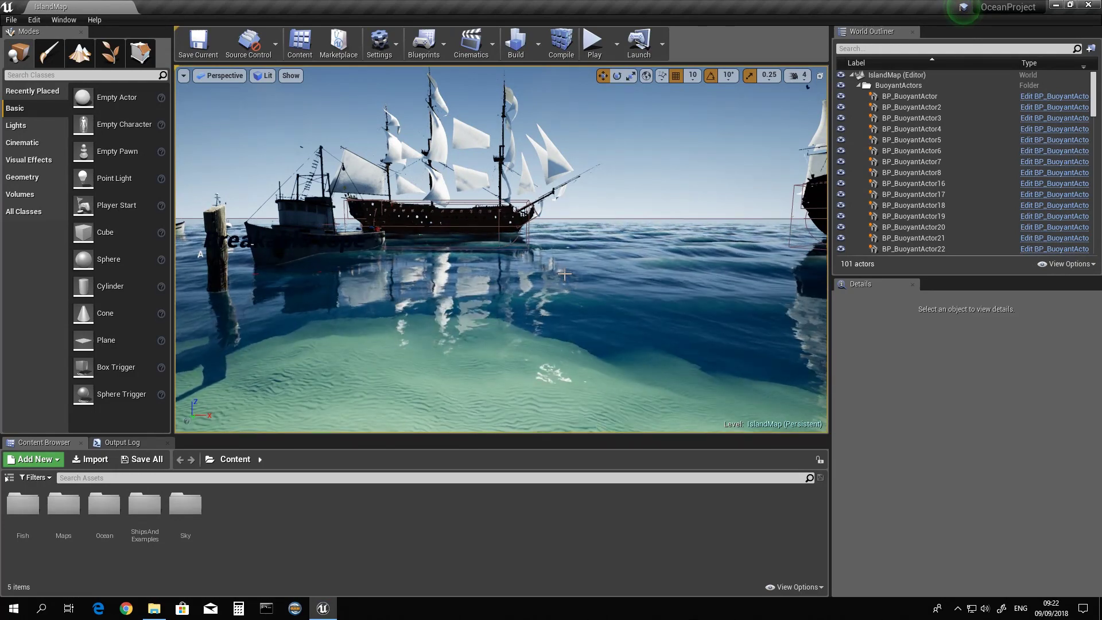
{"action": "right_click_drag", "start_coordinate": [564, 274], "coordinate": [520, 278]}
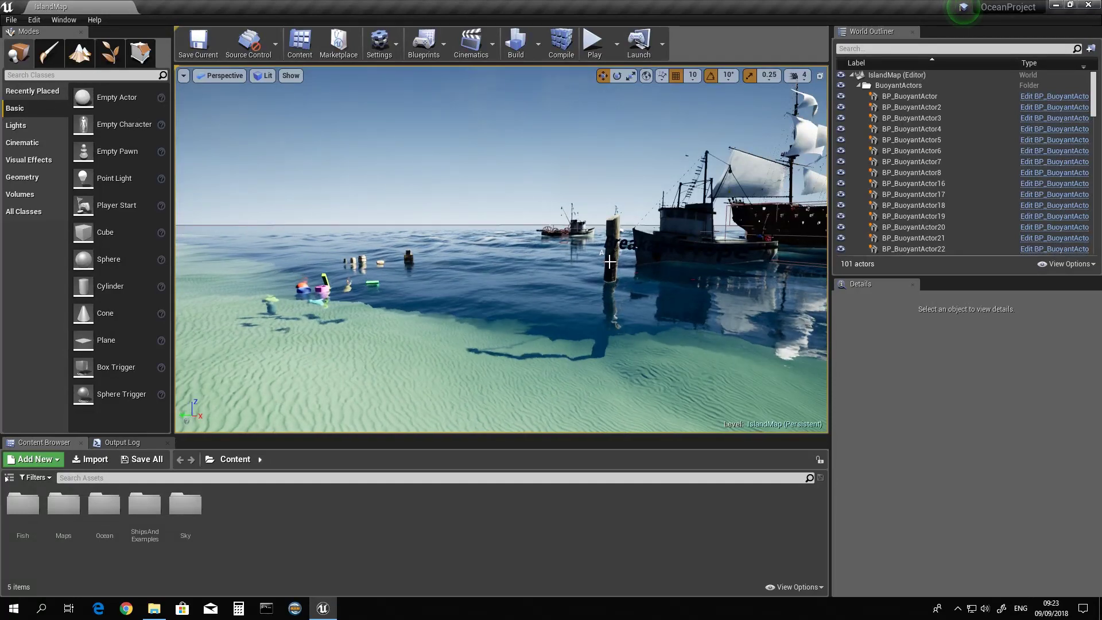
{"action": "right_click_drag", "start_coordinate": [570, 263], "coordinate": [607, 263]}
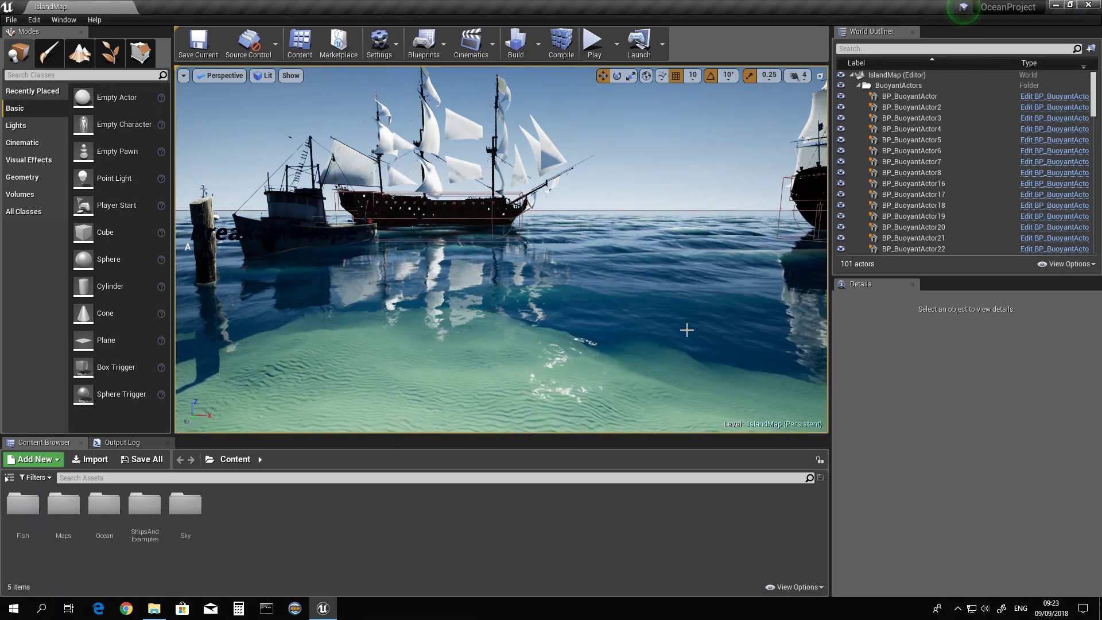
{"action": "right_click_drag", "start_coordinate": [501, 249], "coordinate": [375, 237]}
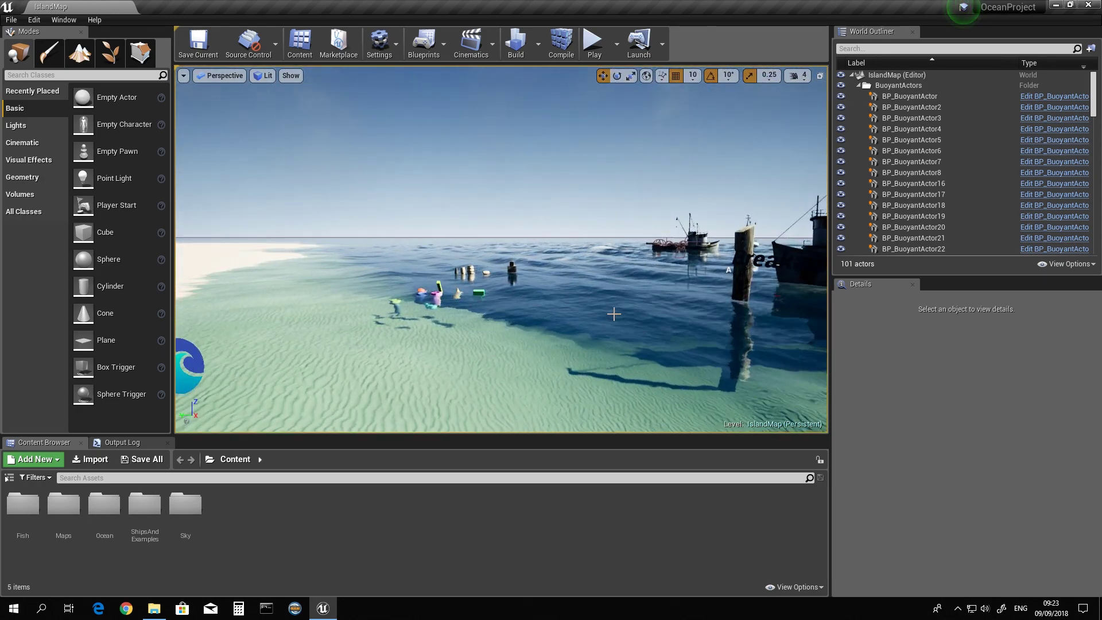
{"action": "right_click_drag", "start_coordinate": [572, 301], "coordinate": [693, 324]}
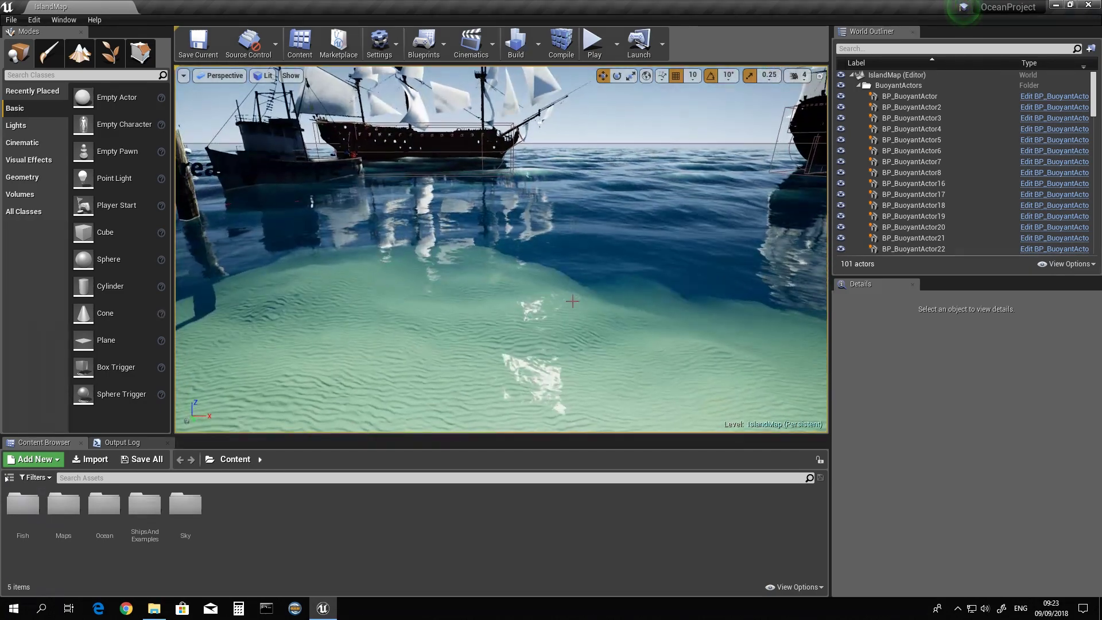
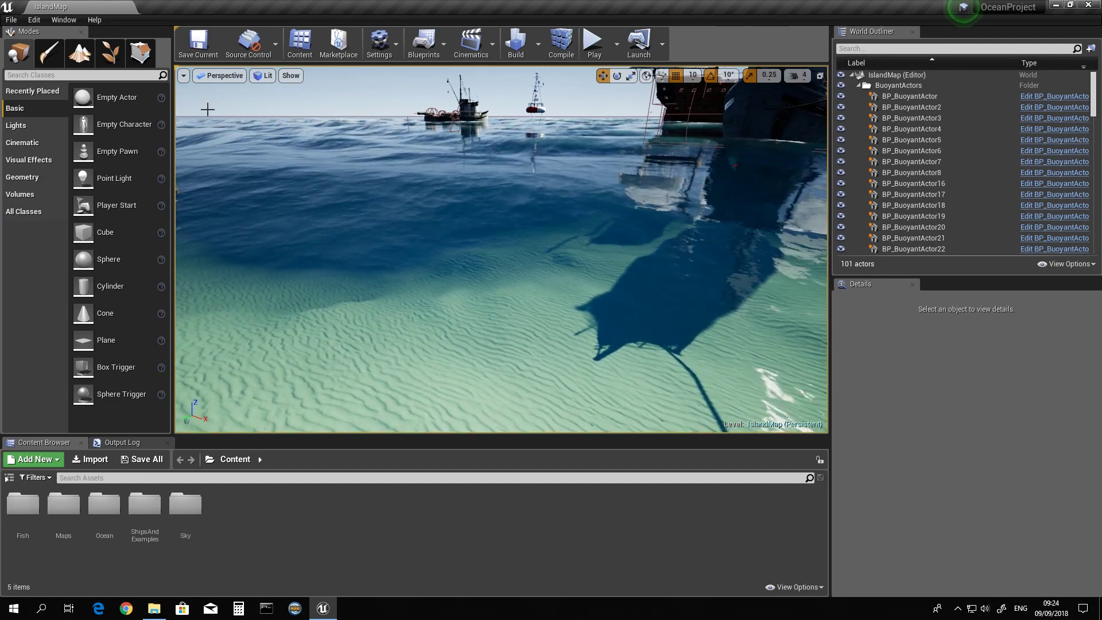
{"action": "right_click_drag", "start_coordinate": [450, 189], "coordinate": [393, 180]}
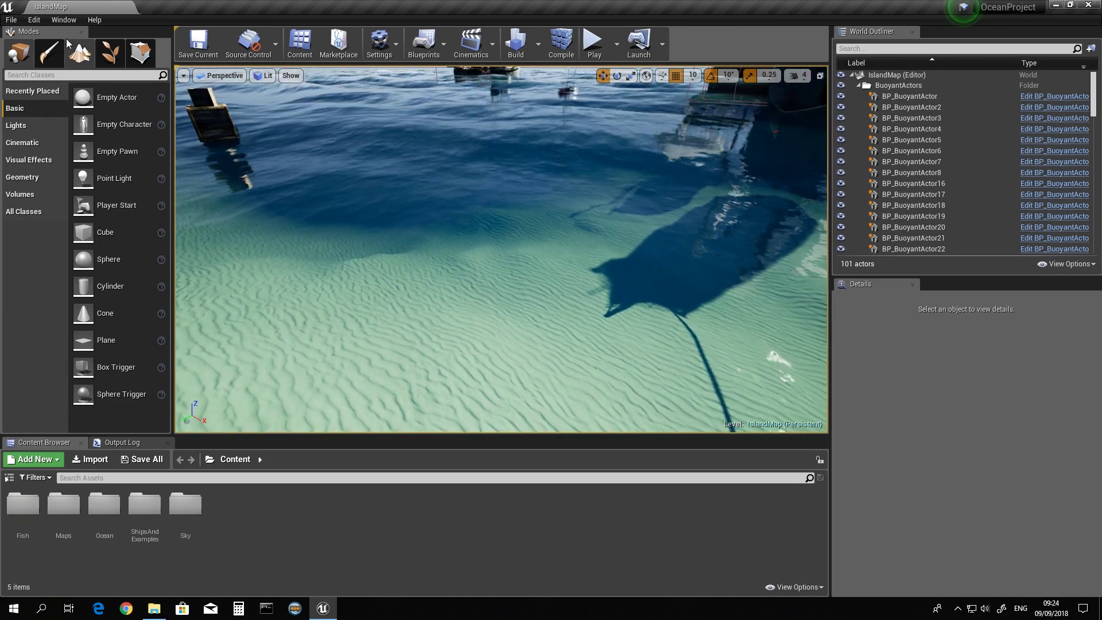
Search the Project Settings for "custom de" and check the Custom Depth-Stencil Pass option.
{"action": "left_click", "coordinate": [35, 22]}
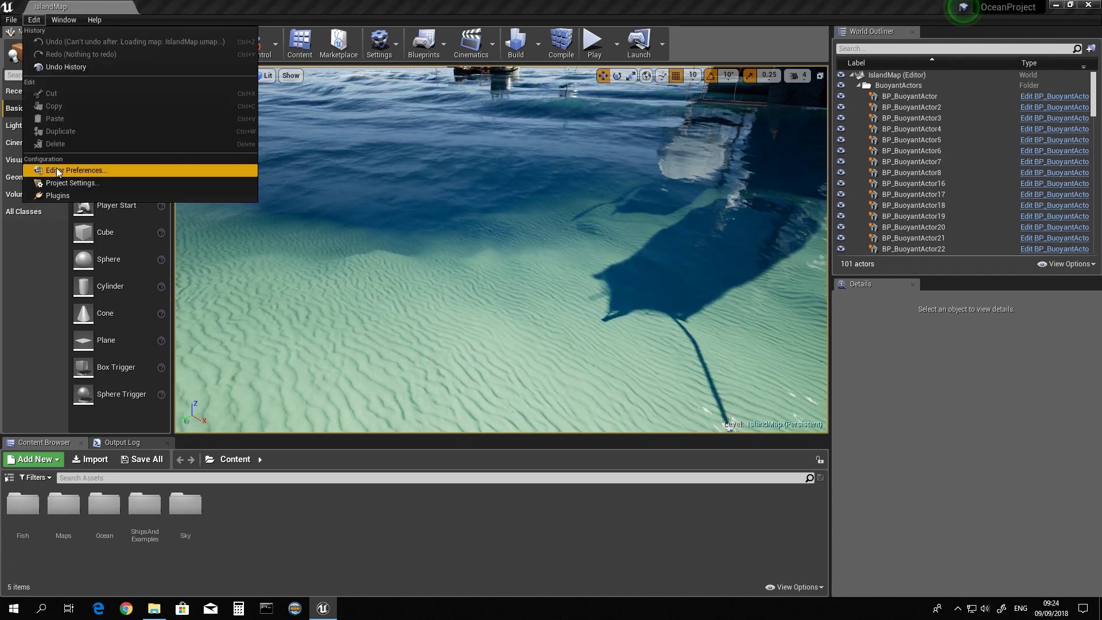
{"action": "left_click", "coordinate": [81, 183]}
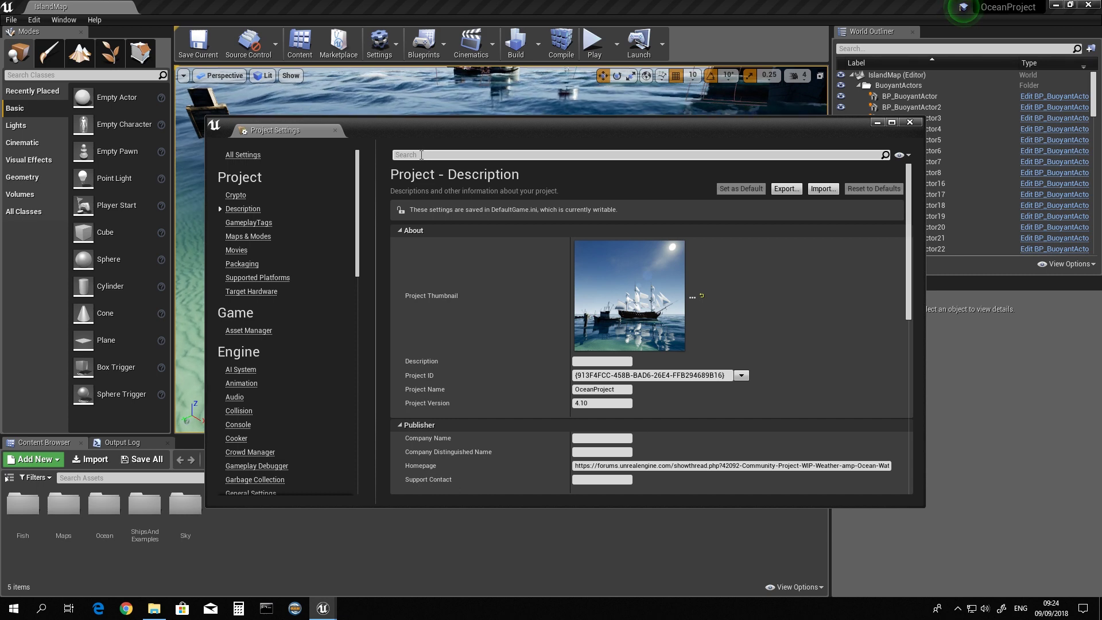
{"action": "left_click", "coordinate": [422, 155]}
{"action": "type", "text": "cus"}
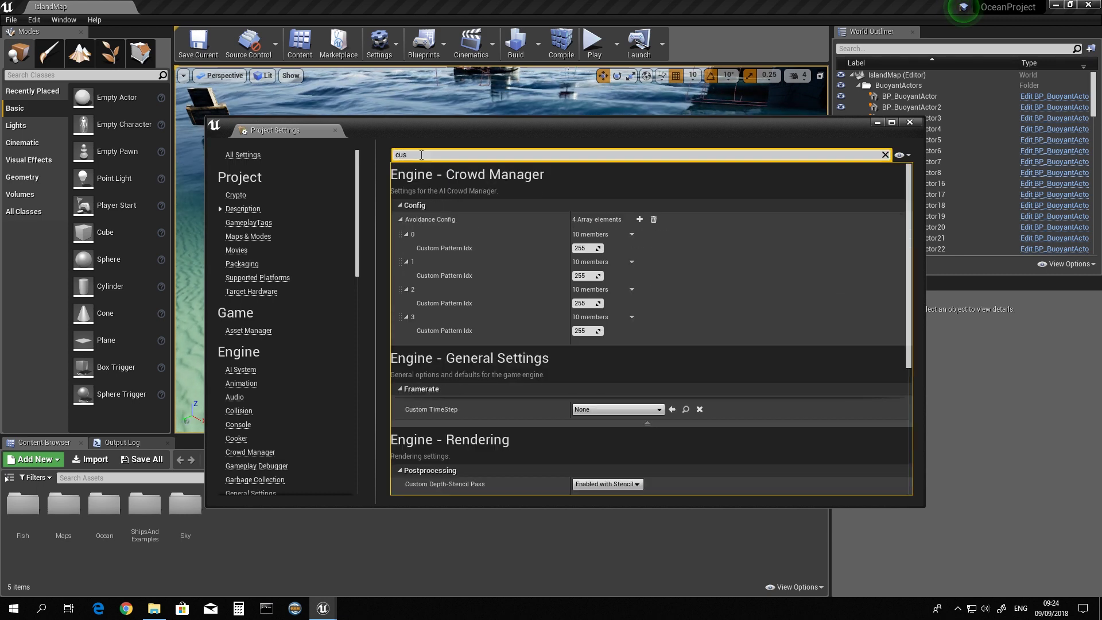
{"action": "type", "text": "tom"}
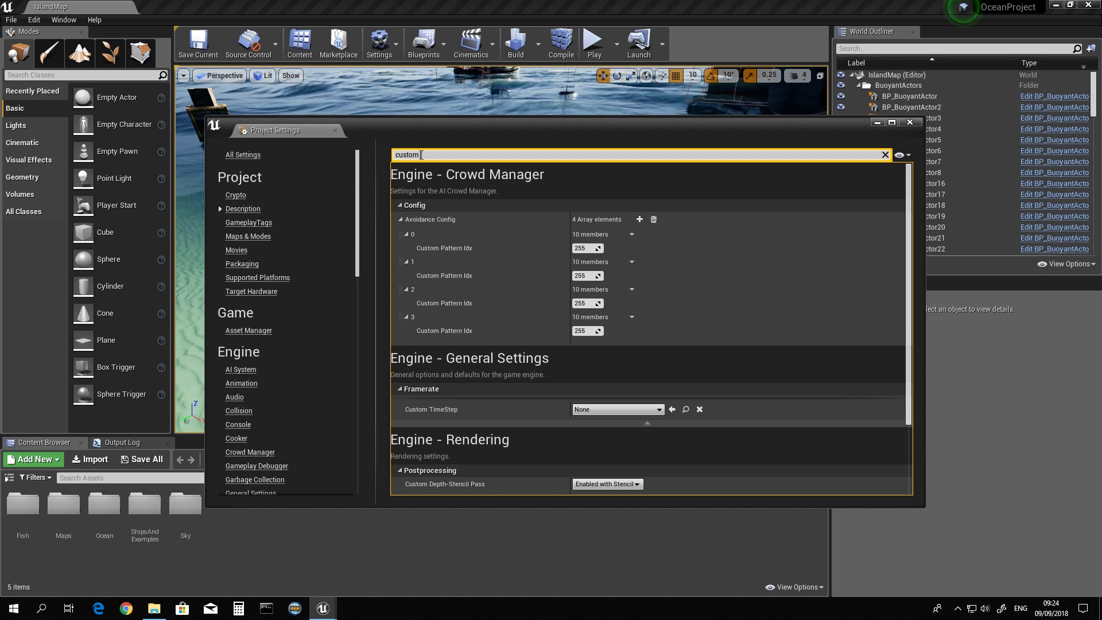
{"action": "type", "text": " de"}
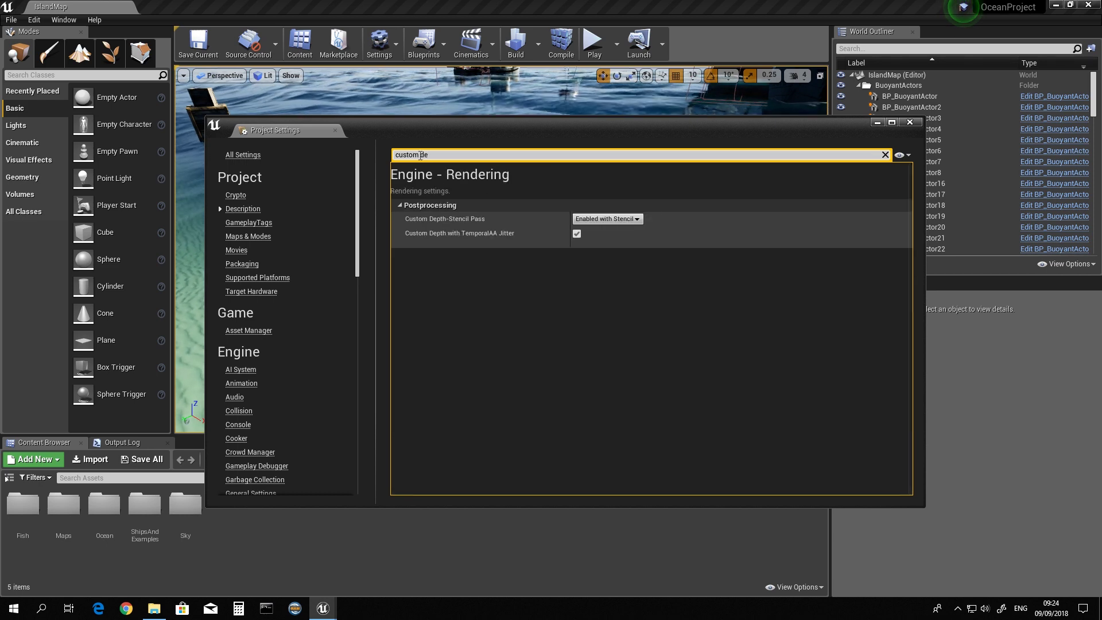
{"action": "mouse_move", "coordinate": [446, 222]}
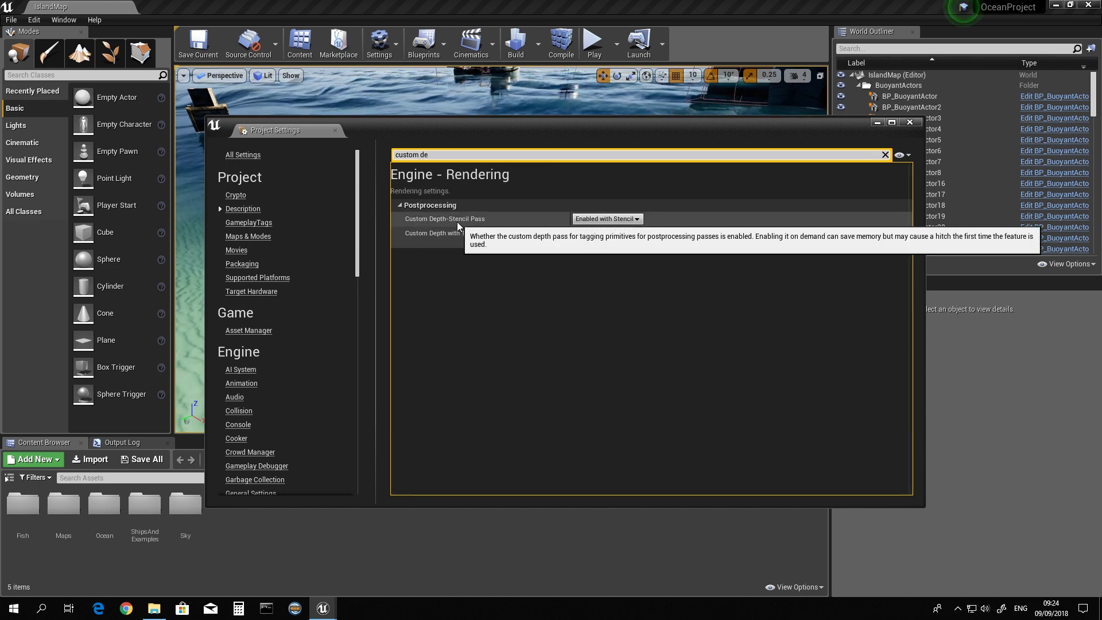
{"action": "mouse_move", "coordinate": [604, 226]}
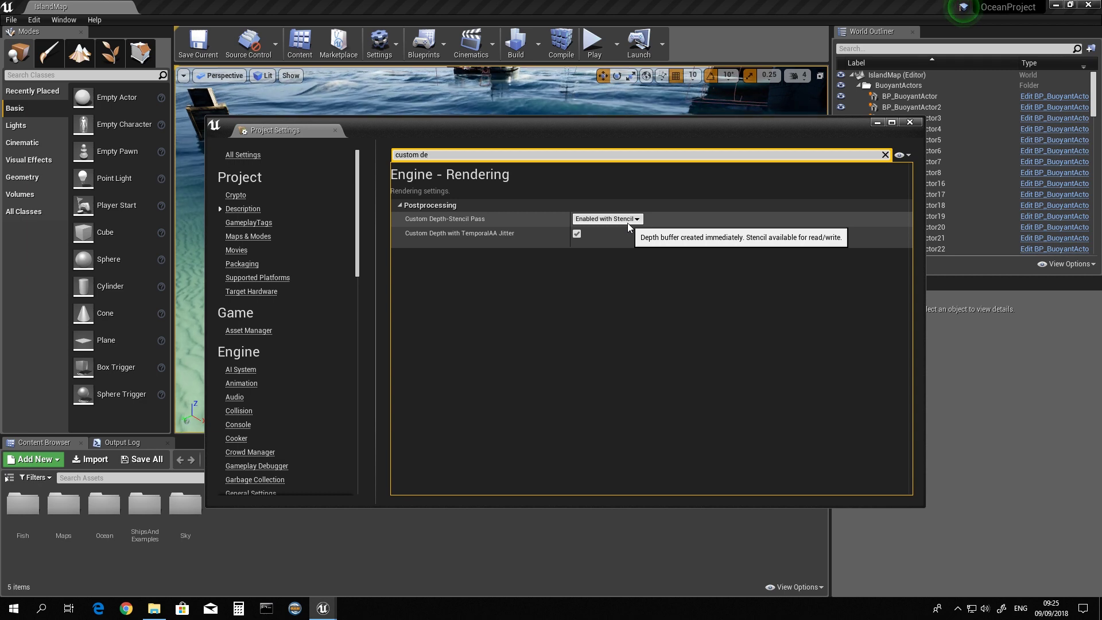
Search the Project Settings for "planar" to check global clip plane support for Planar Reflections.
{"action": "left_click_drag", "start_coordinate": [451, 154], "coordinate": [380, 156]}
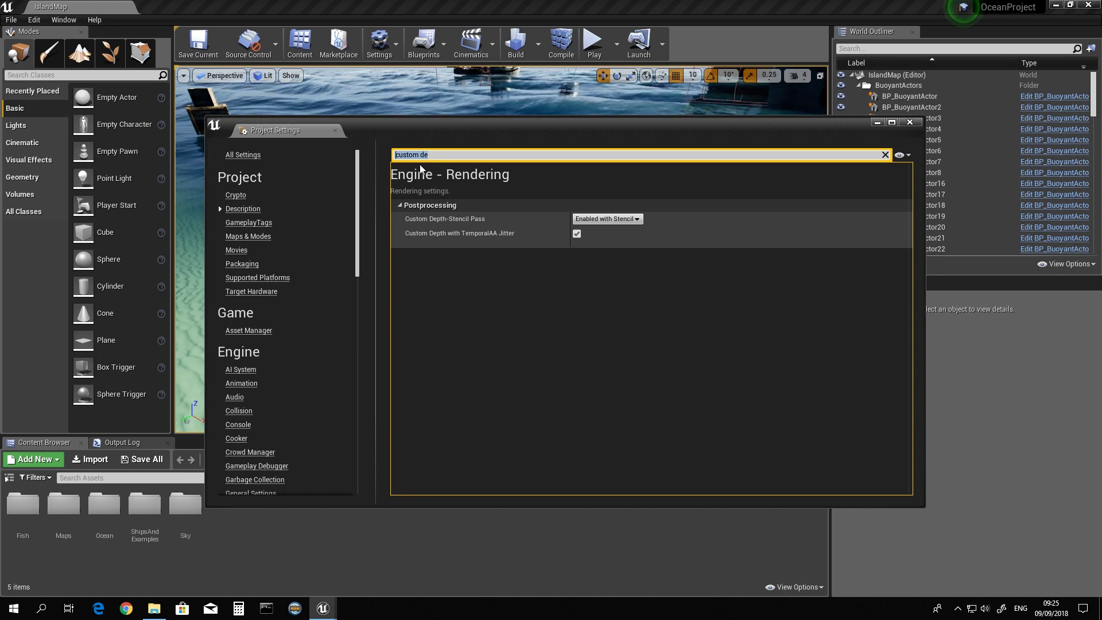
{"action": "type", "text": "plane"}
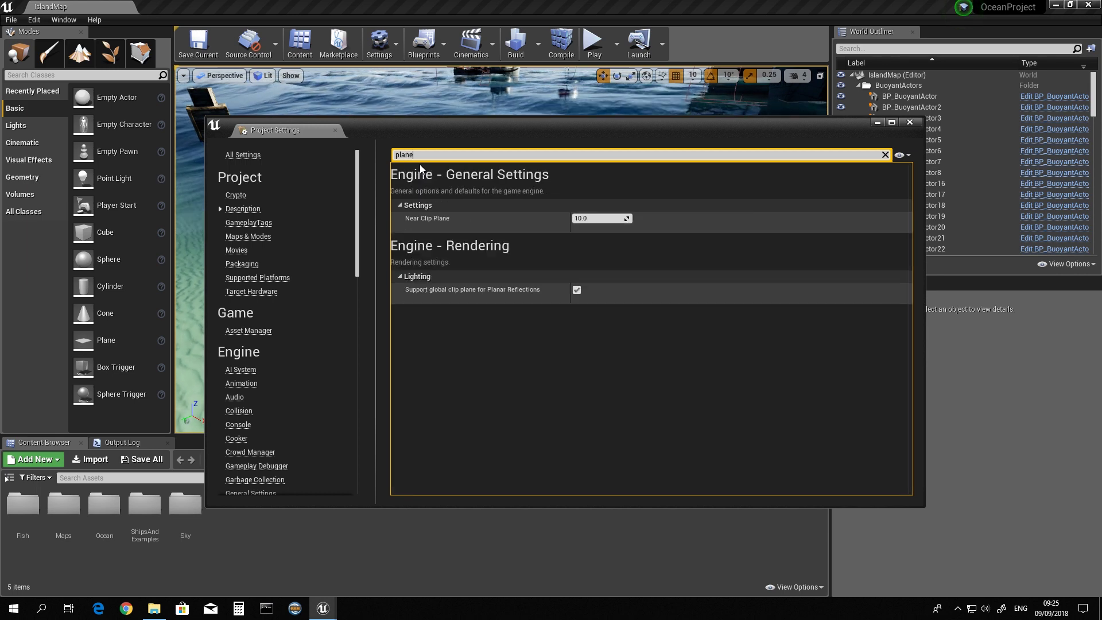
{"action": "key", "text": "BackSpace"}
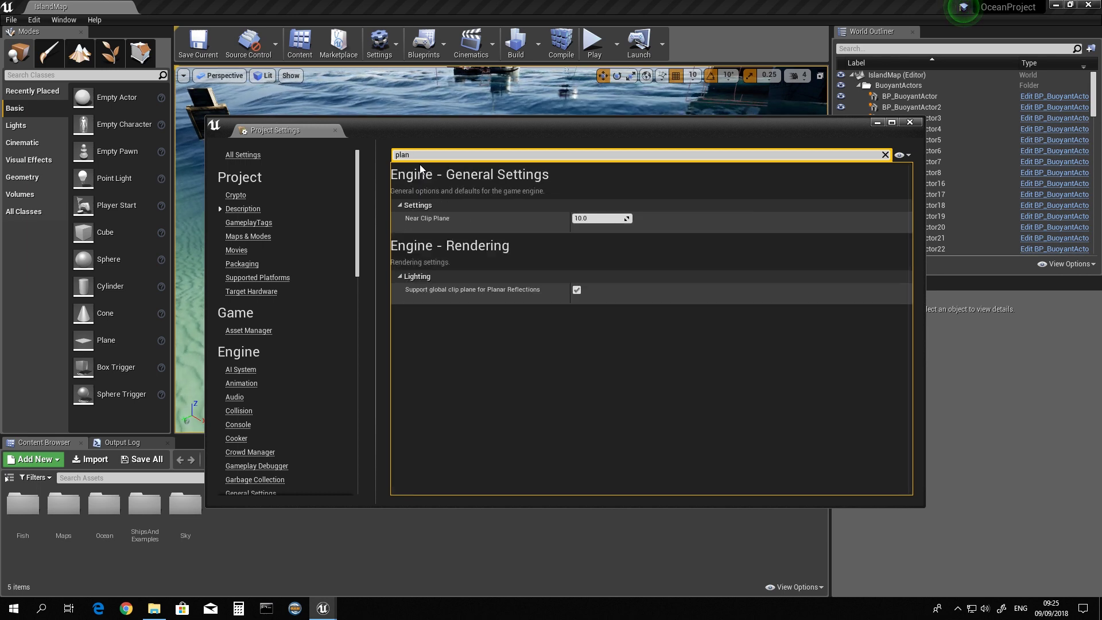
{"action": "type", "text": "ar"}
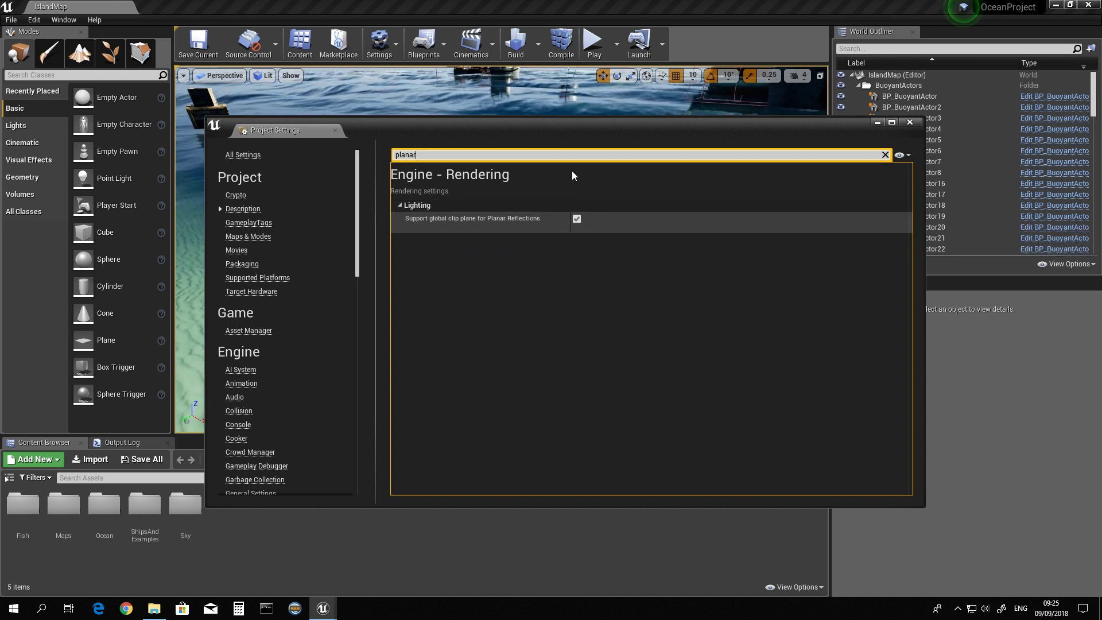
Close the Project Settings and check the quality levels in the Engine Scalability Settings.
{"action": "left_click", "coordinate": [909, 122]}
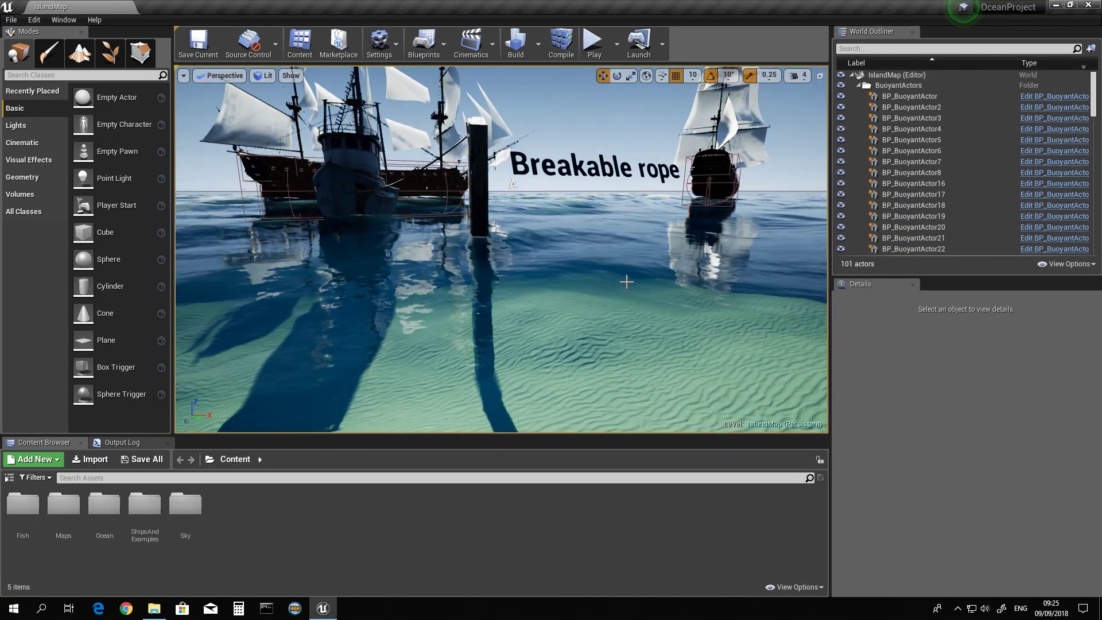
{"action": "right_click_drag", "start_coordinate": [705, 231], "coordinate": [626, 203]}
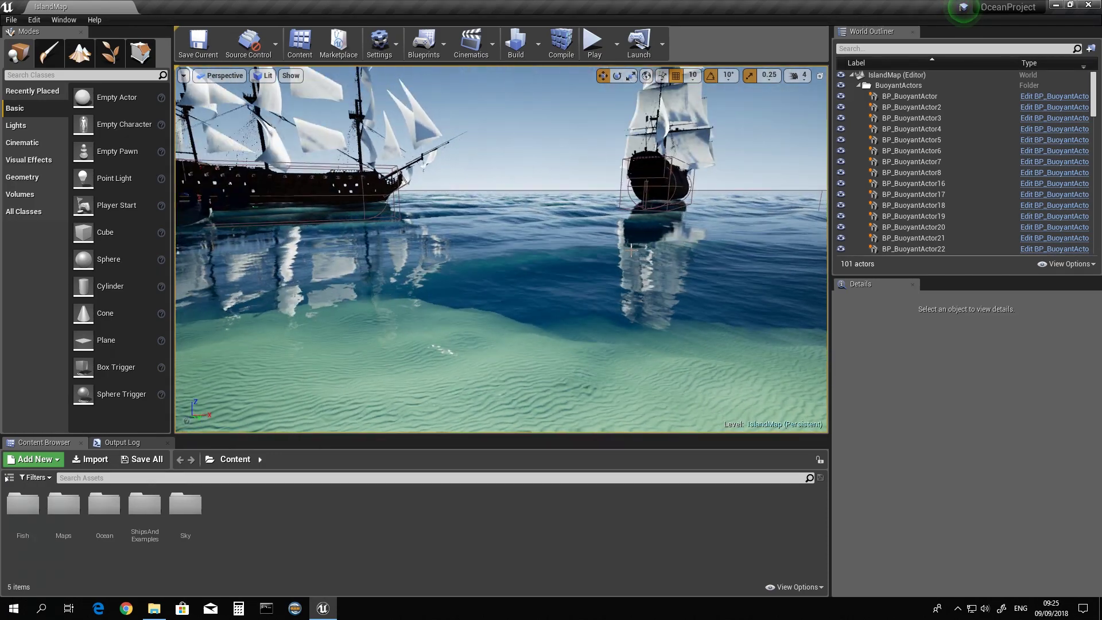
{"action": "right_click_drag", "start_coordinate": [484, 244], "coordinate": [303, 107]}
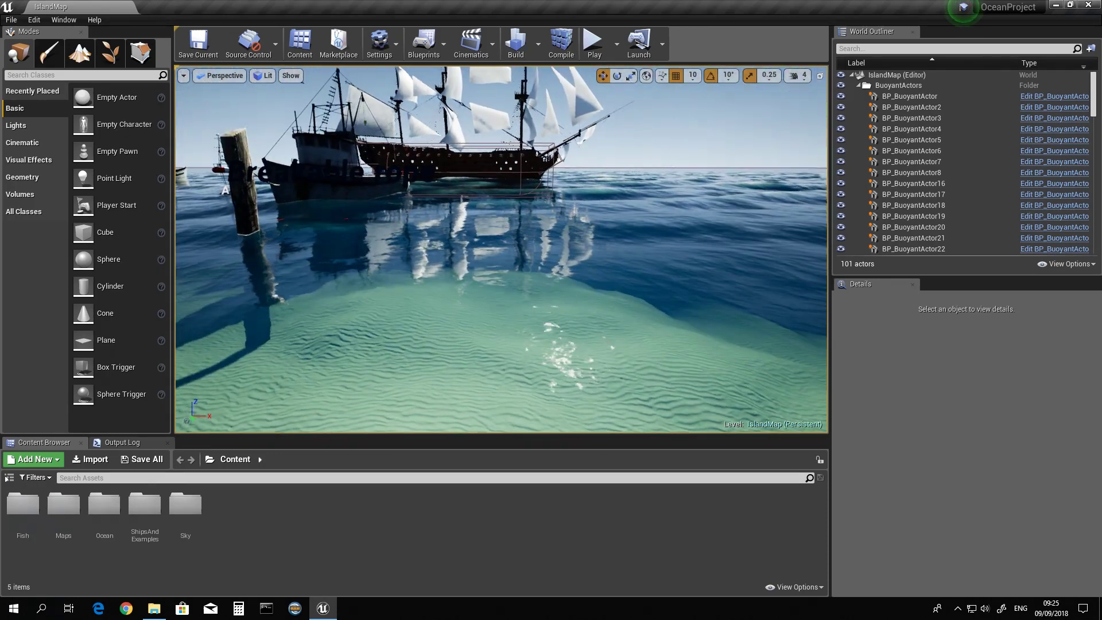
{"action": "left_click", "coordinate": [391, 54]}
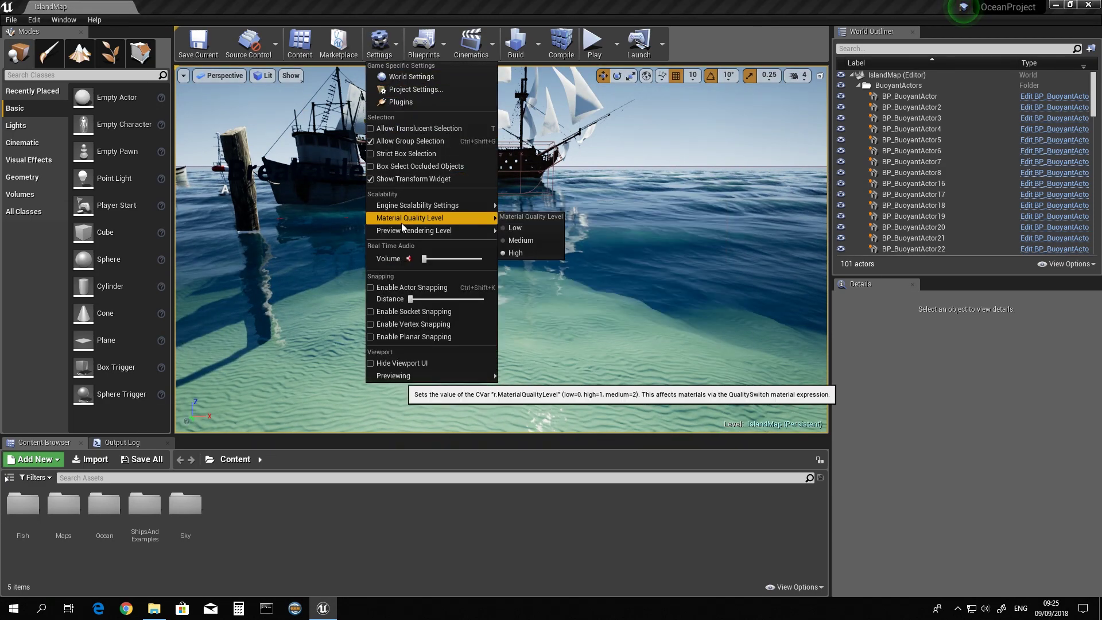
{"action": "mouse_move", "coordinate": [416, 209]}
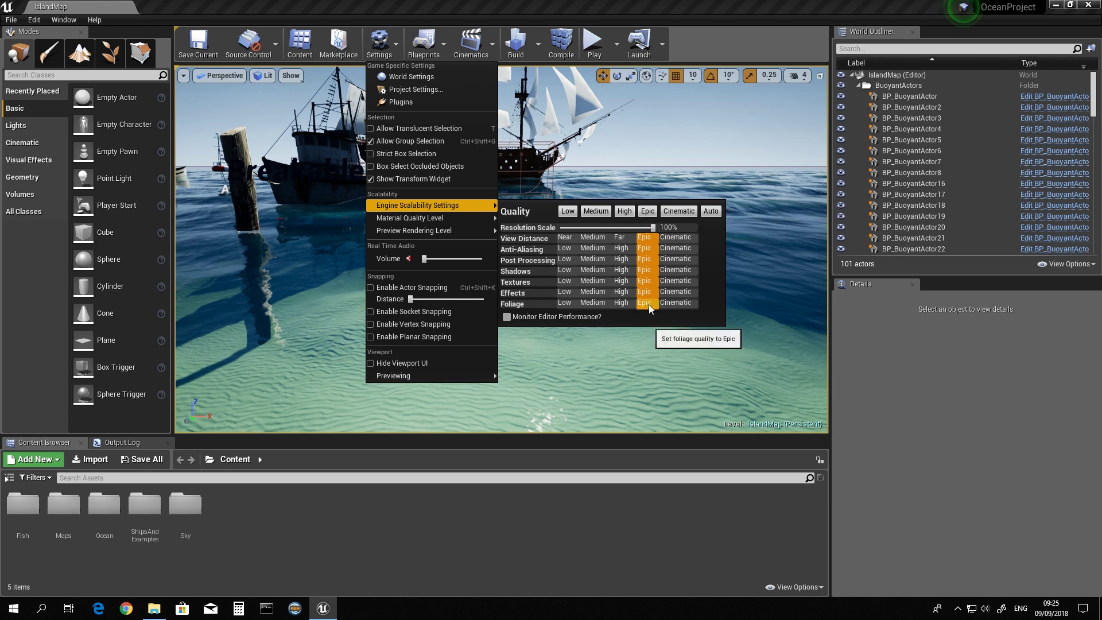
Show the FPS counter in the viewport and set all Engine Scalability groups to High quality.
{"action": "left_click", "coordinate": [183, 75]}
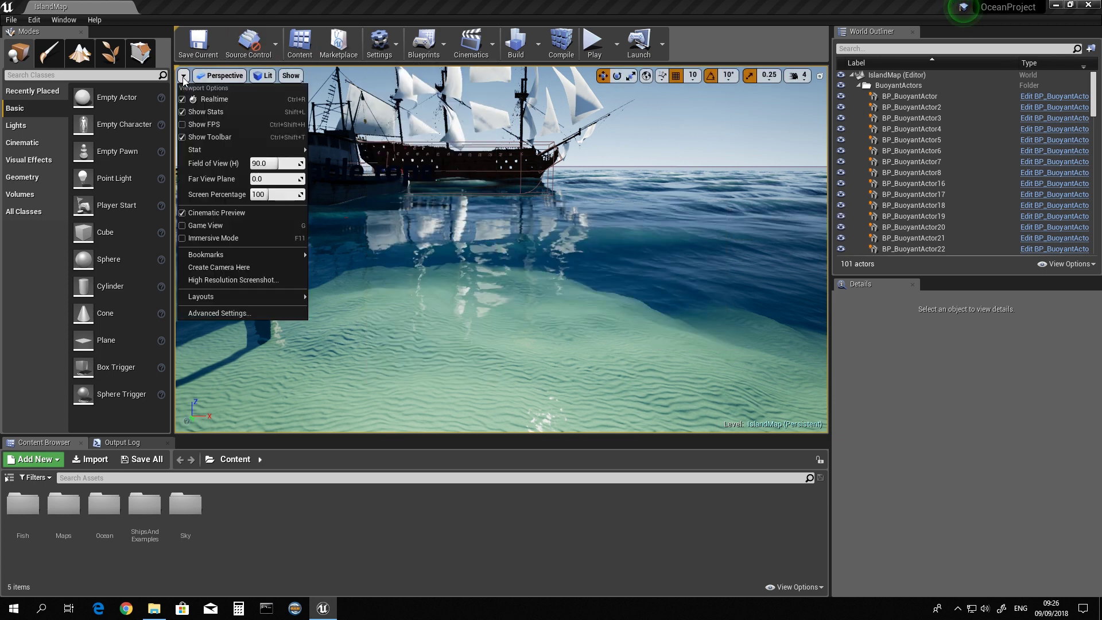
{"action": "left_click", "coordinate": [201, 124]}
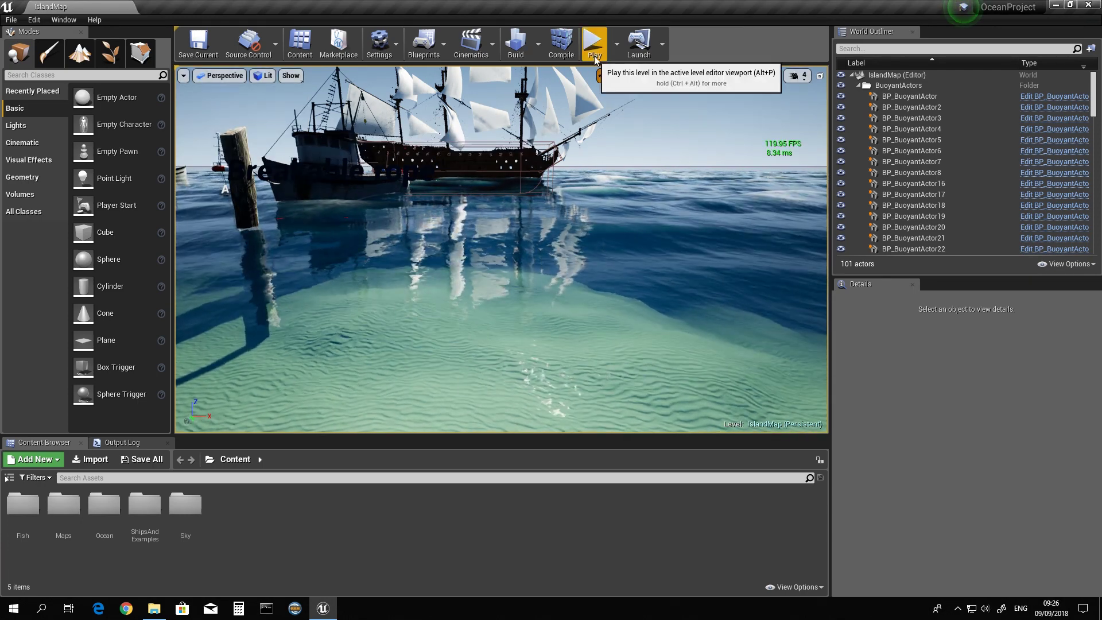
{"action": "left_click", "coordinate": [376, 50]}
{"action": "mouse_move", "coordinate": [410, 205]}
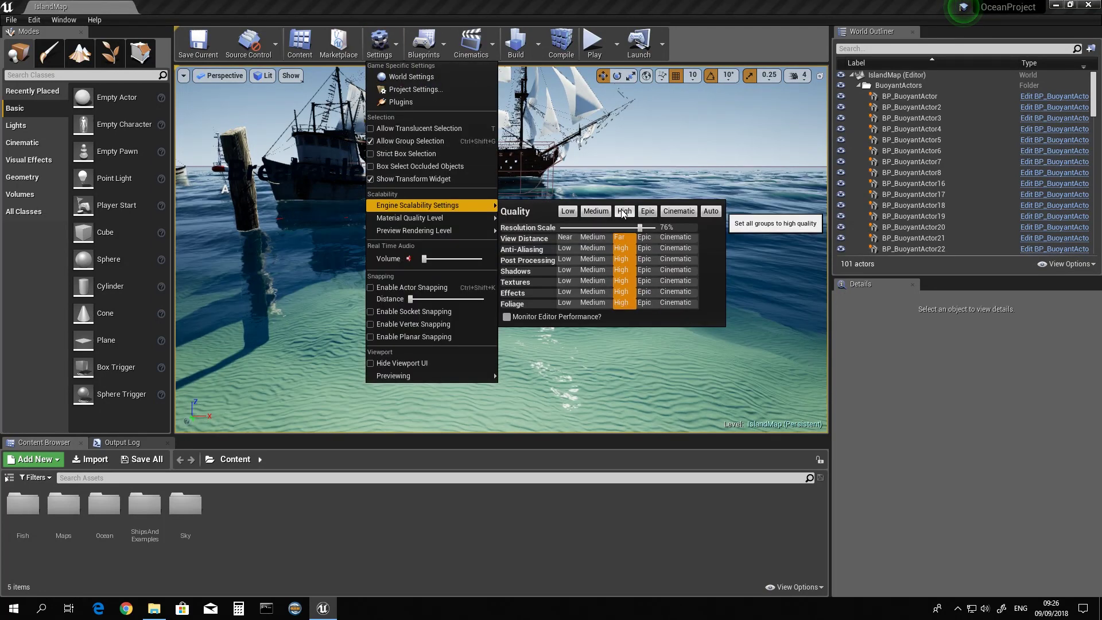
{"action": "left_click", "coordinate": [585, 72]}
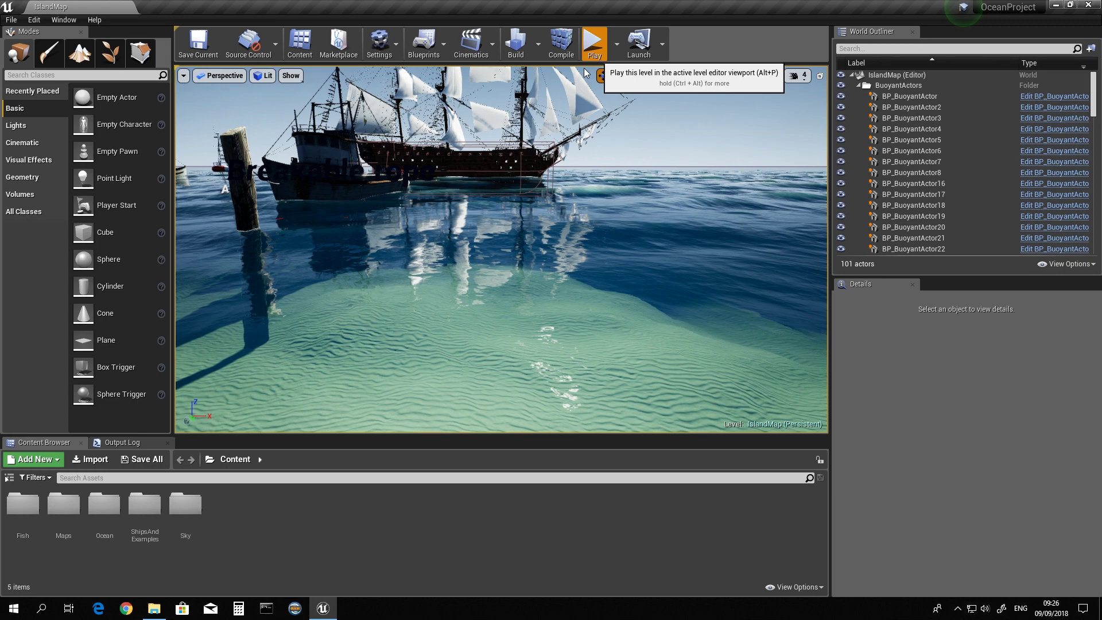
Play the level, run the character across the beach to the shoreline facing the ships, and stop the session.
{"action": "left_click", "coordinate": [583, 70]}
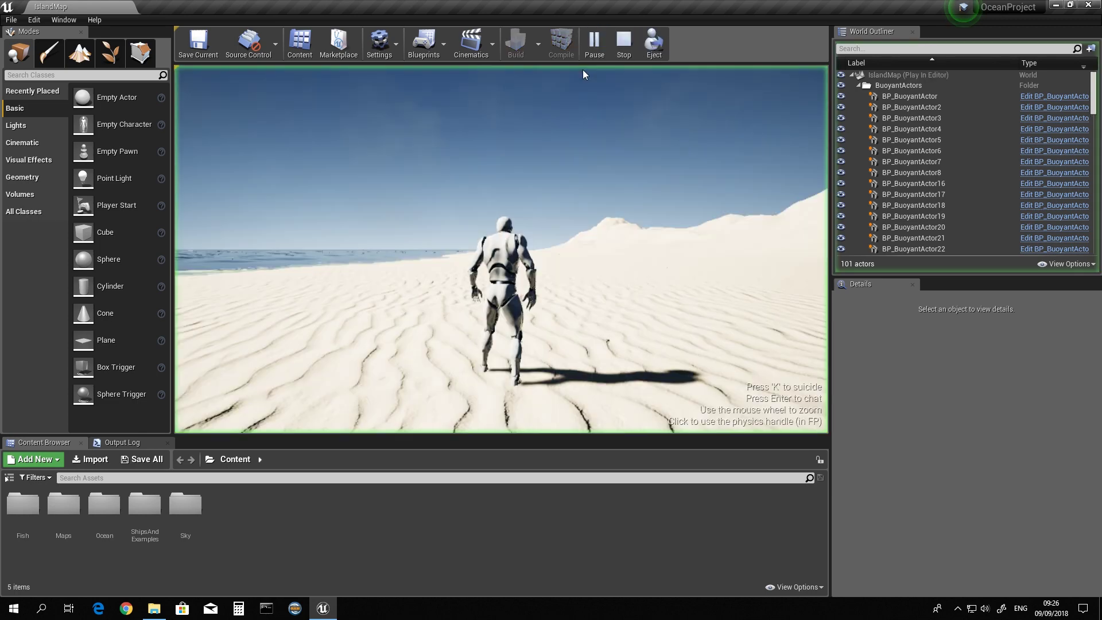
{"action": "key", "text": "w"}
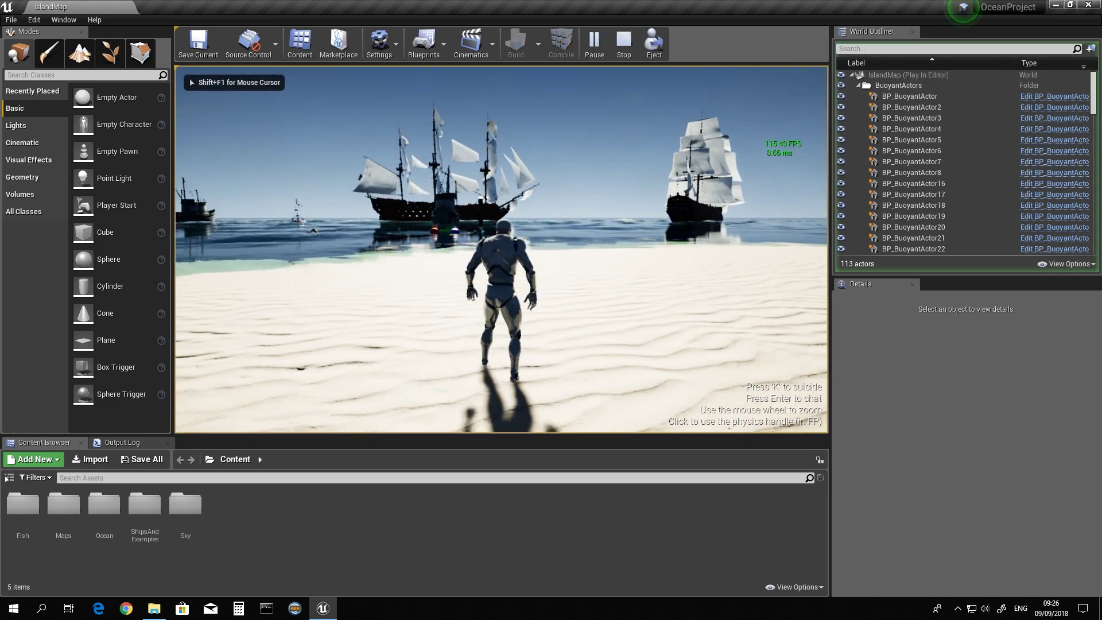
{"action": "key", "text": "w"}
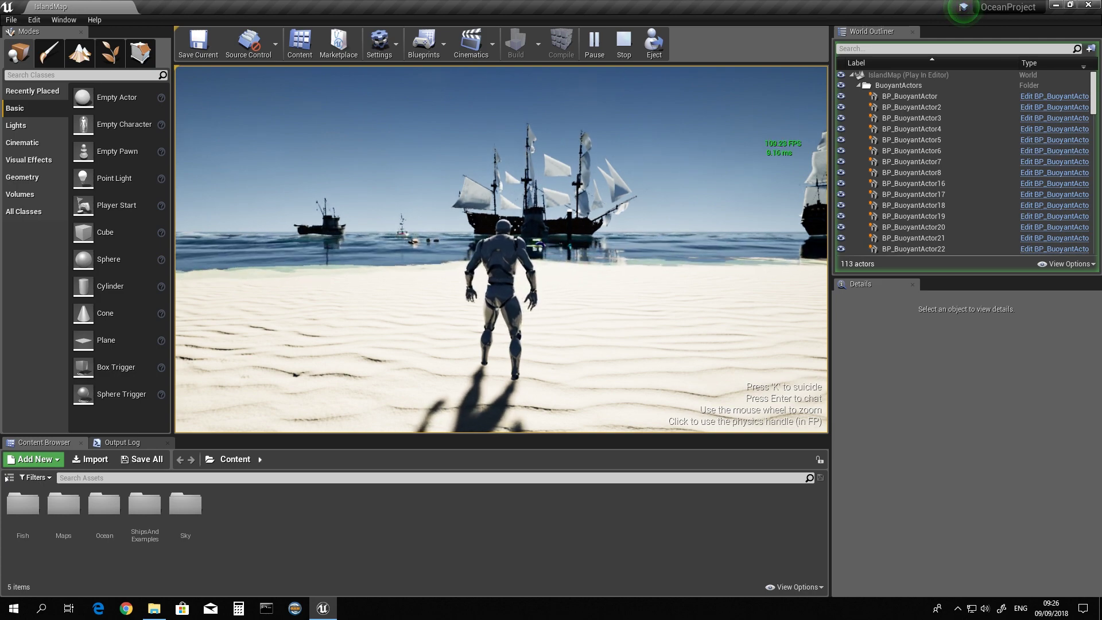
{"action": "key", "text": "w"}
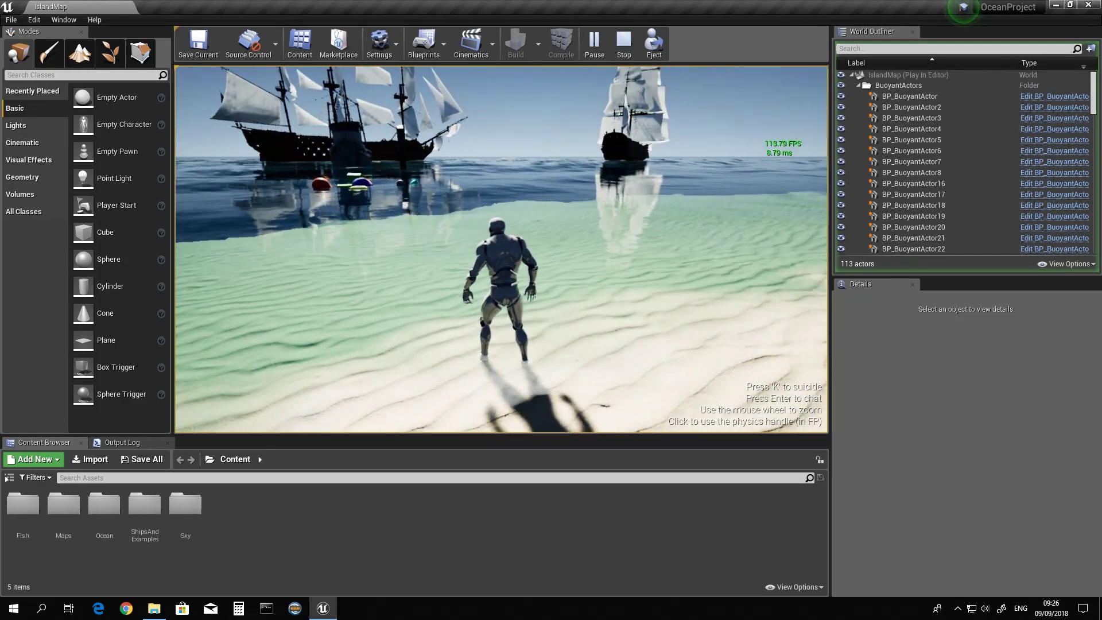
{"action": "key", "text": "a"}
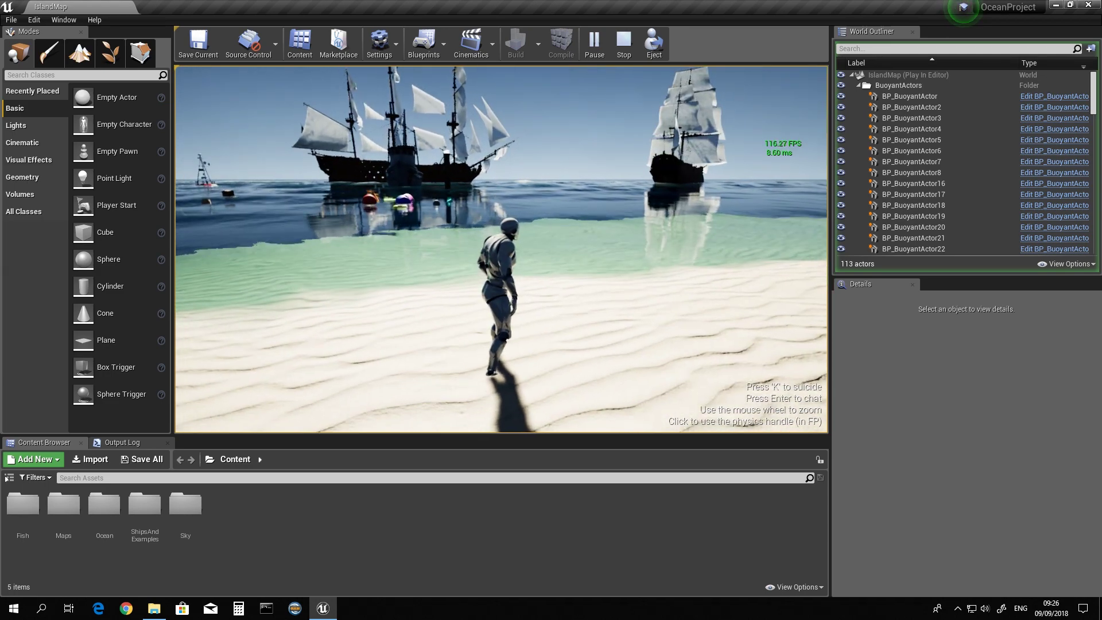
{"action": "key", "text": "Escape"}
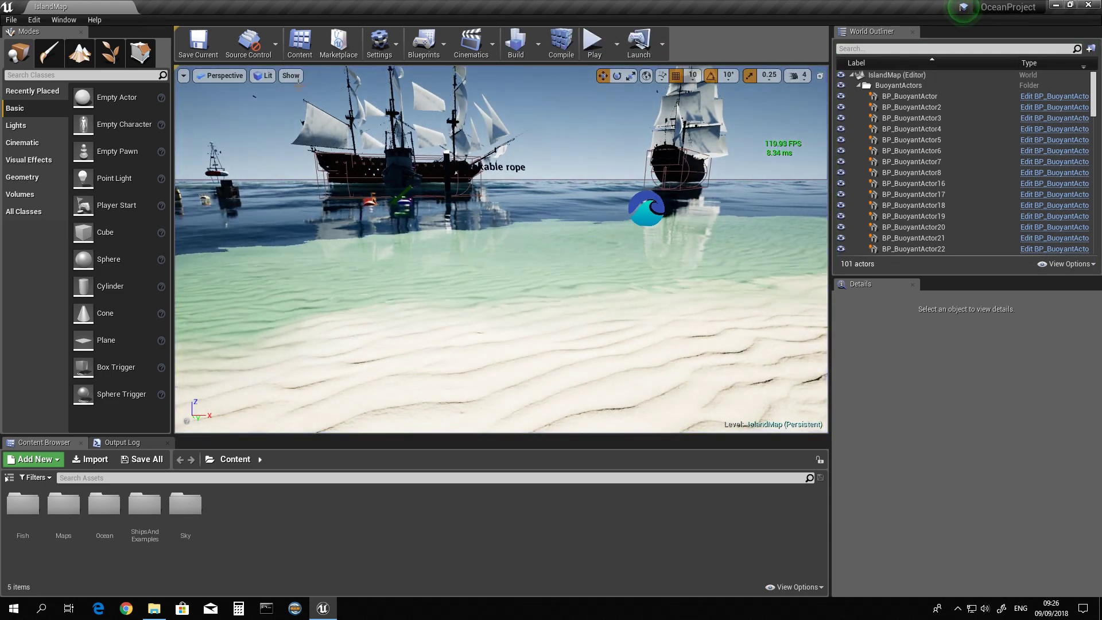
Review the quality presets in the Engine Scalability Settings again.
{"action": "left_click", "coordinate": [378, 44]}
{"action": "mouse_move", "coordinate": [416, 205]}
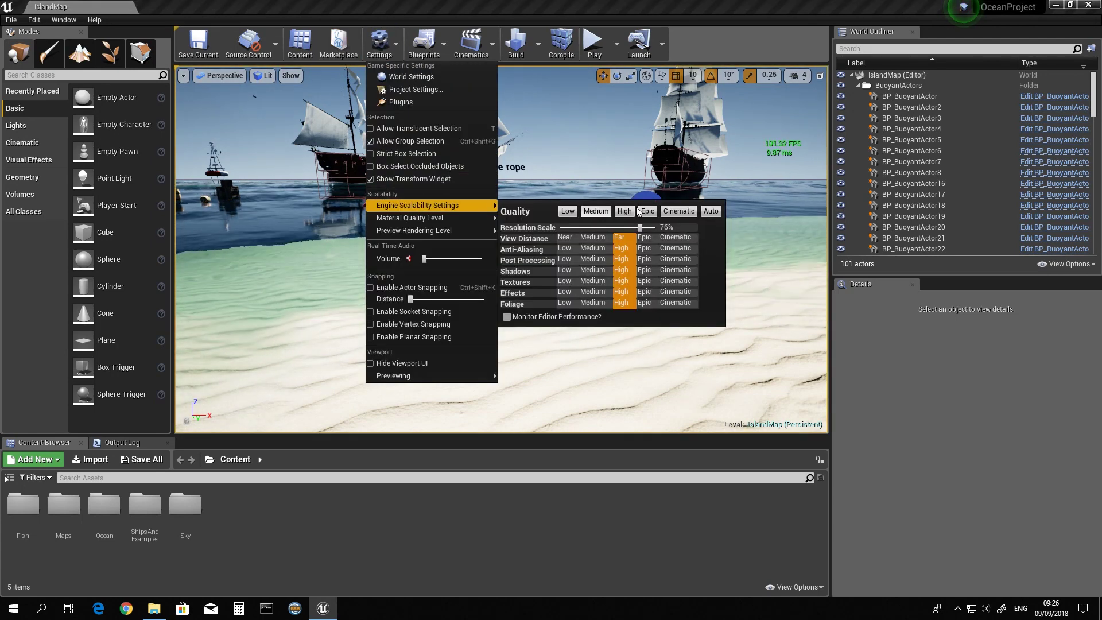
{"action": "left_click", "coordinate": [597, 133]}
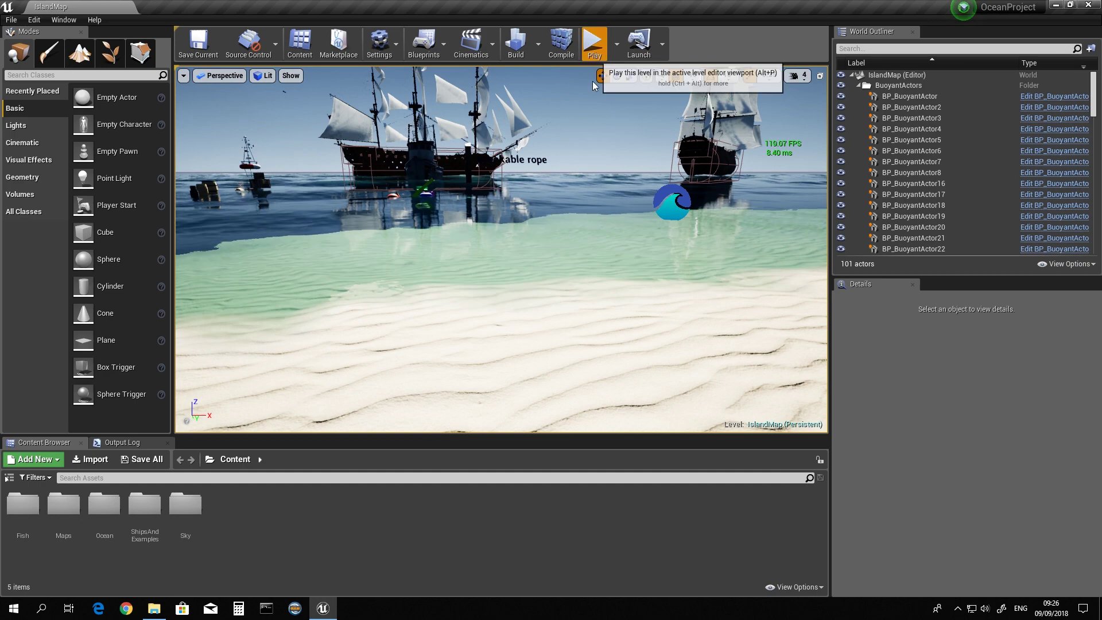
Play the level again, examine the ocean and floating objects from the water's edge, and end play.
{"action": "key", "text": "alt+p"}
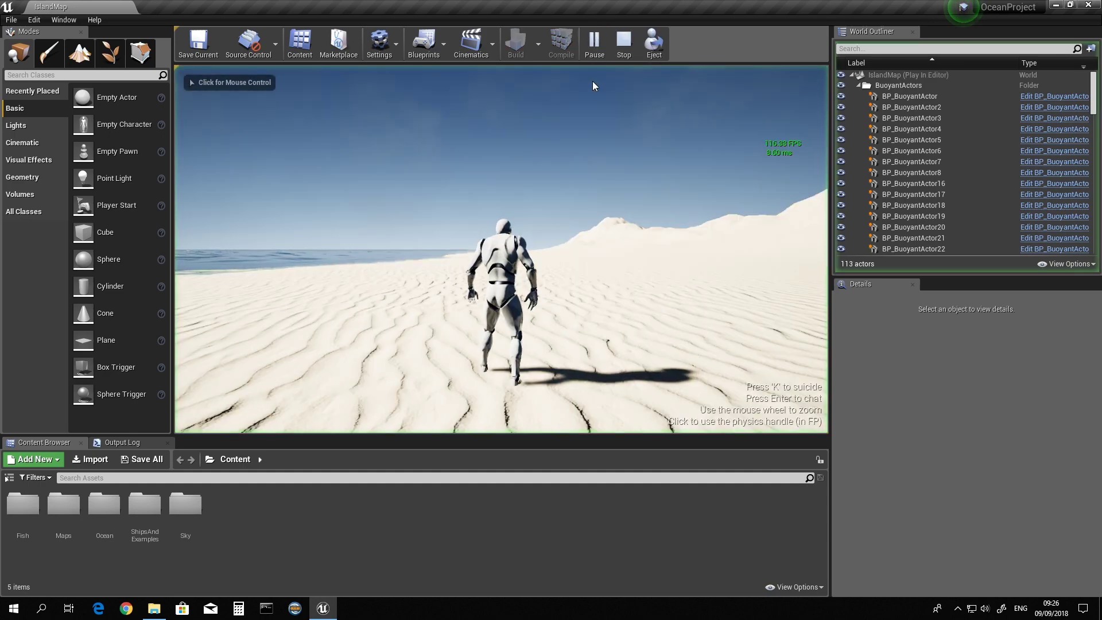
{"action": "left_click", "coordinate": [592, 81]}
{"action": "key", "text": "w"}
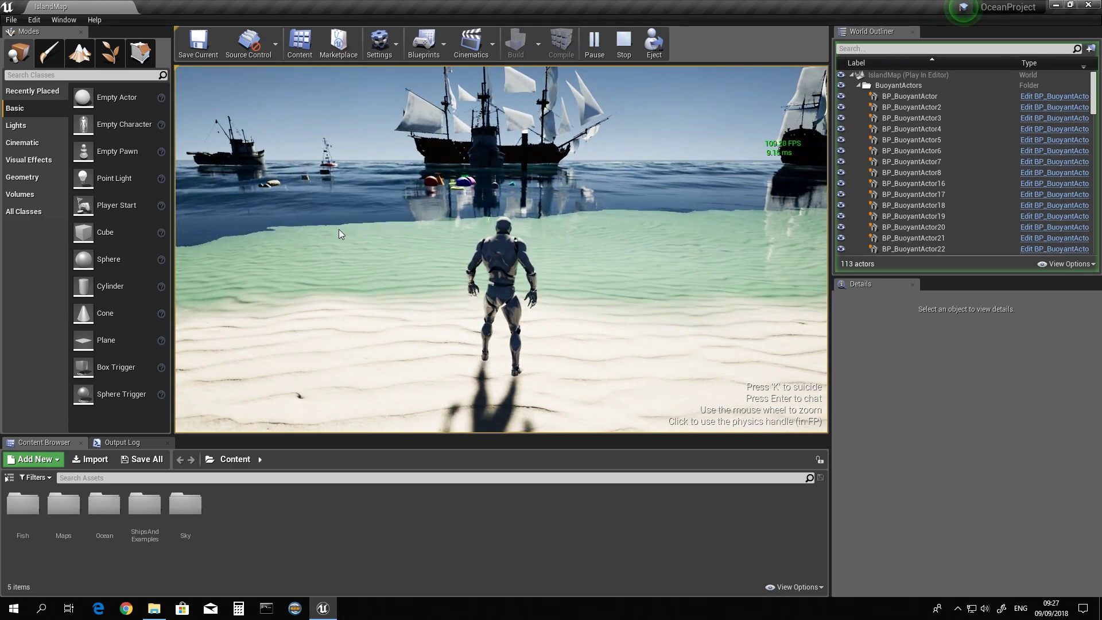
{"action": "key", "text": "Escape"}
Play the level once more, run the character into the shallow water and back to examine the water surface, and stop.
{"action": "right_click_drag", "start_coordinate": [498, 257], "coordinate": [457, 262]}
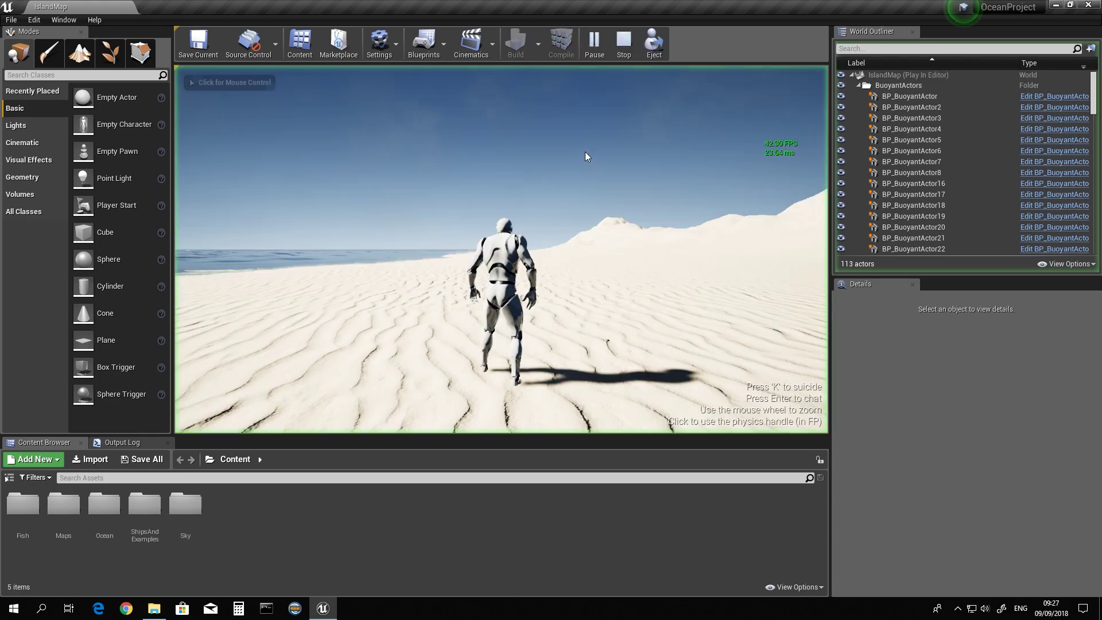
{"action": "key", "text": "w"}
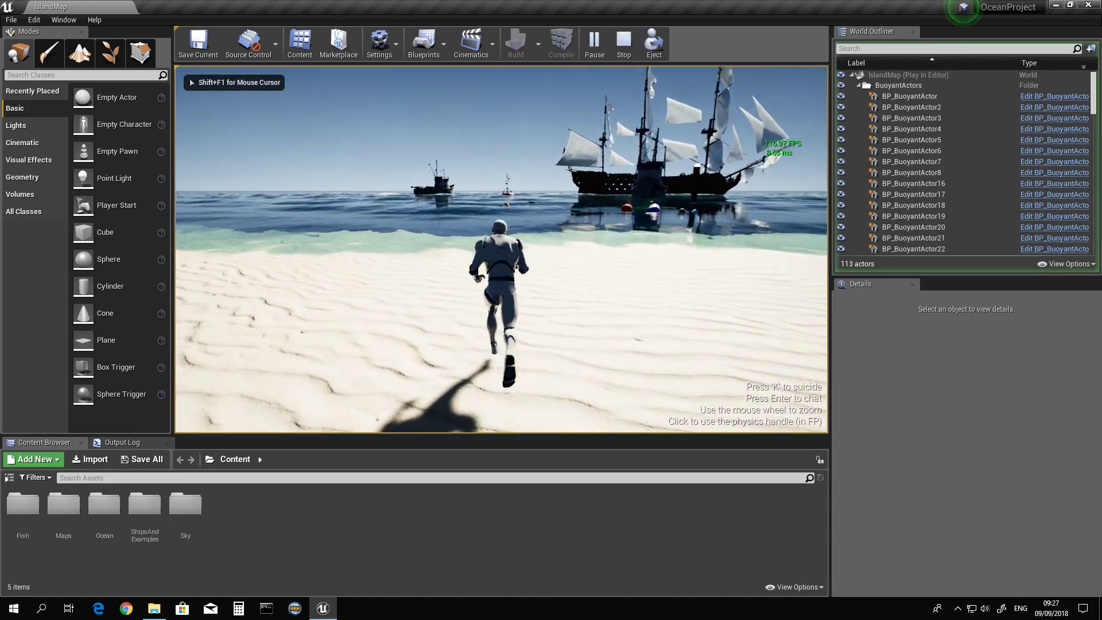
{"action": "key", "text": "w"}
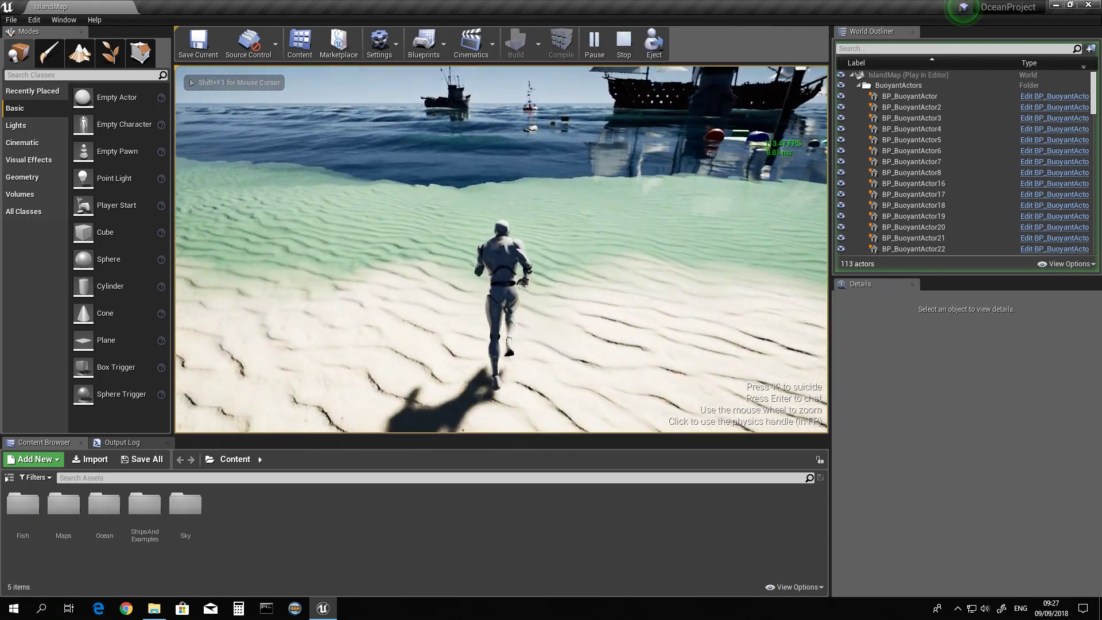
{"action": "key", "text": "w"}
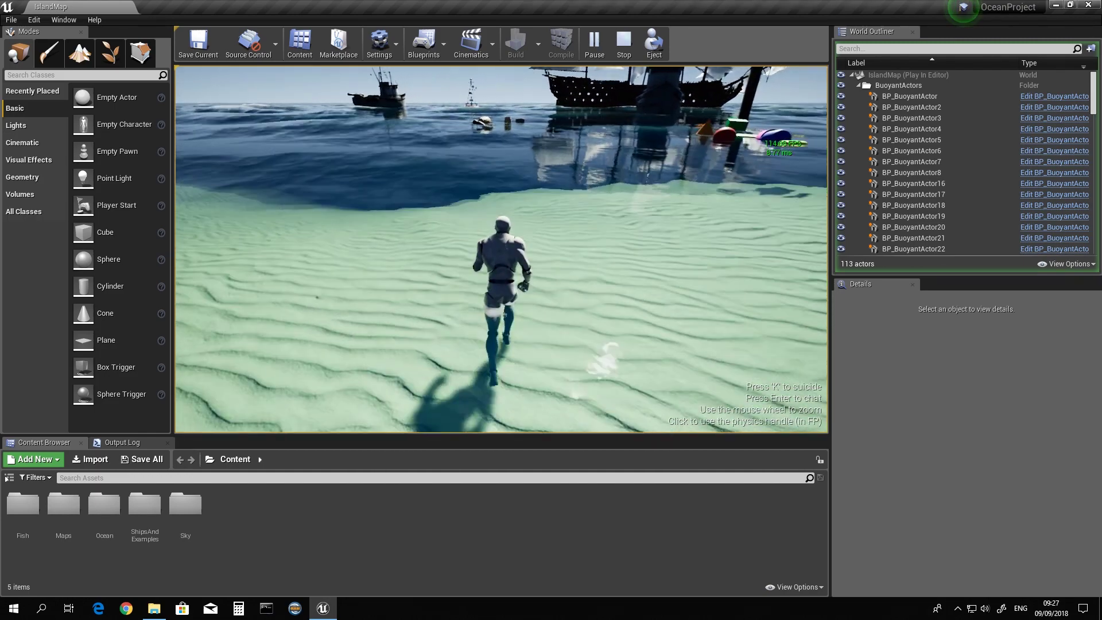
{"action": "key", "text": "w"}
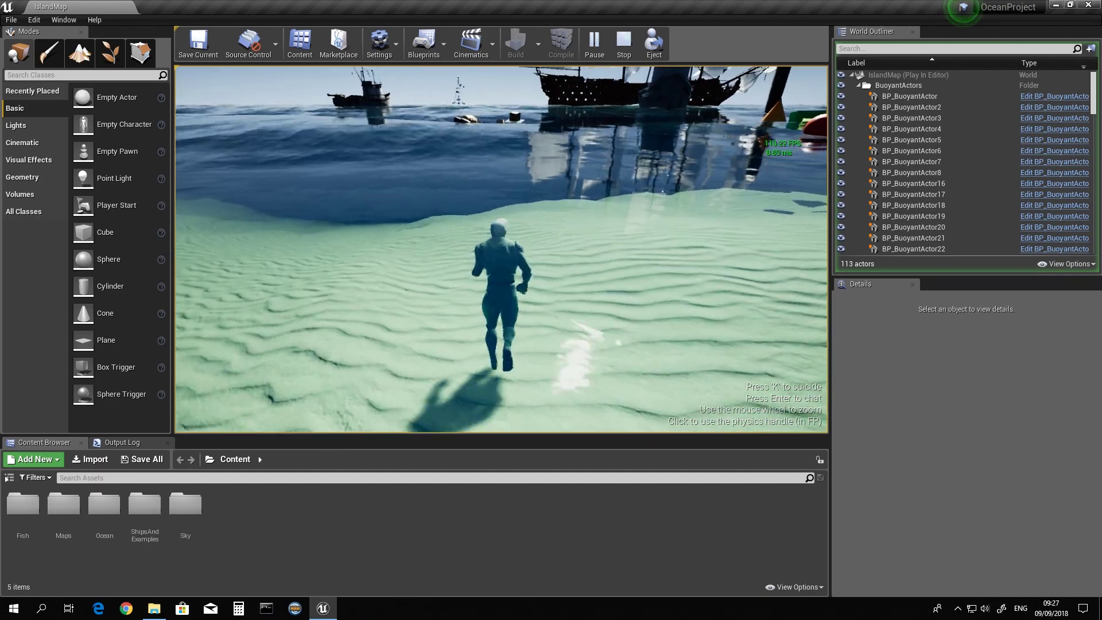
{"action": "key", "text": "w"}
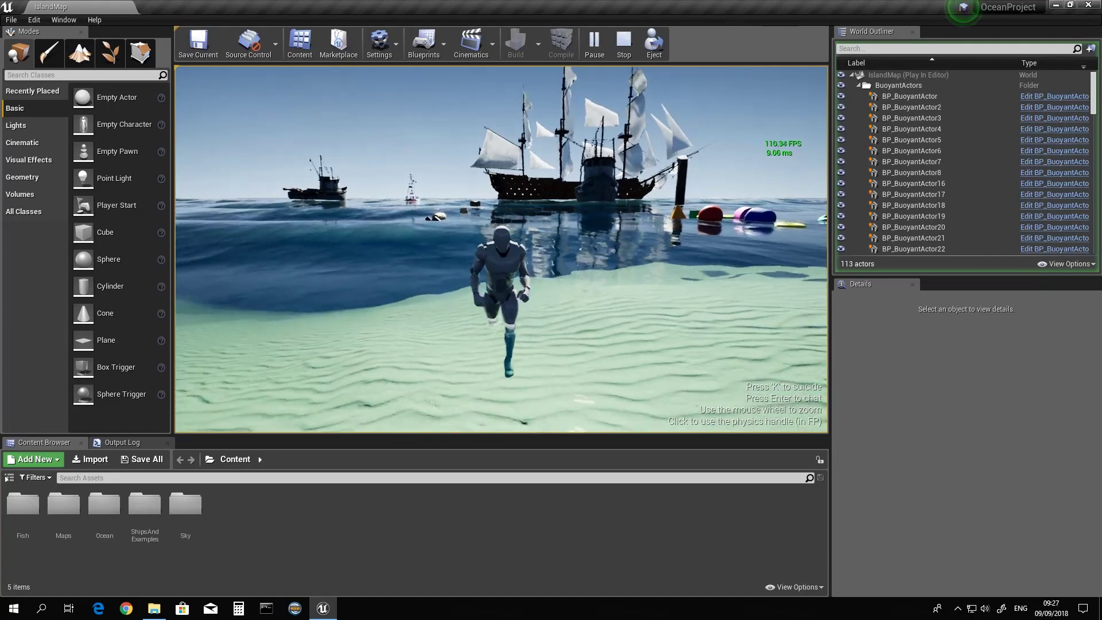
{"action": "key", "text": "s"}
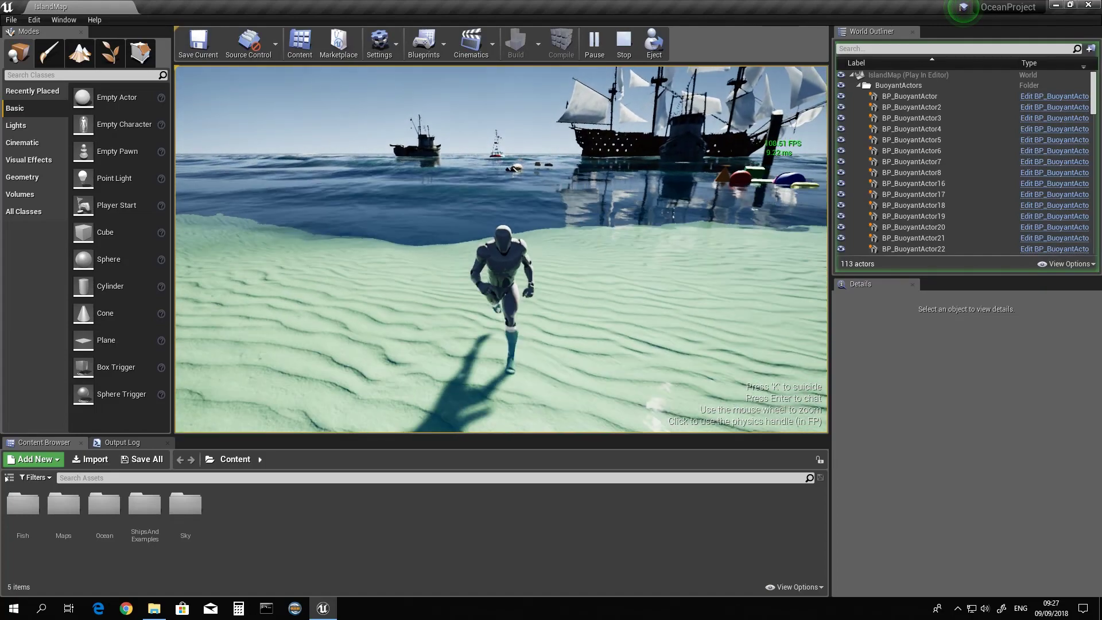
{"action": "key", "text": "Escape"}
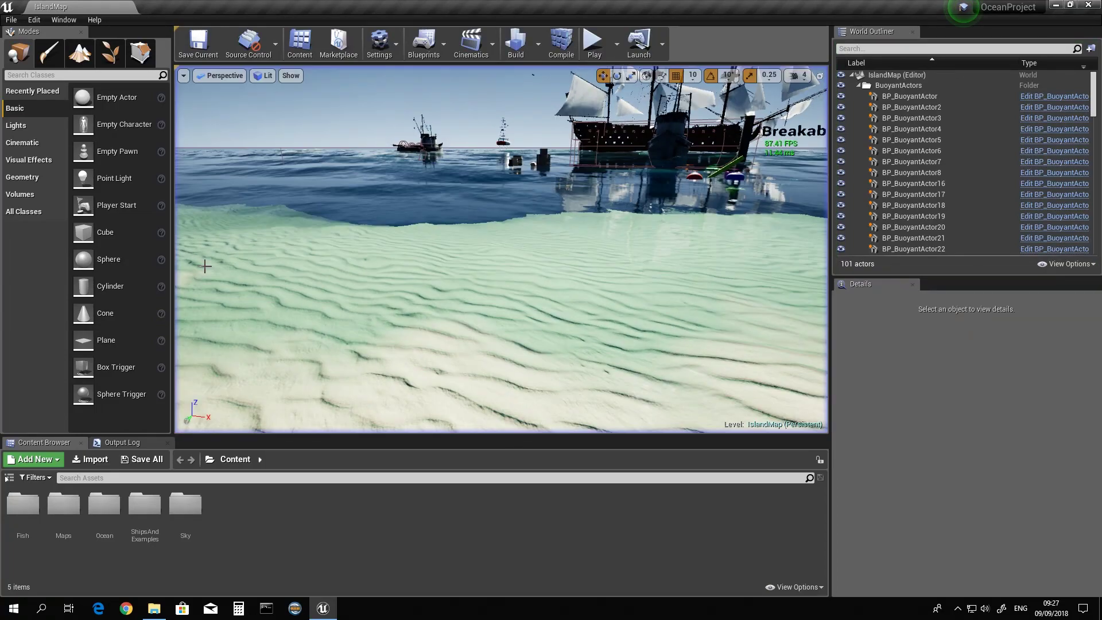
Collapse the actor folders in the World Outliner and check the contents of the Misc folder.
{"action": "left_click", "coordinate": [859, 85]}
{"action": "left_click", "coordinate": [859, 95]}
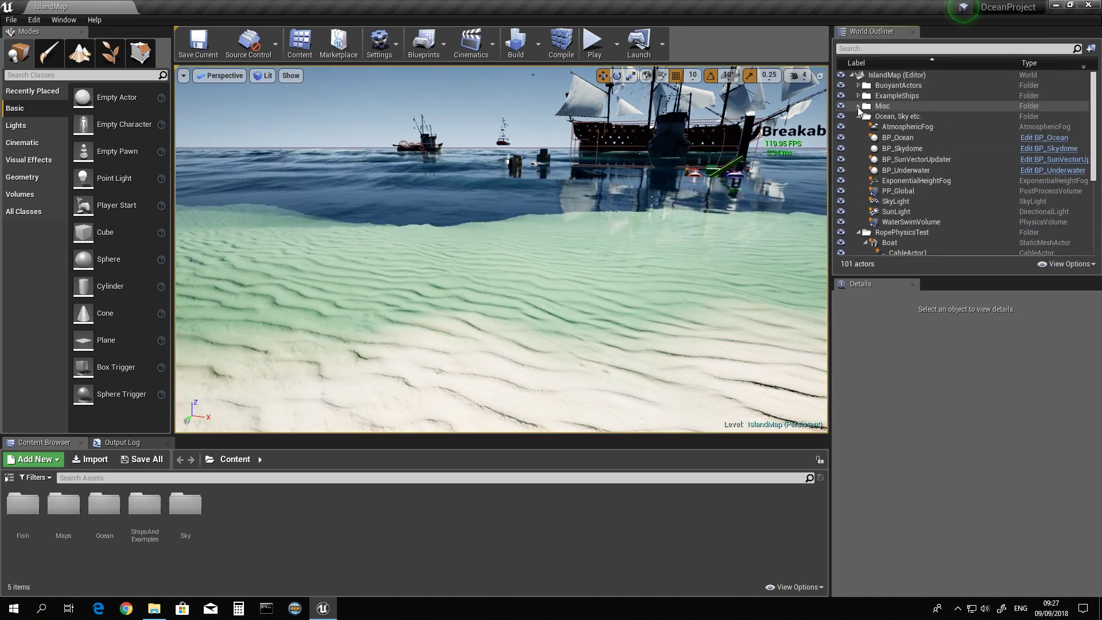
{"action": "left_click", "coordinate": [857, 126]}
{"action": "left_click", "coordinate": [859, 126]}
{"action": "left_click", "coordinate": [858, 138]}
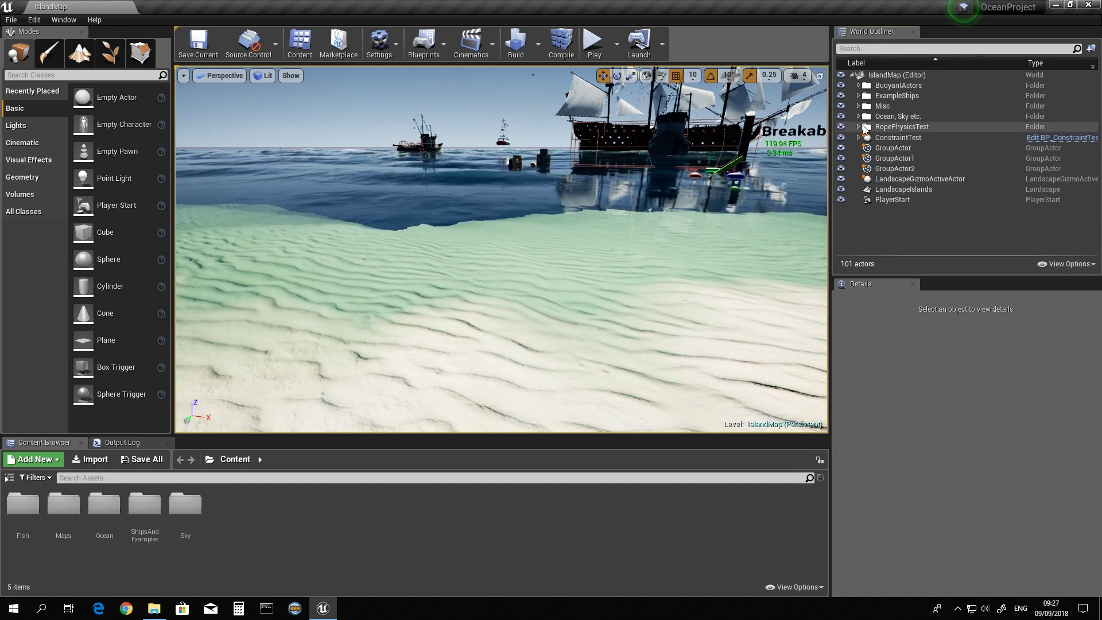
{"action": "left_click", "coordinate": [858, 106]}
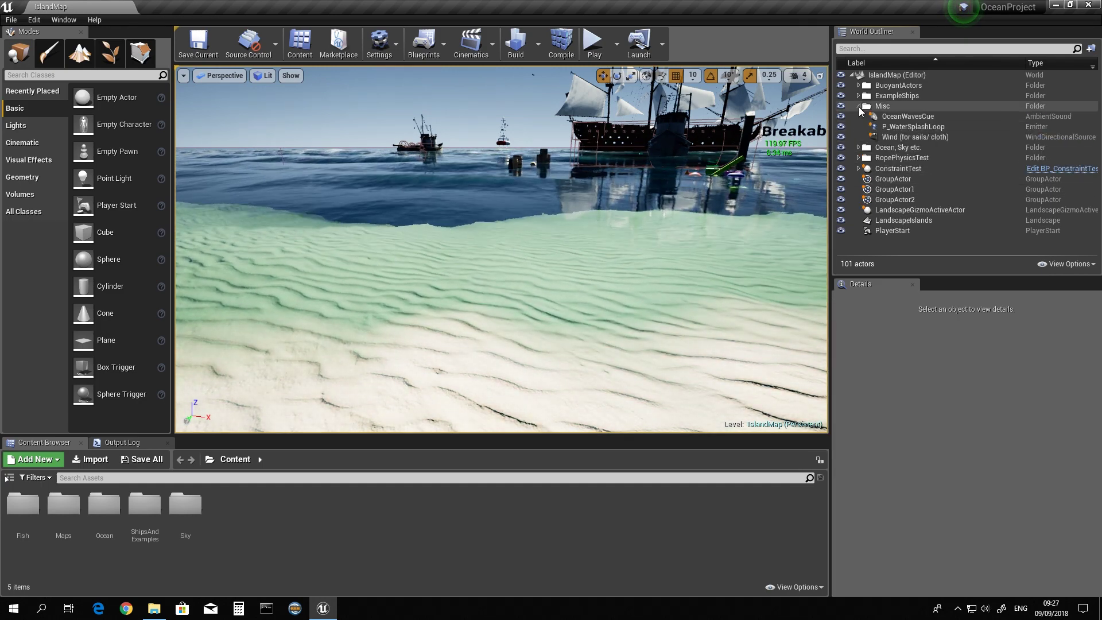
{"action": "left_click", "coordinate": [858, 106]}
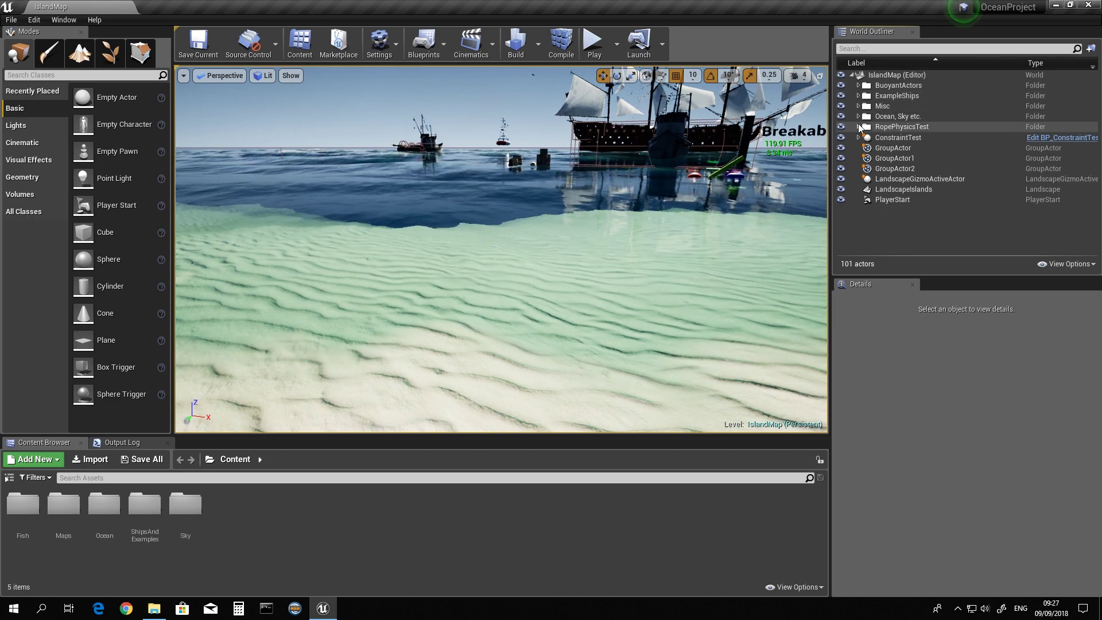
Expand the "Ocean, Sky etc." folder and select BP_Underwater to review its details.
{"action": "left_click", "coordinate": [858, 116]}
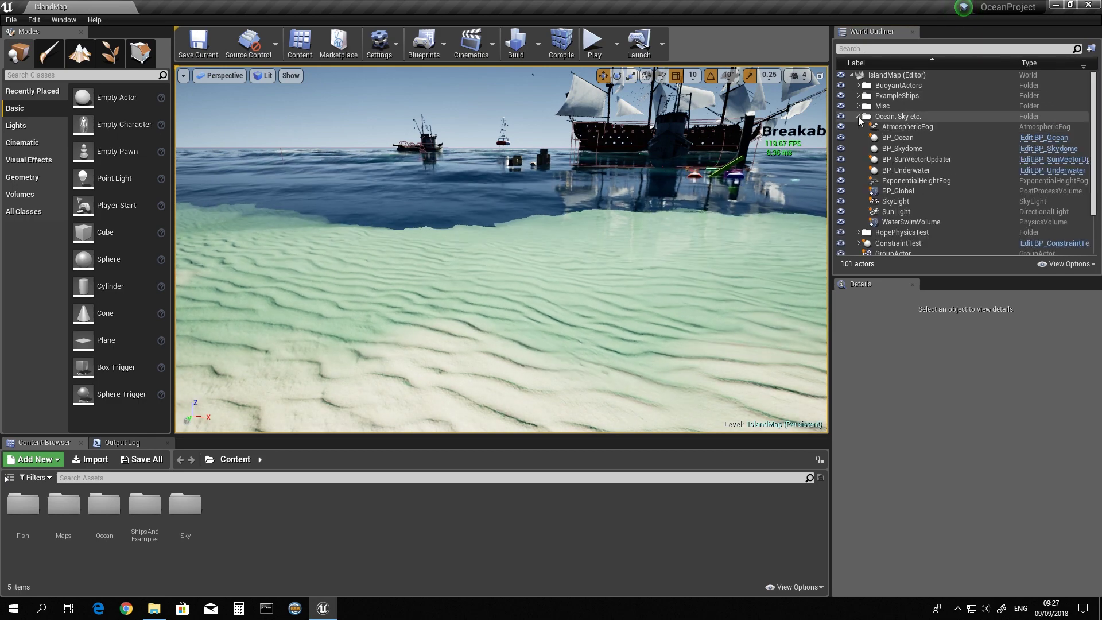
{"action": "left_click", "coordinate": [900, 171]}
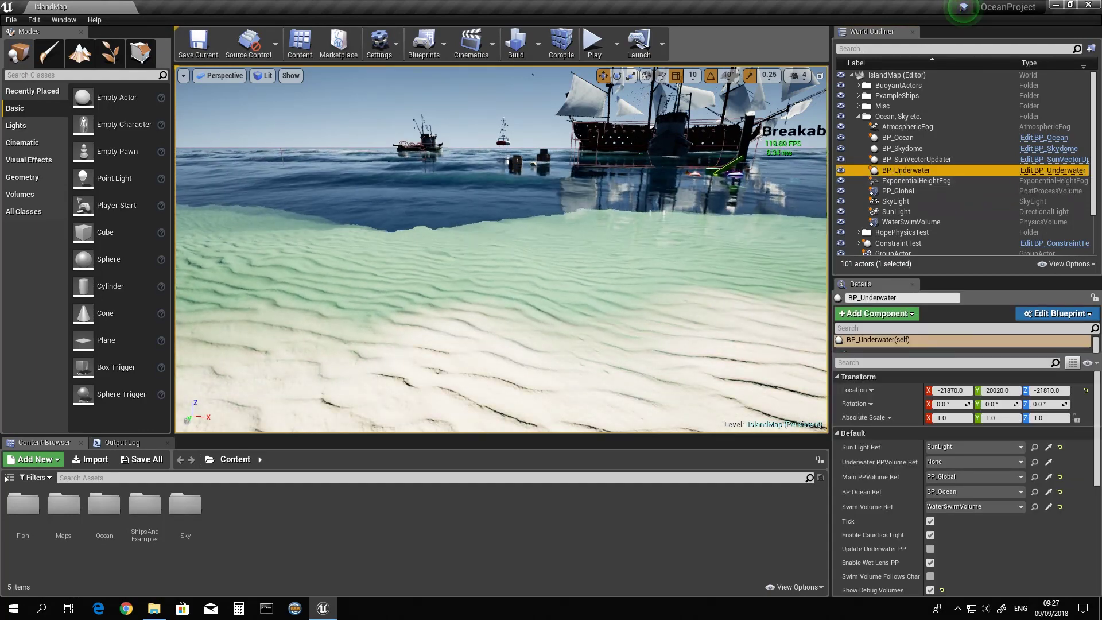
{"action": "double_click", "coordinate": [970, 170]}
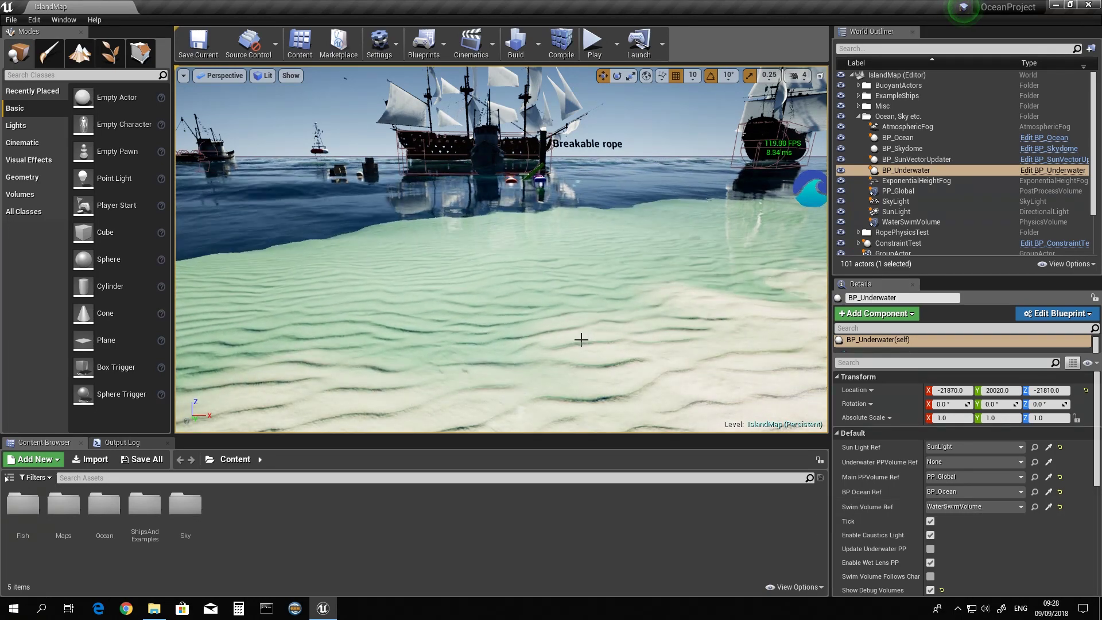
{"action": "right_click_drag", "start_coordinate": [516, 259], "coordinate": [425, 249]}
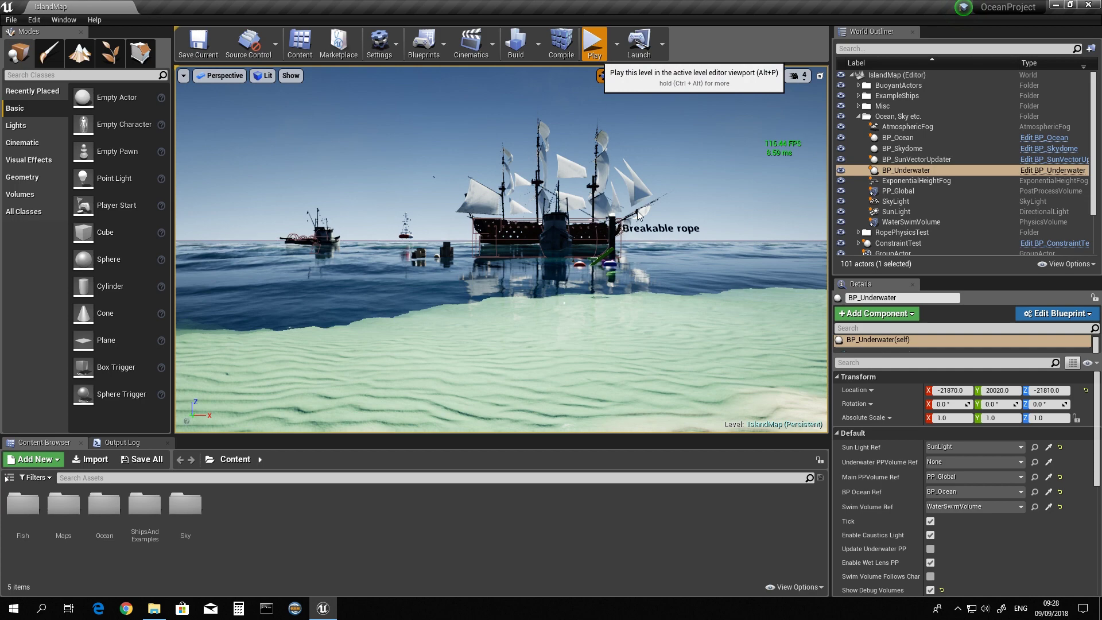
Play the level, run the character across the shallow sand to examine the ocean, and end play.
{"action": "left_click", "coordinate": [594, 43]}
{"action": "key", "text": "w"}
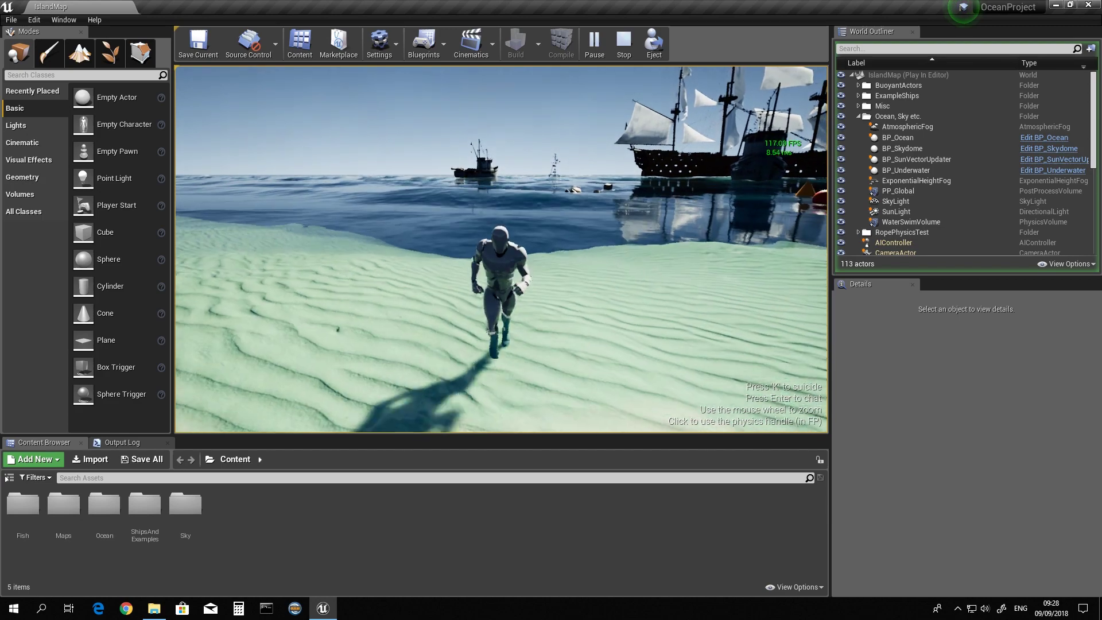
{"action": "key", "text": "Escape"}
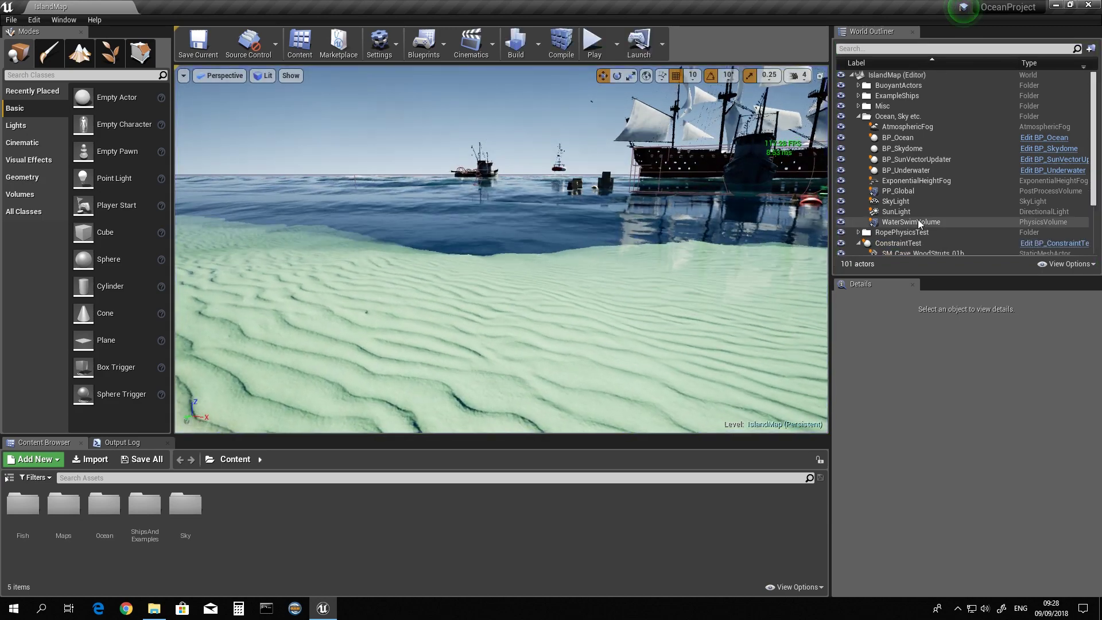
Review the details of WaterSwimVolume, then check the Default reference settings of BP_Underwater.
{"action": "left_click", "coordinate": [909, 223]}
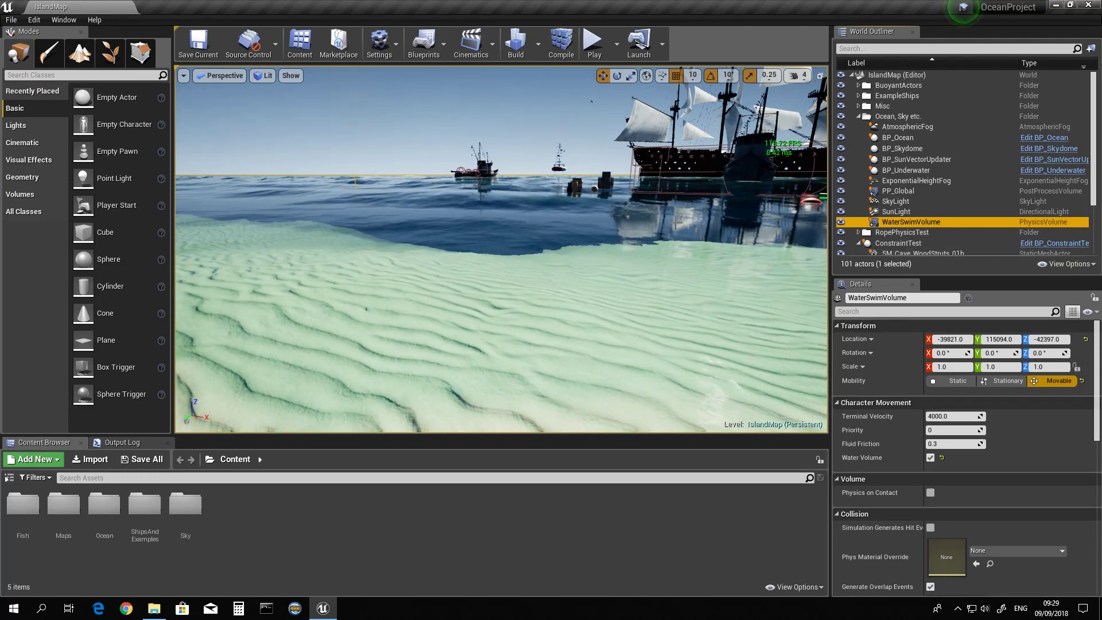
{"action": "key", "text": "F2"}
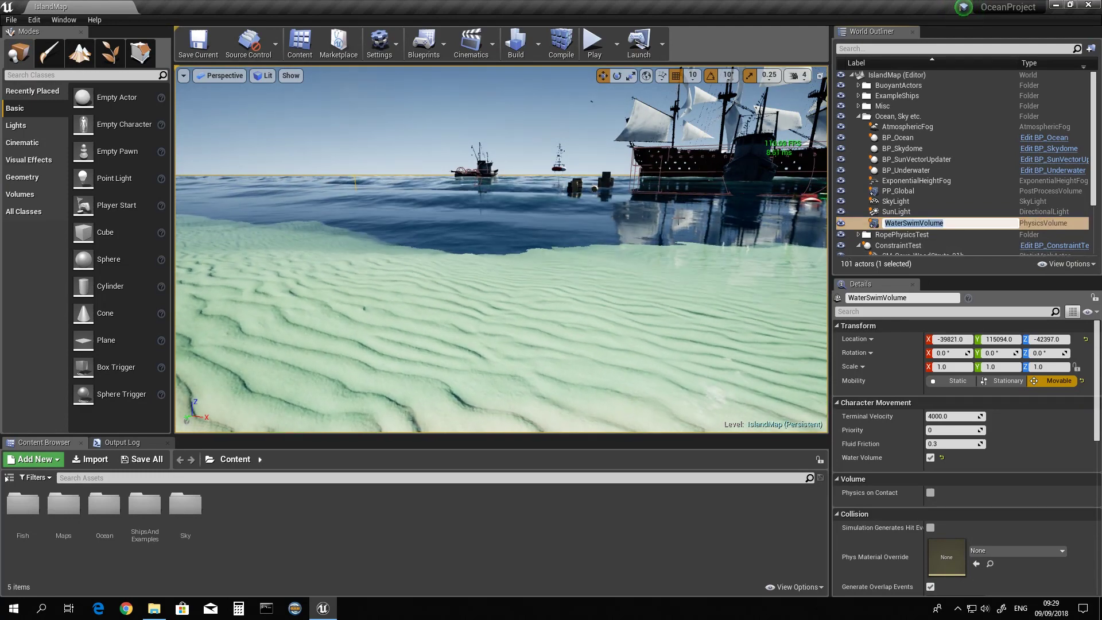
{"action": "left_click", "coordinate": [917, 191]}
{"action": "left_click", "coordinate": [915, 171]}
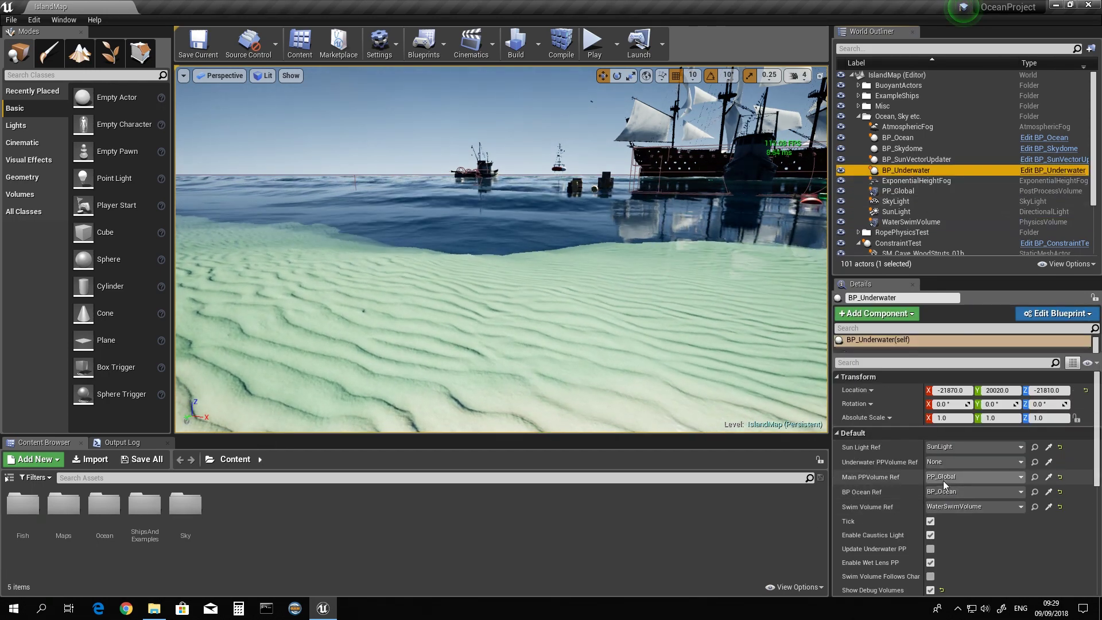
{"action": "scroll", "coordinate": [940, 443], "scroll_direction": "down", "scroll_amount": 1}
{"action": "scroll", "coordinate": [940, 443], "scroll_direction": "down", "scroll_amount": 1}
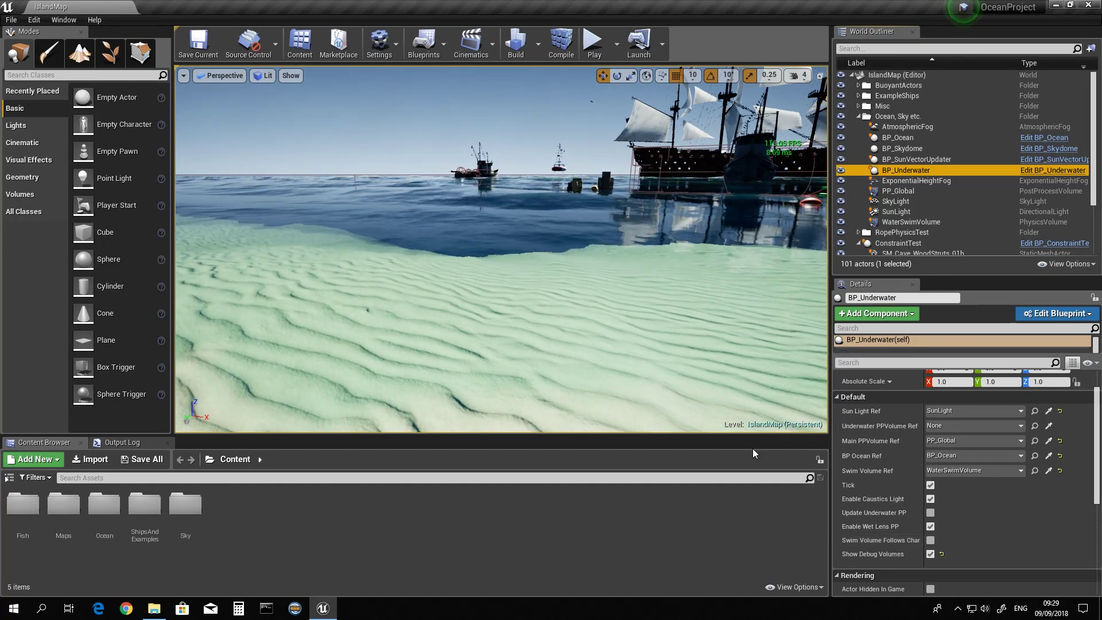
Check the PP_Global post-process volume and assign it as the Underwater PPVolume Ref of BP_Underwater.
{"action": "right_click_drag", "start_coordinate": [717, 402], "coordinate": [632, 402]}
{"action": "right_click_drag", "start_coordinate": [516, 228], "coordinate": [344, 224]}
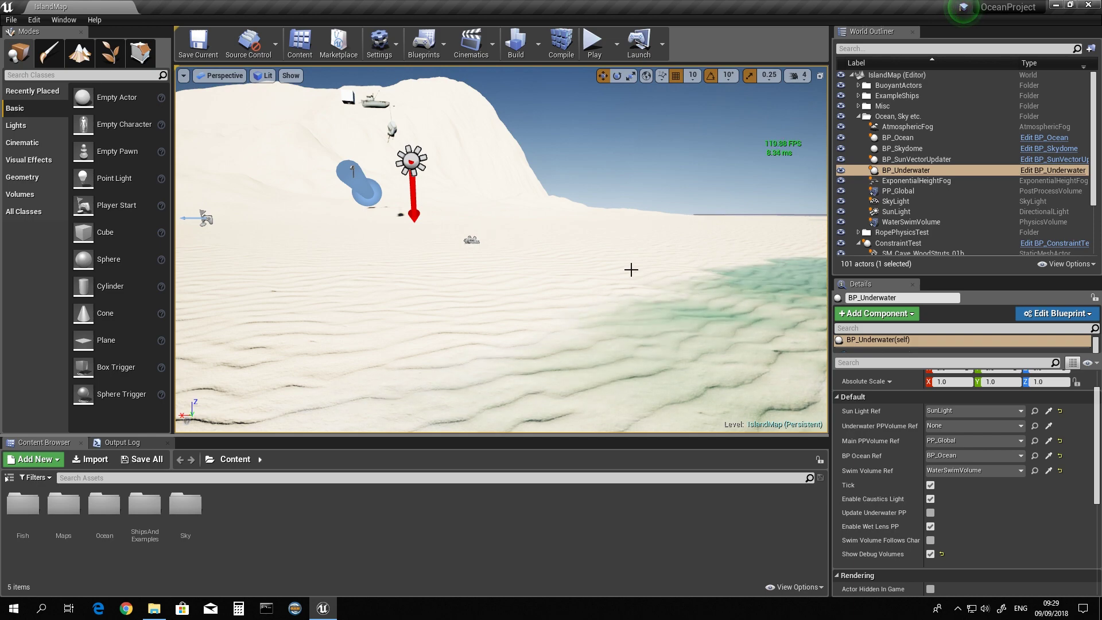
{"action": "right_click_drag", "start_coordinate": [574, 312], "coordinate": [697, 312]}
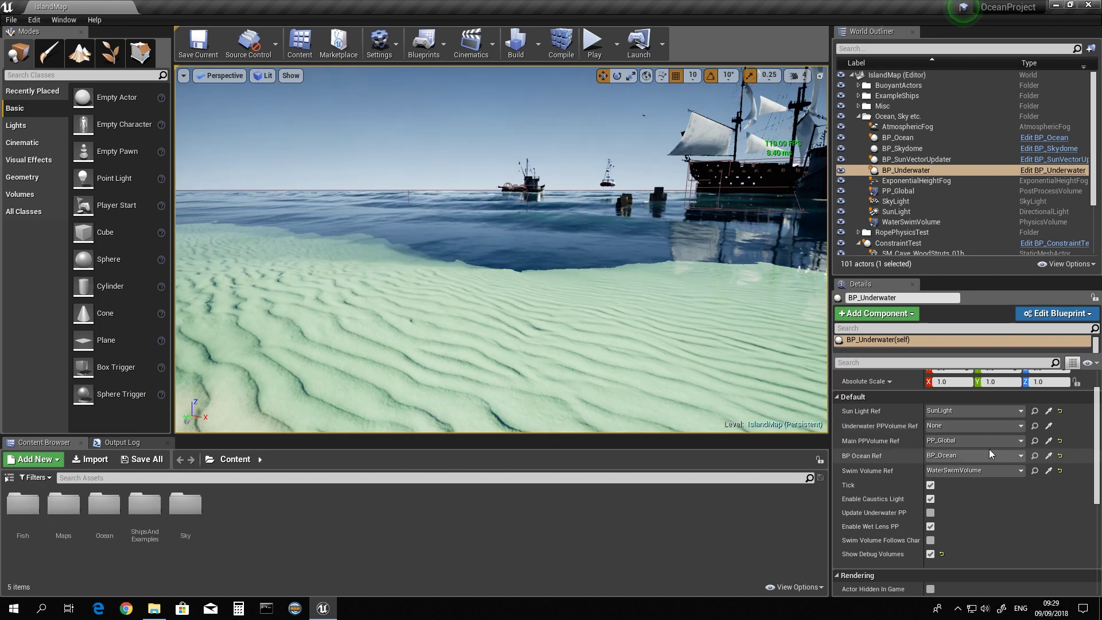
{"action": "left_click", "coordinate": [916, 191]}
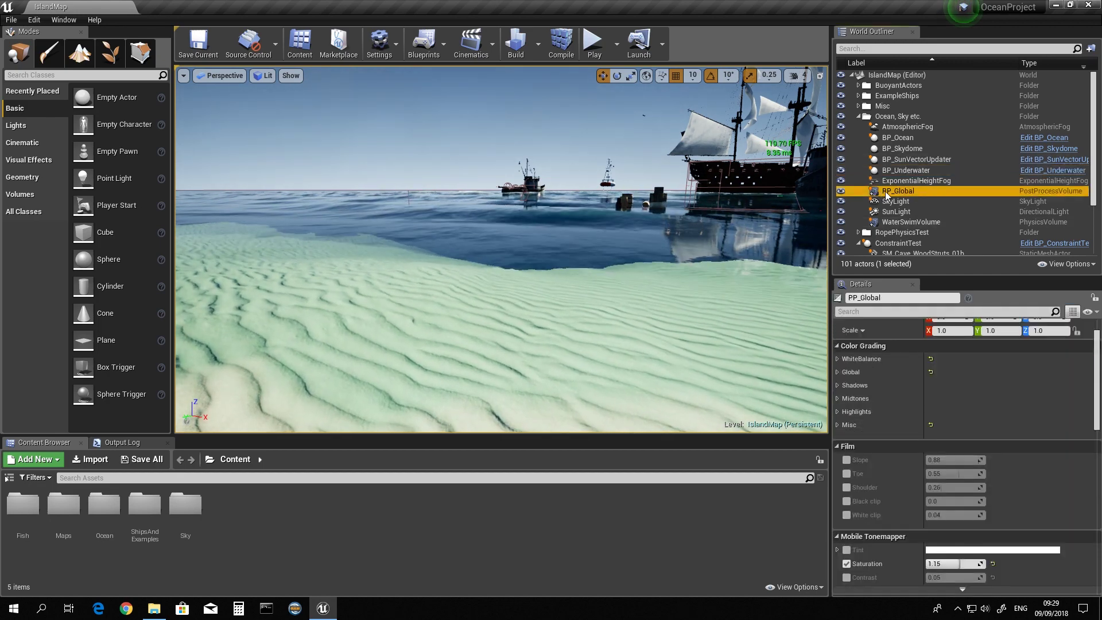
{"action": "left_click", "coordinate": [919, 171]}
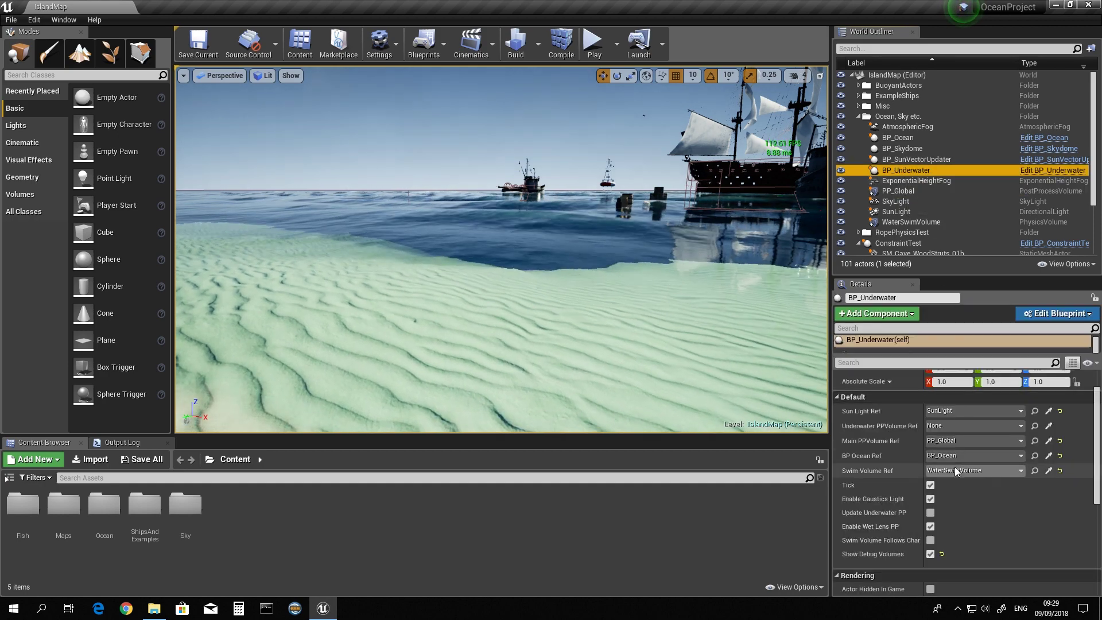
{"action": "left_click", "coordinate": [935, 426]}
{"action": "left_click", "coordinate": [948, 289]}
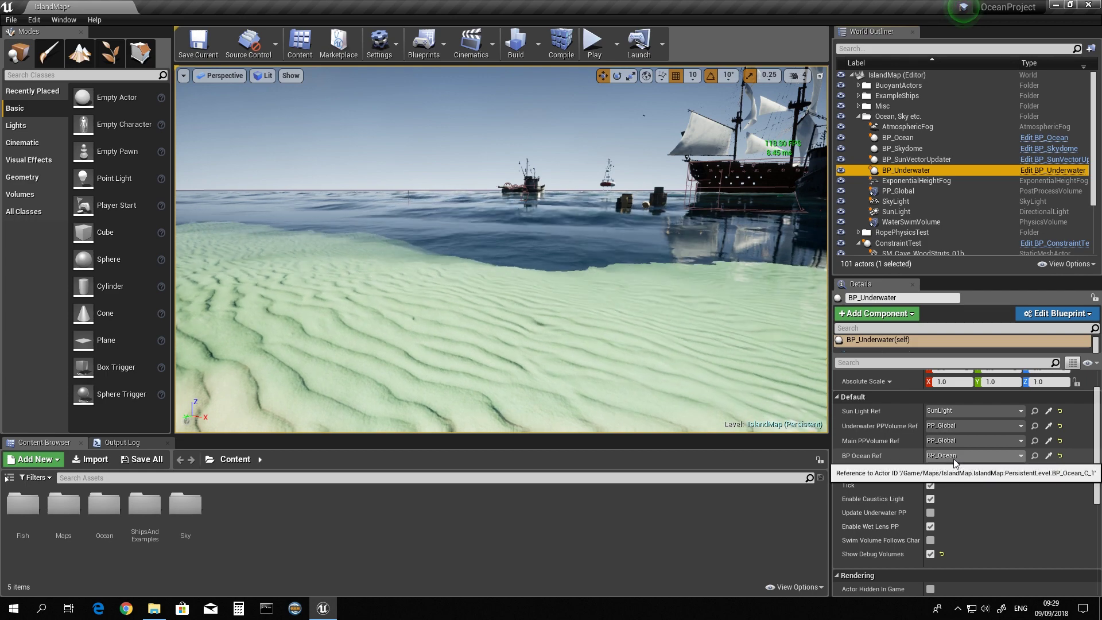
{"action": "right_click_drag", "start_coordinate": [703, 312], "coordinate": [597, 248]}
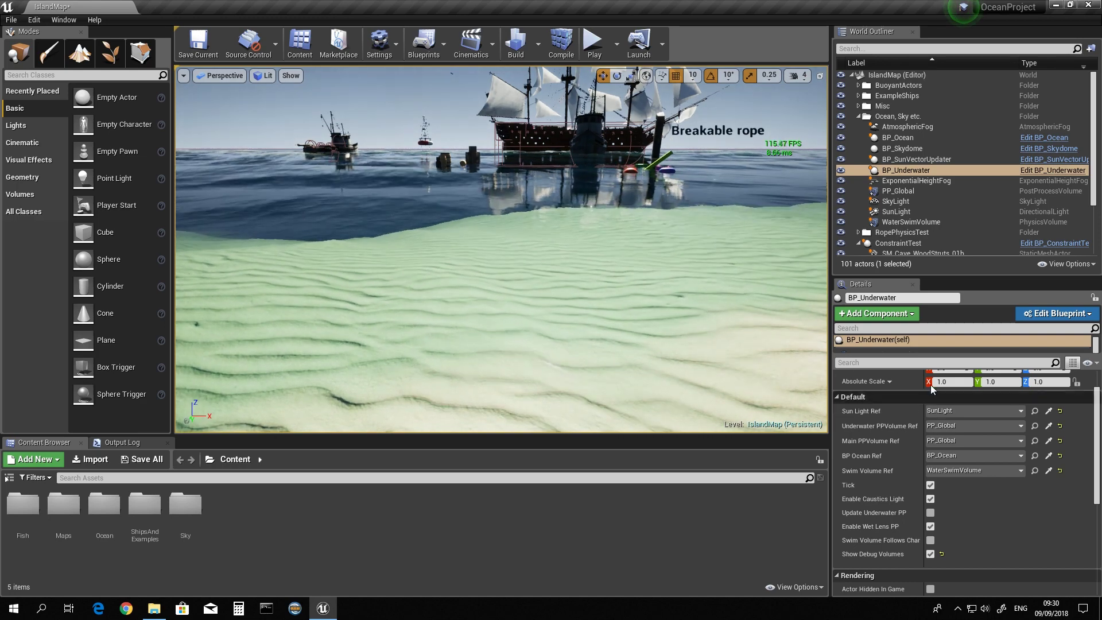
Select PP_Global and review its post-process settings, expanding Screen Space Reflections and Misc under Rendering Features.
{"action": "left_click", "coordinate": [917, 167]}
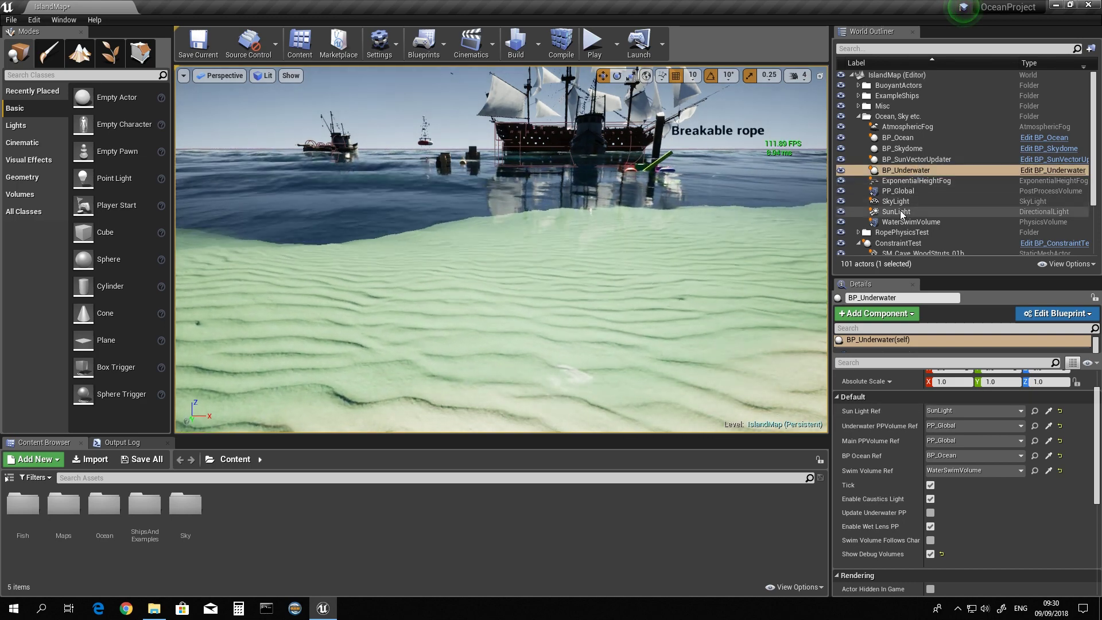
{"action": "left_click", "coordinate": [898, 191]}
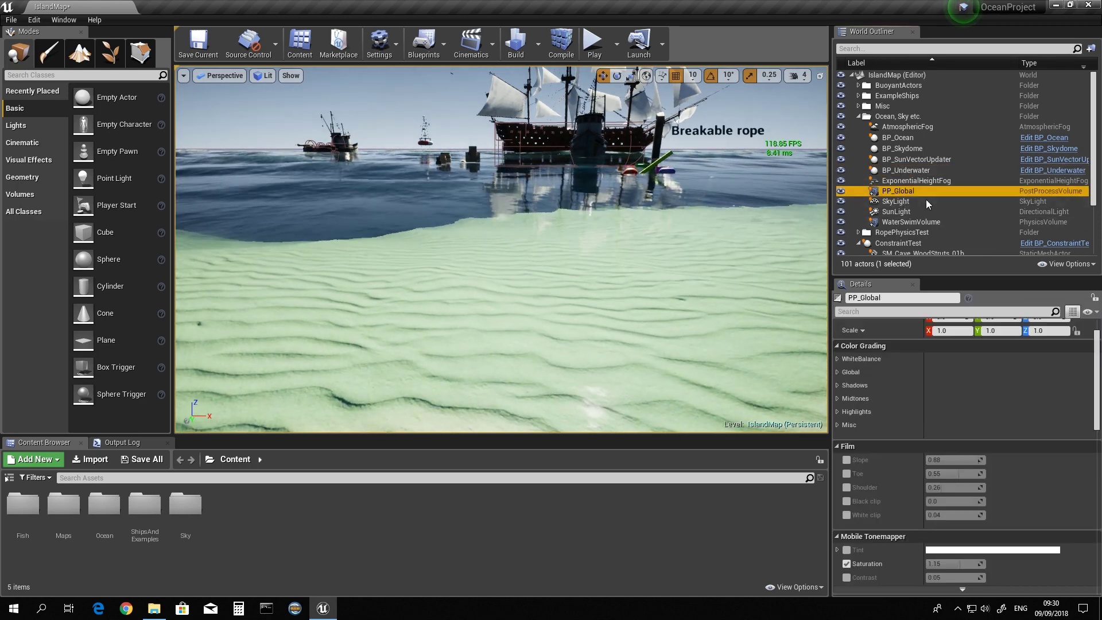
{"action": "scroll", "coordinate": [1098, 397], "scroll_direction": "down", "scroll_amount": 10}
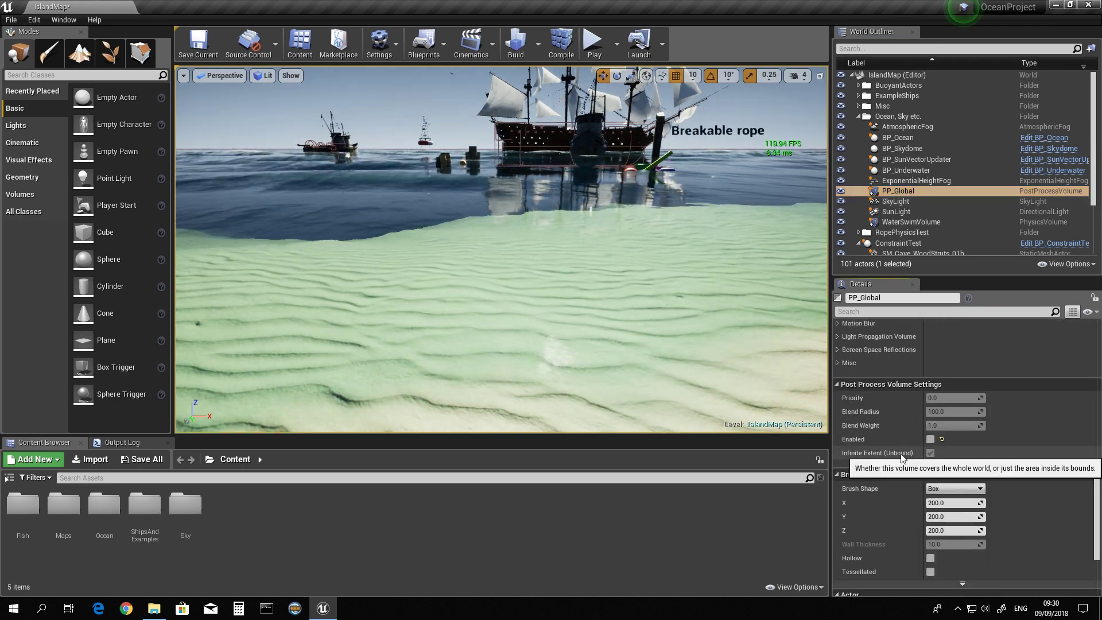
{"action": "scroll", "coordinate": [921, 510], "scroll_direction": "down", "scroll_amount": 5}
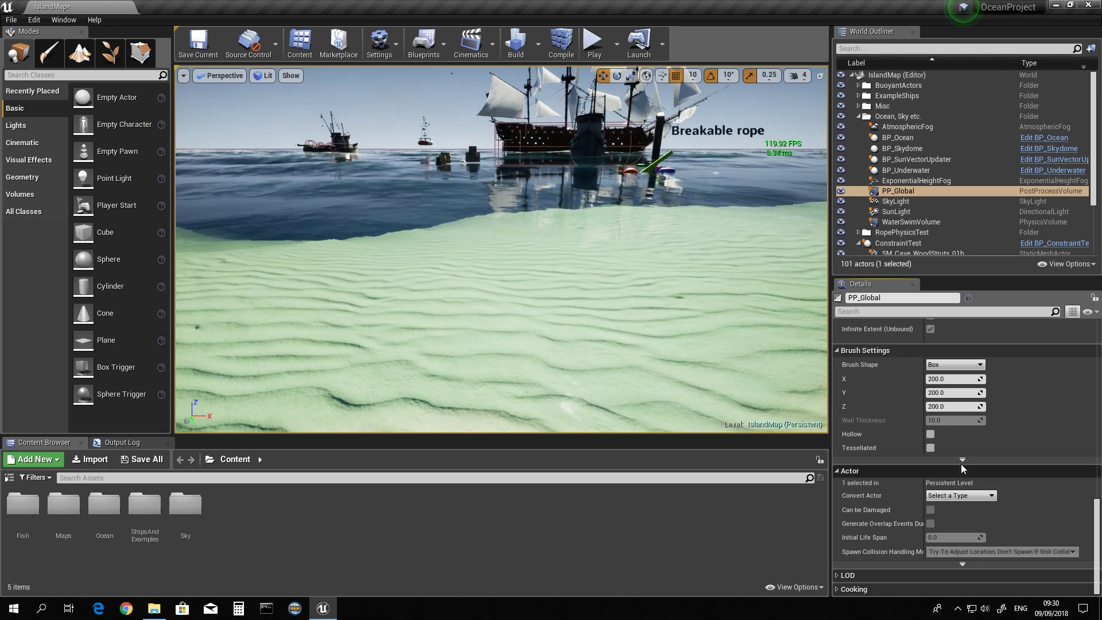
{"action": "scroll", "coordinate": [952, 459], "scroll_direction": "up", "scroll_amount": 7}
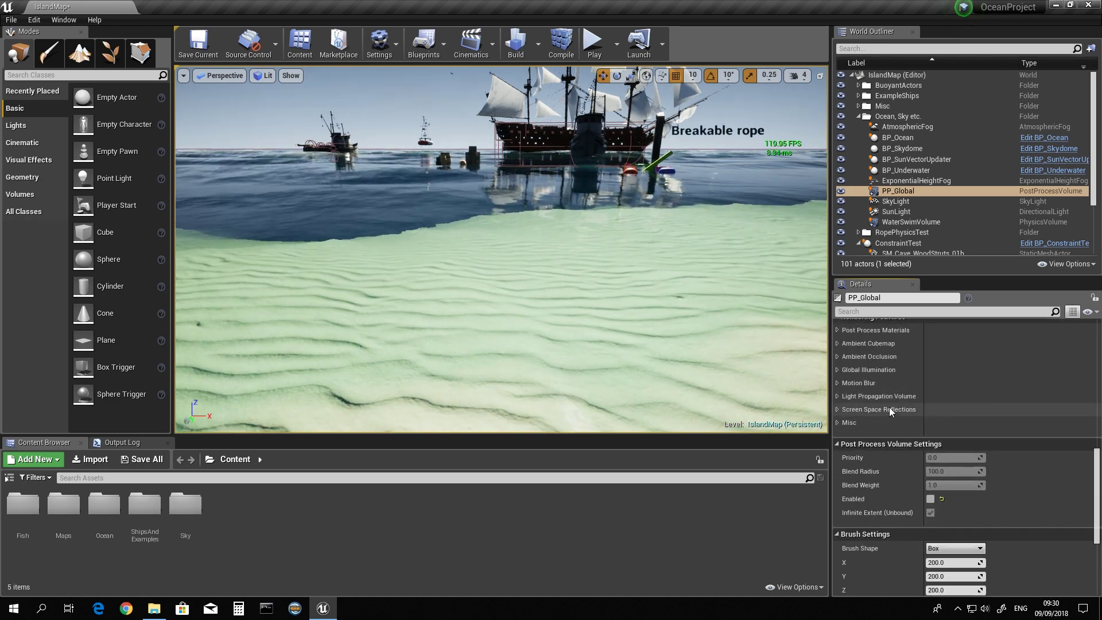
{"action": "left_click", "coordinate": [837, 422]}
{"action": "left_click", "coordinate": [837, 410]}
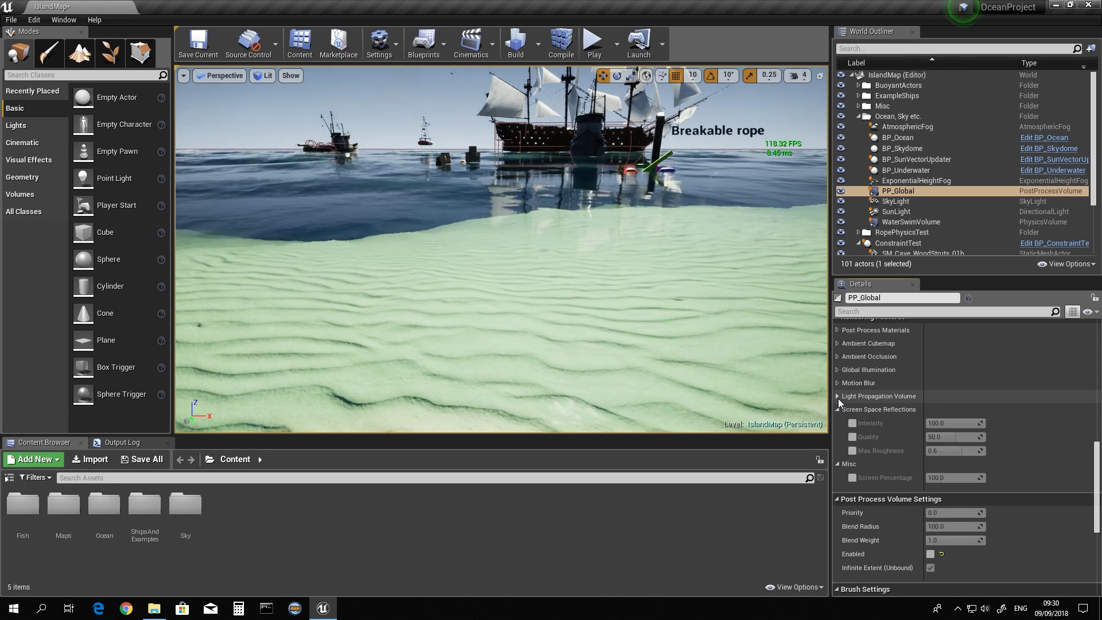
Expand the Post Process Materials array of PP_Global to examine its assigned material.
{"action": "scroll", "coordinate": [838, 398], "scroll_direction": "up", "scroll_amount": 5}
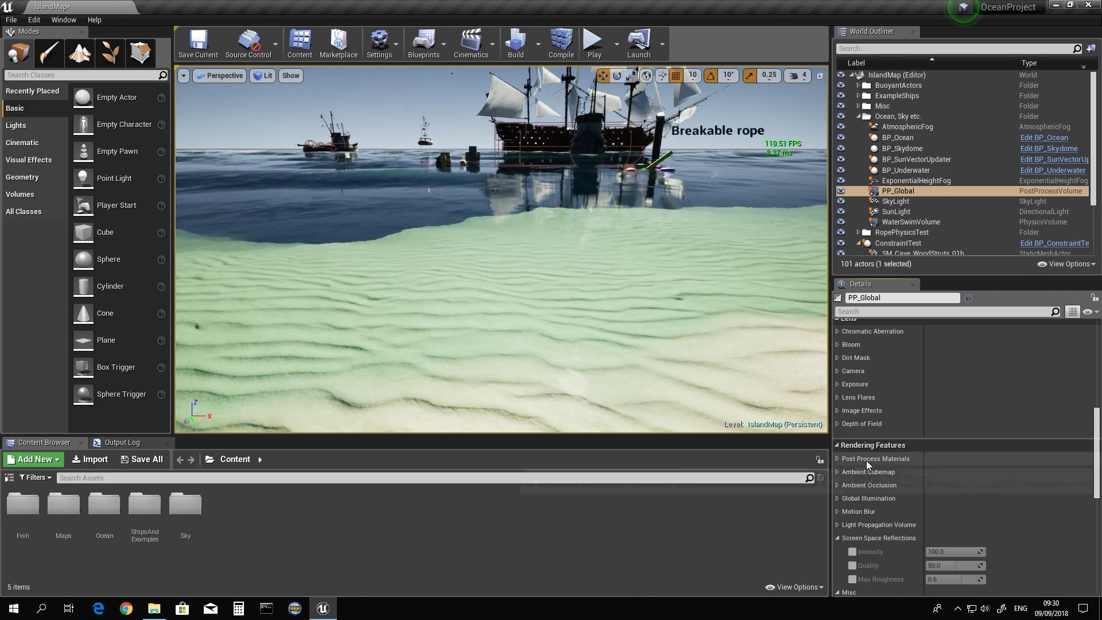
{"action": "left_click", "coordinate": [837, 459]}
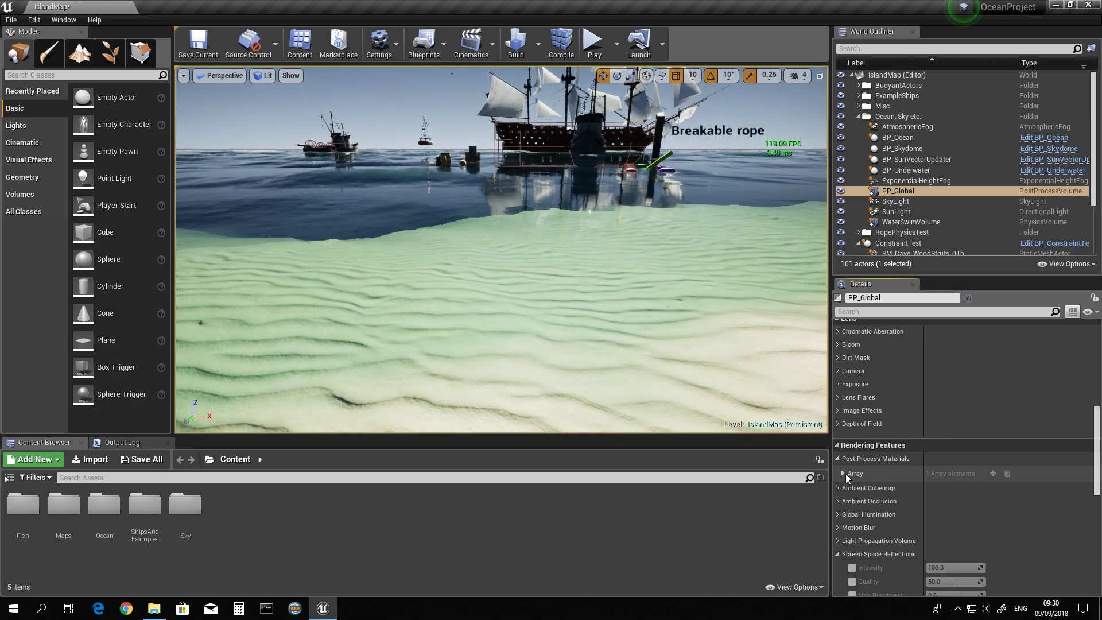
{"action": "left_click", "coordinate": [843, 473]}
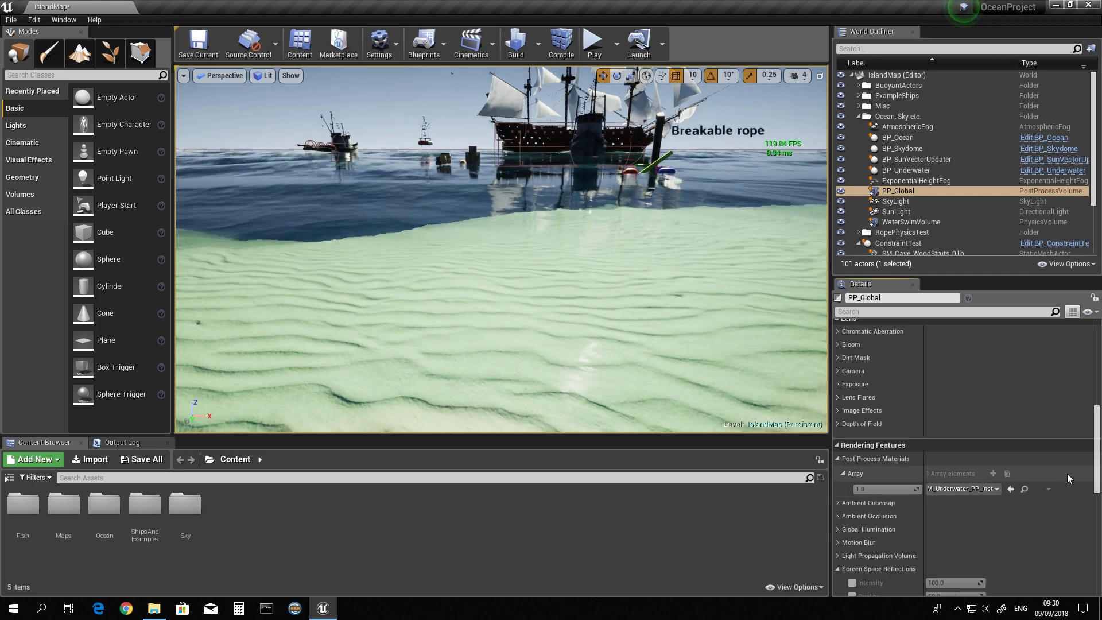
Enable the PP_Global volume in its Post Process Volume Settings, keeping Infinite Extent (Unbound) on.
{"action": "scroll", "coordinate": [1066, 474], "scroll_direction": "down", "scroll_amount": 10}
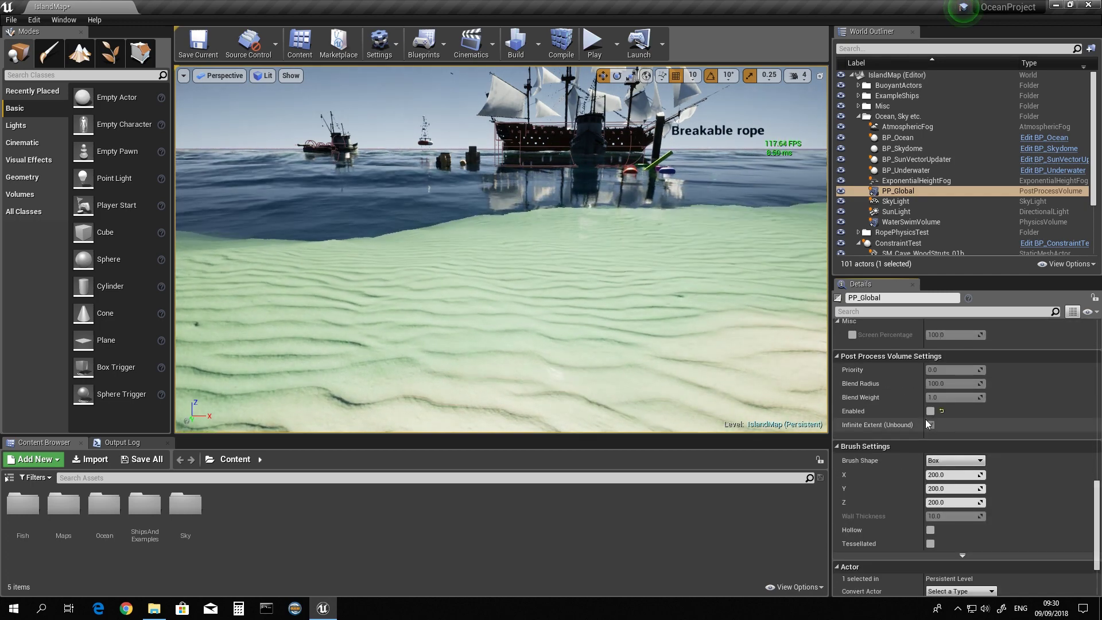
{"action": "left_click", "coordinate": [930, 425]}
{"action": "left_click", "coordinate": [929, 411]}
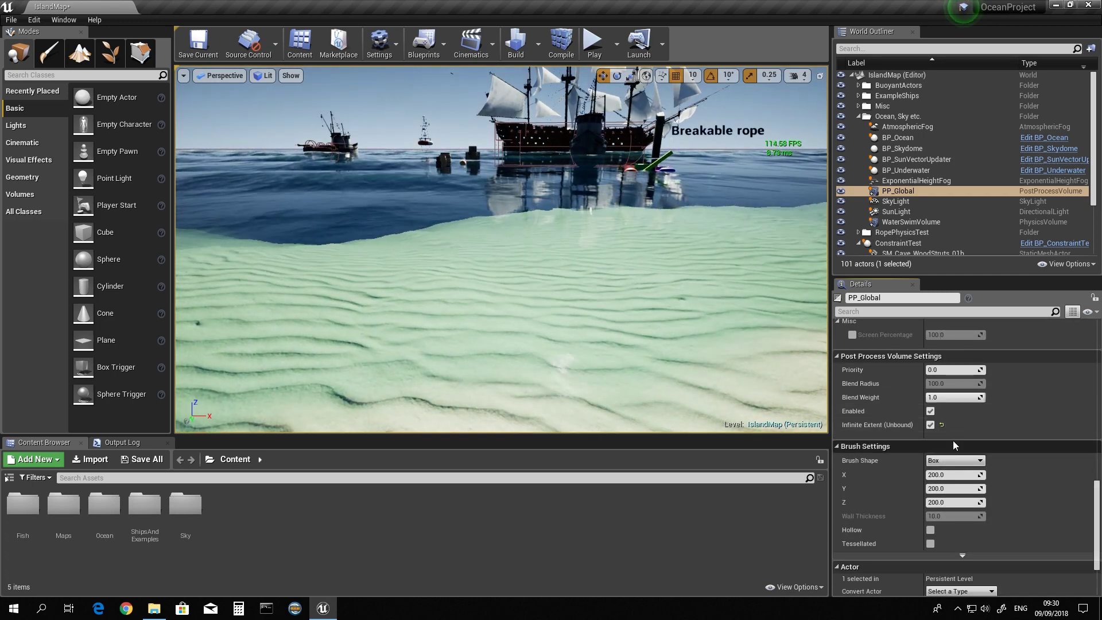
Set the weight of the M_Underwater_PP_Inst post-process material to 0.0 and examine the beach.
{"action": "left_click_drag", "start_coordinate": [1095, 496], "coordinate": [1096, 439]}
{"action": "left_click", "coordinate": [881, 419]}
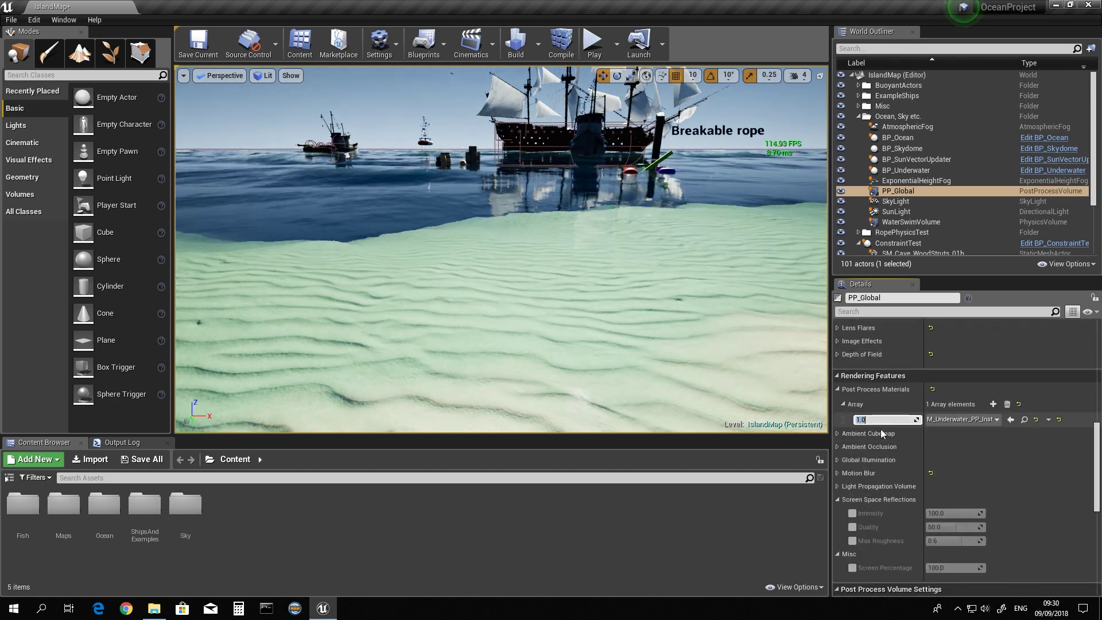
{"action": "type", "text": "0.0"}
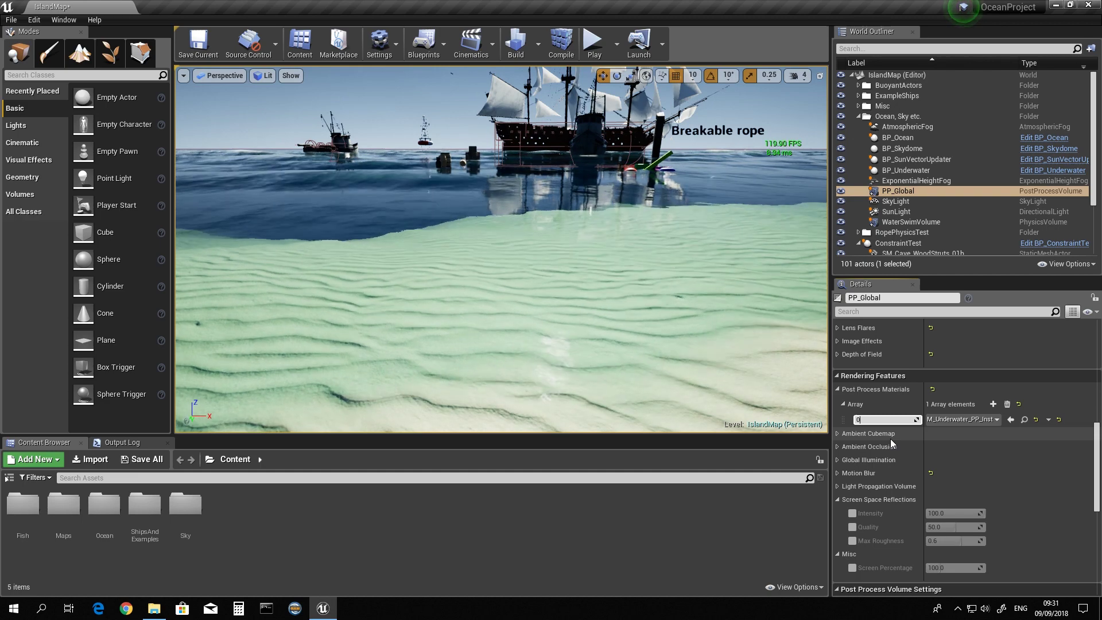
{"action": "key", "text": "Return"}
{"action": "right_click_drag", "start_coordinate": [517, 258], "coordinate": [402, 256]}
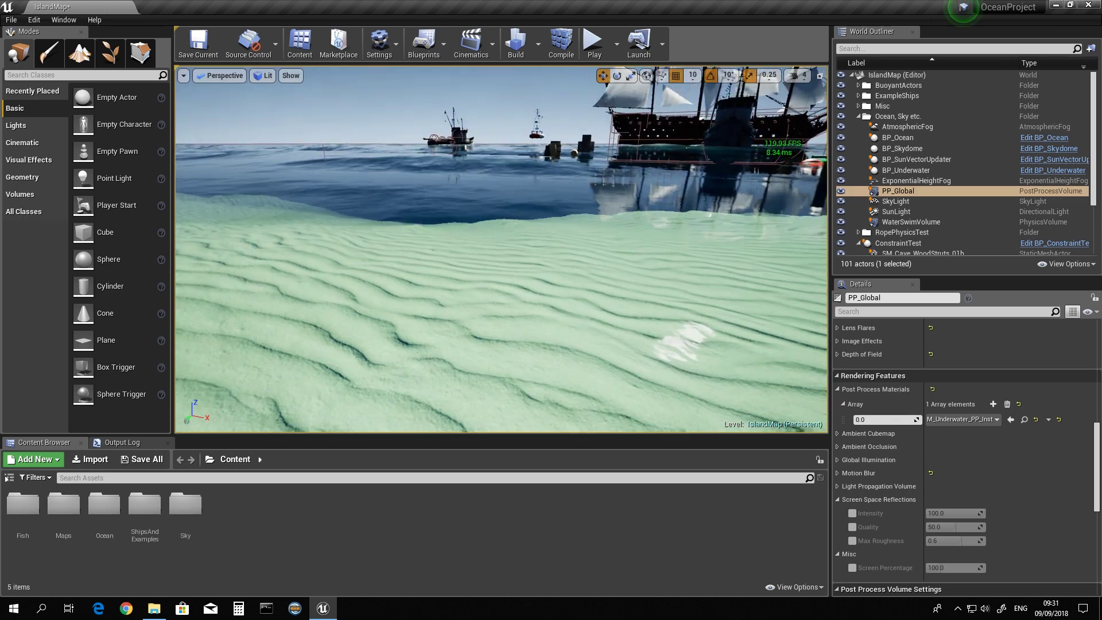
Hide the viewport's FPS display and set the weight of the M_Underwater_PP_Inst post-process material to 1.0.
{"action": "left_click", "coordinate": [184, 77]}
{"action": "left_click", "coordinate": [205, 125]}
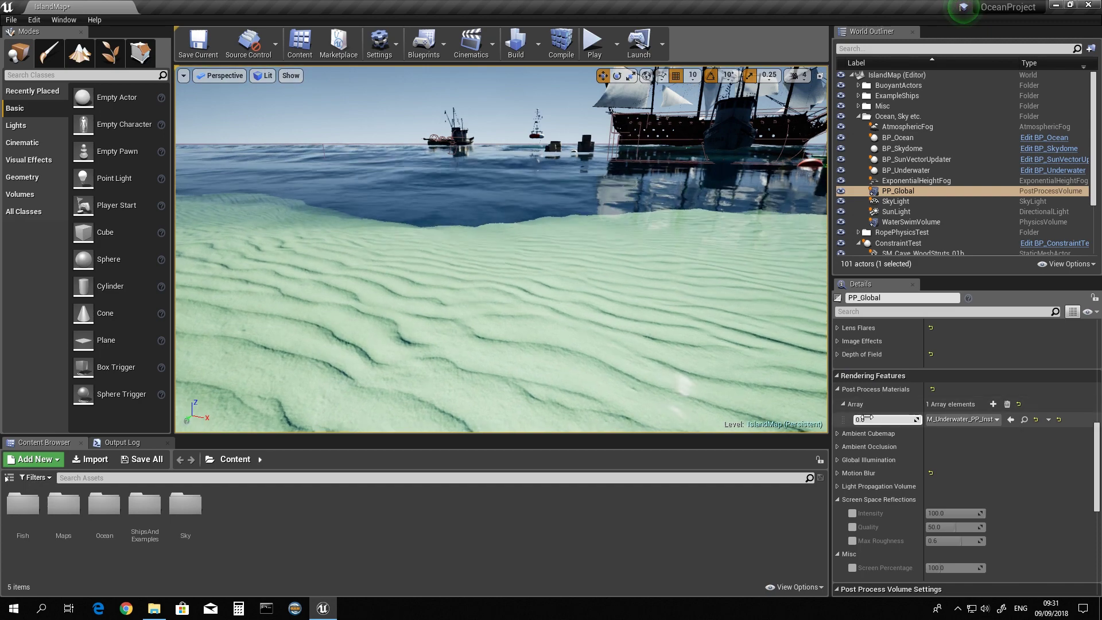
{"action": "type", "text": "1"}
{"action": "key", "text": "Return"}
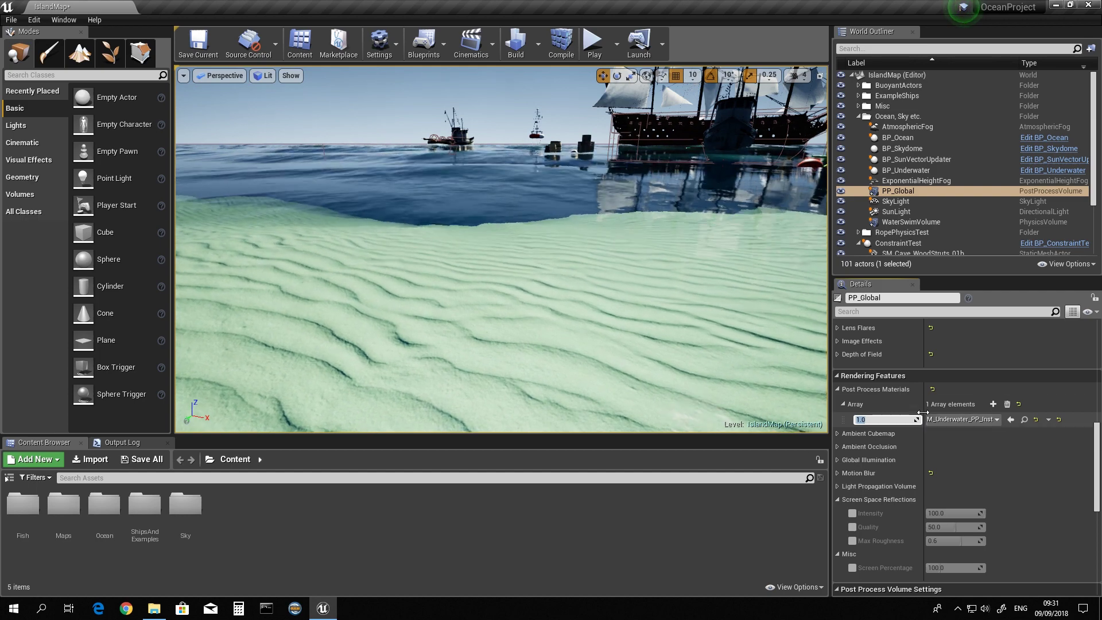
Search the assets for the post-process material entry with "m_underwater" and keep M_Underwater_PP_Inst selected.
{"action": "left_click", "coordinate": [946, 420]}
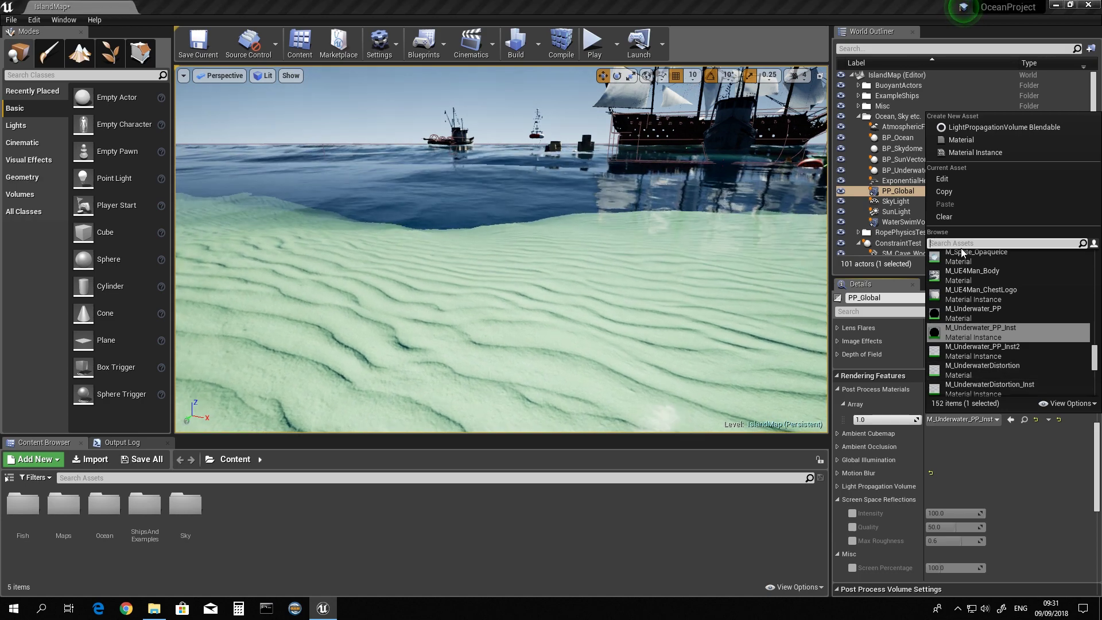
{"action": "type", "text": "m_"}
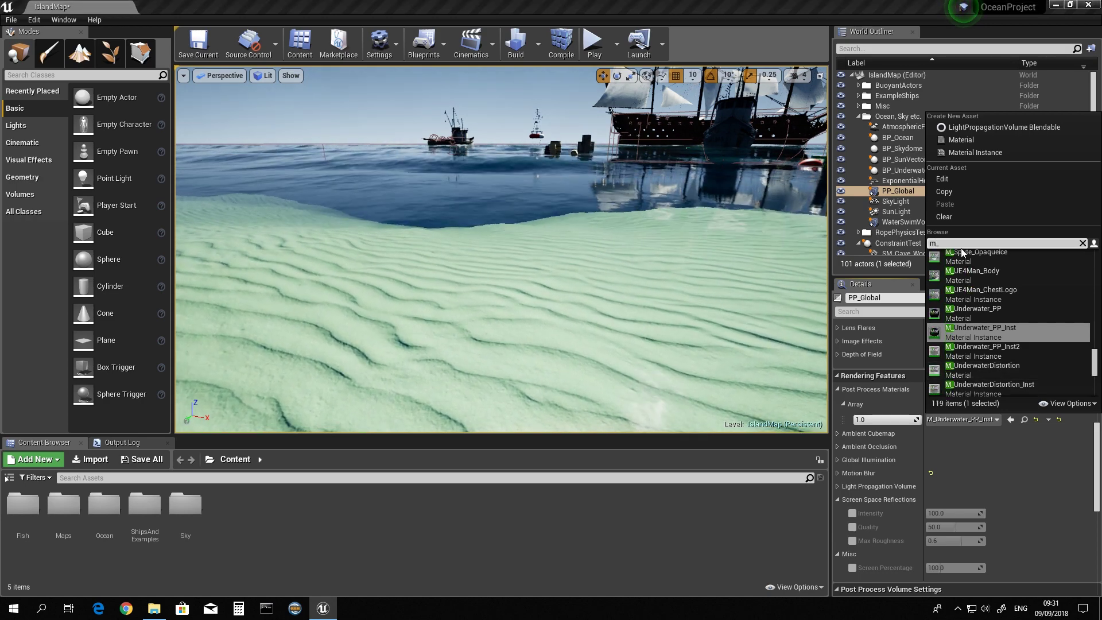
{"action": "type", "text": "underwater"}
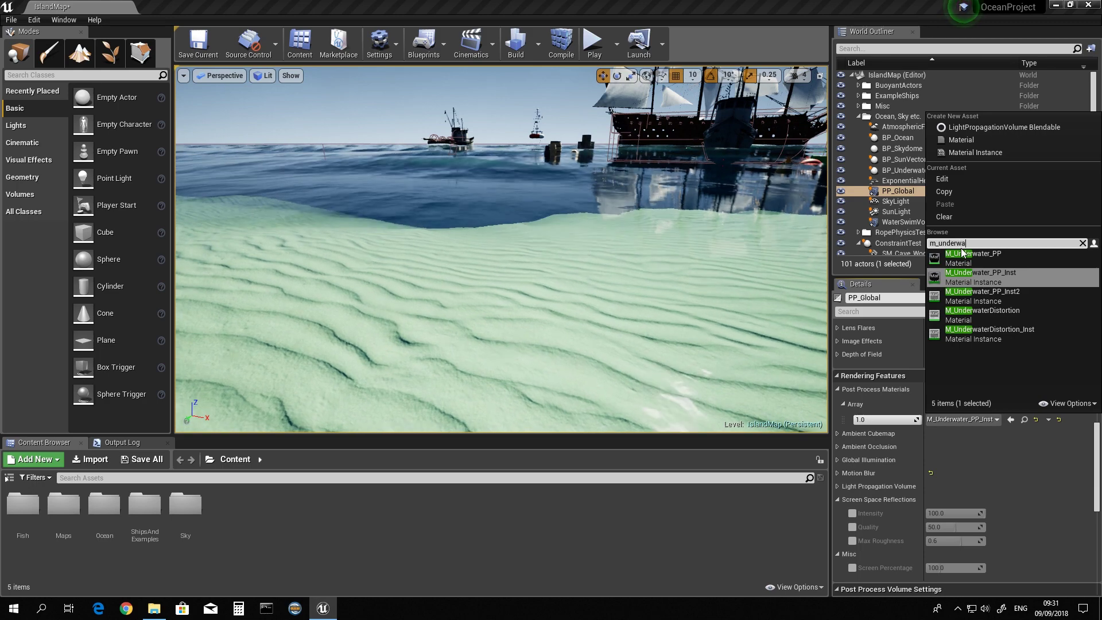
{"action": "left_click", "coordinate": [1011, 277]}
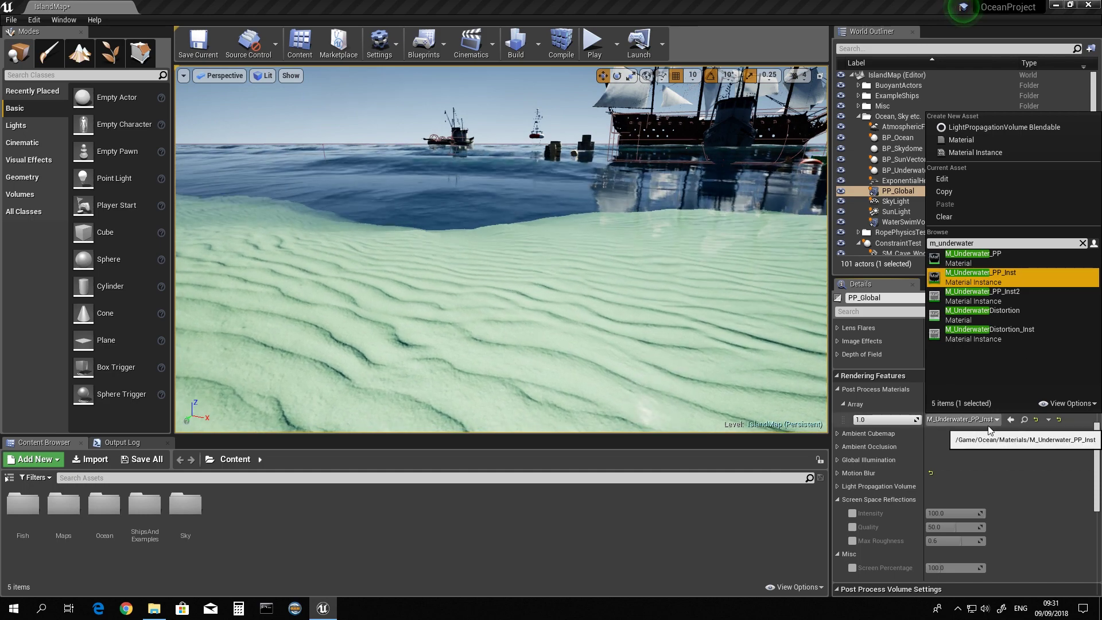
{"action": "left_click", "coordinate": [1031, 443]}
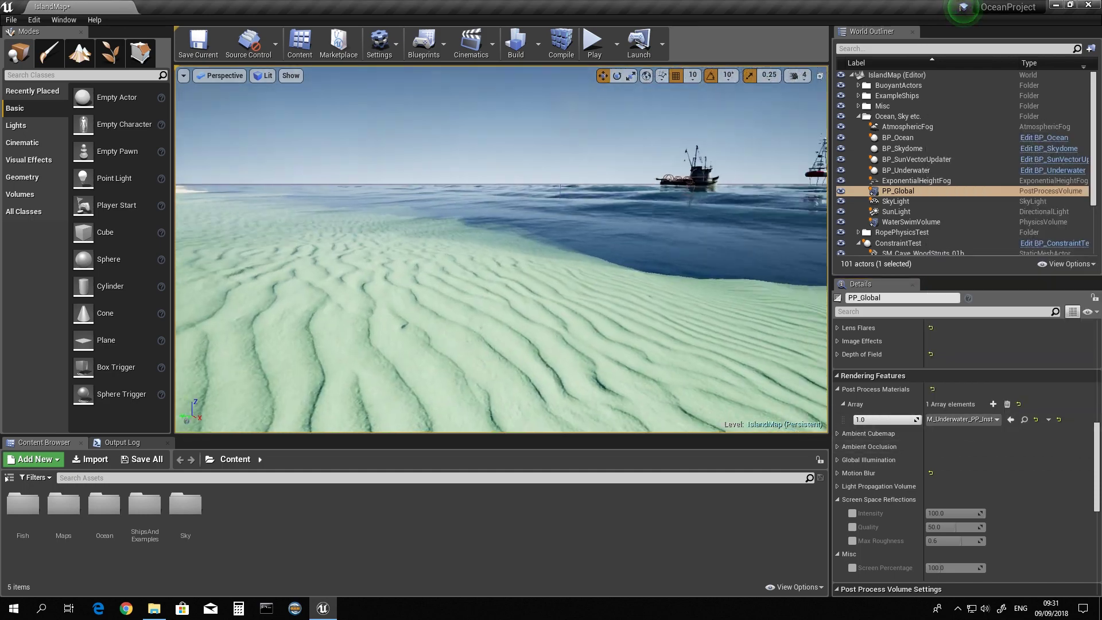
Inspect the underwater view and clear M_Underwater_PP_Inst from the Post Process Materials array of PP_Global.
{"action": "key", "text": "Page_Down"}
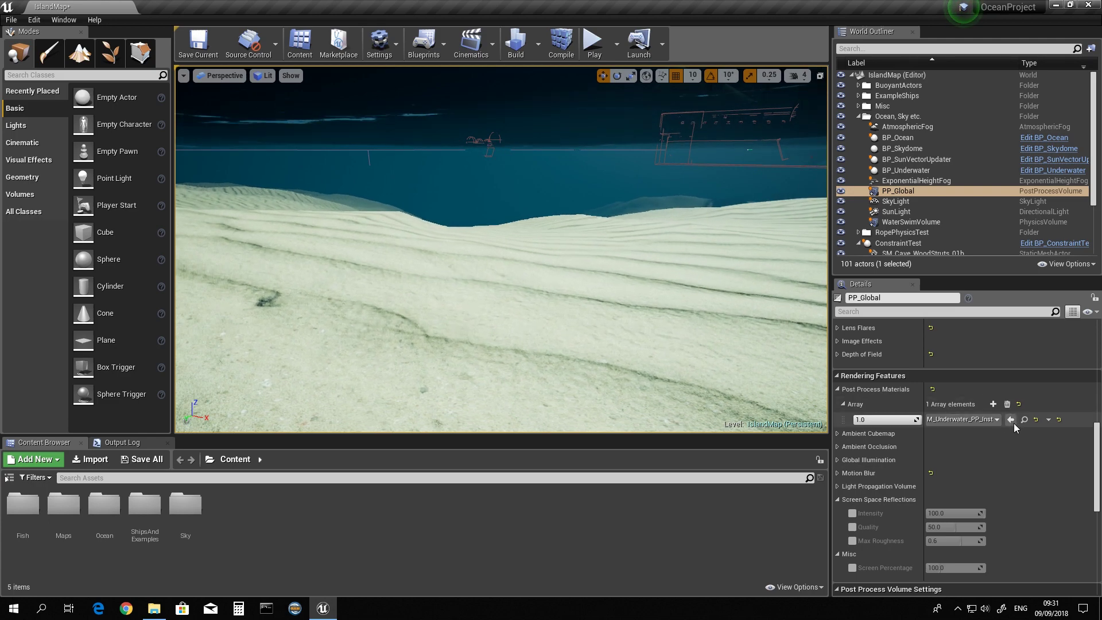
{"action": "left_click", "coordinate": [996, 418]}
{"action": "left_click", "coordinate": [952, 216]}
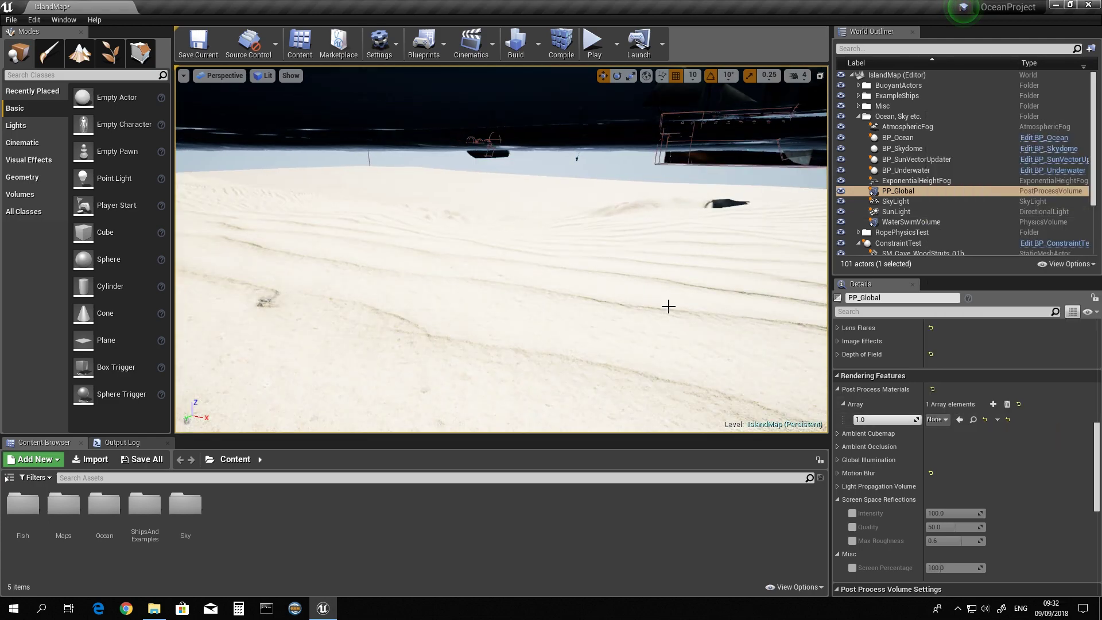
Find materials matching "m_under" and assign M_Underwater_PP_Inst to the empty Post Process Materials entry of PP_Global.
{"action": "left_click", "coordinate": [937, 419]}
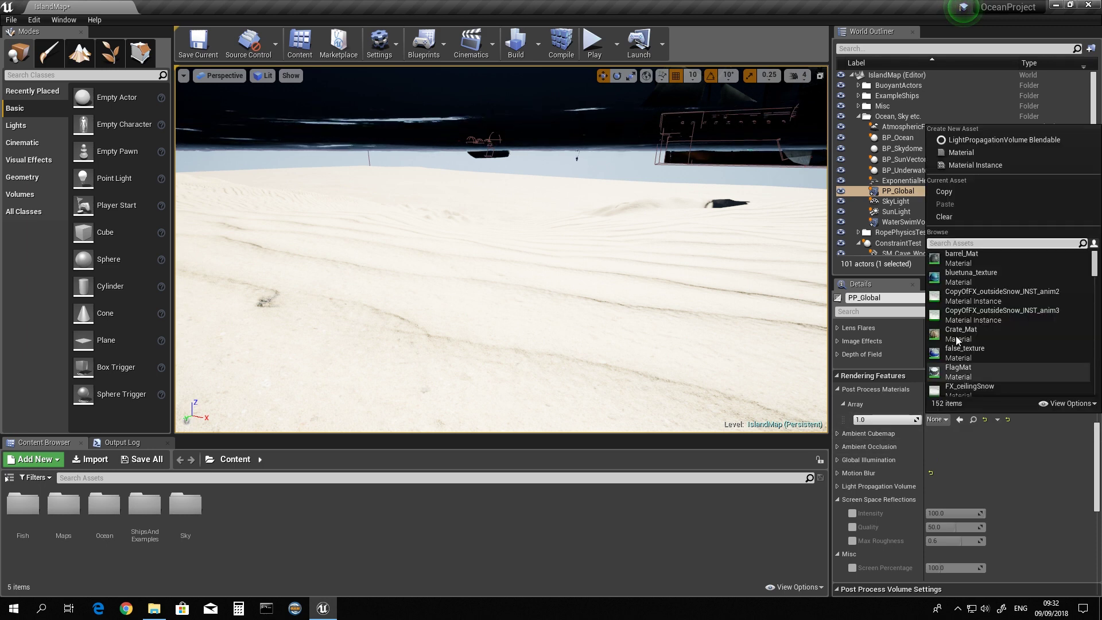
{"action": "type", "text": "m"}
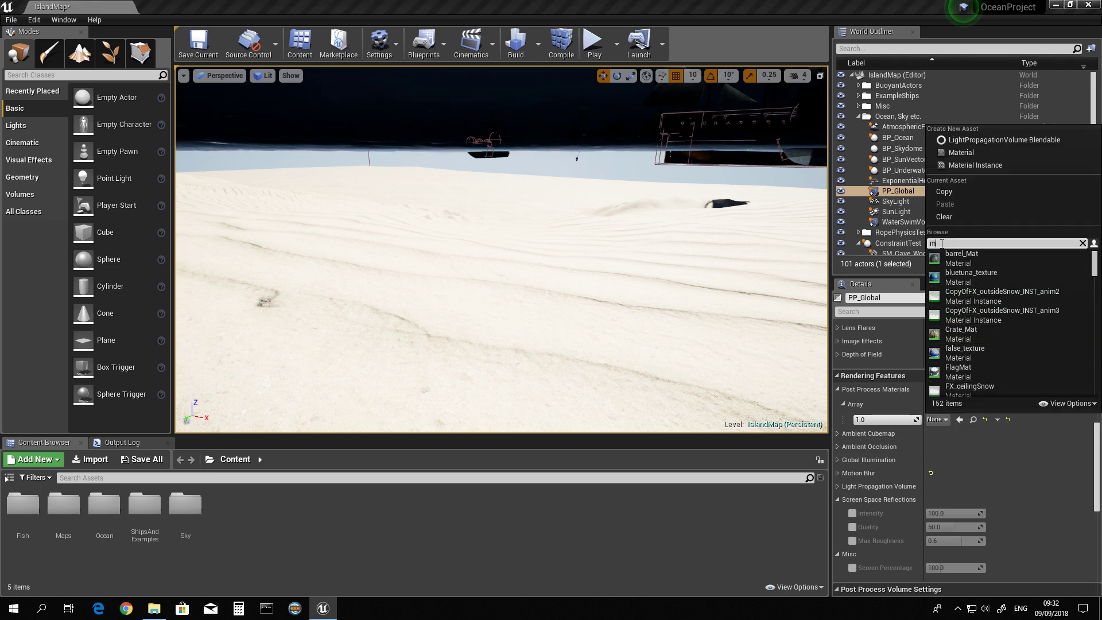
{"action": "type", "text": "-"}
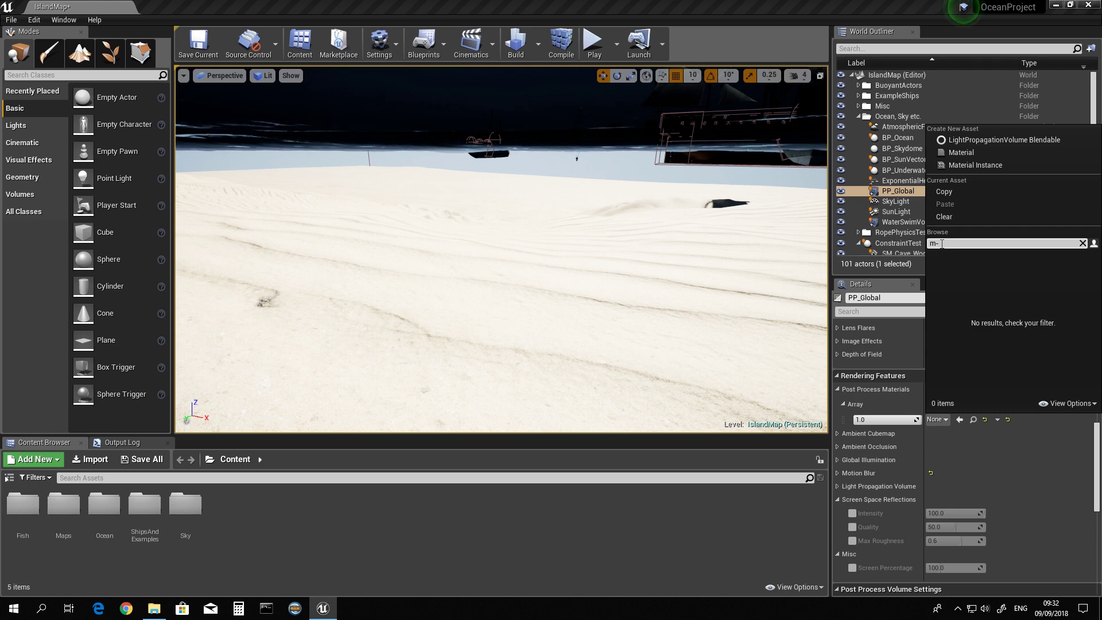
{"action": "type", "text": "_"}
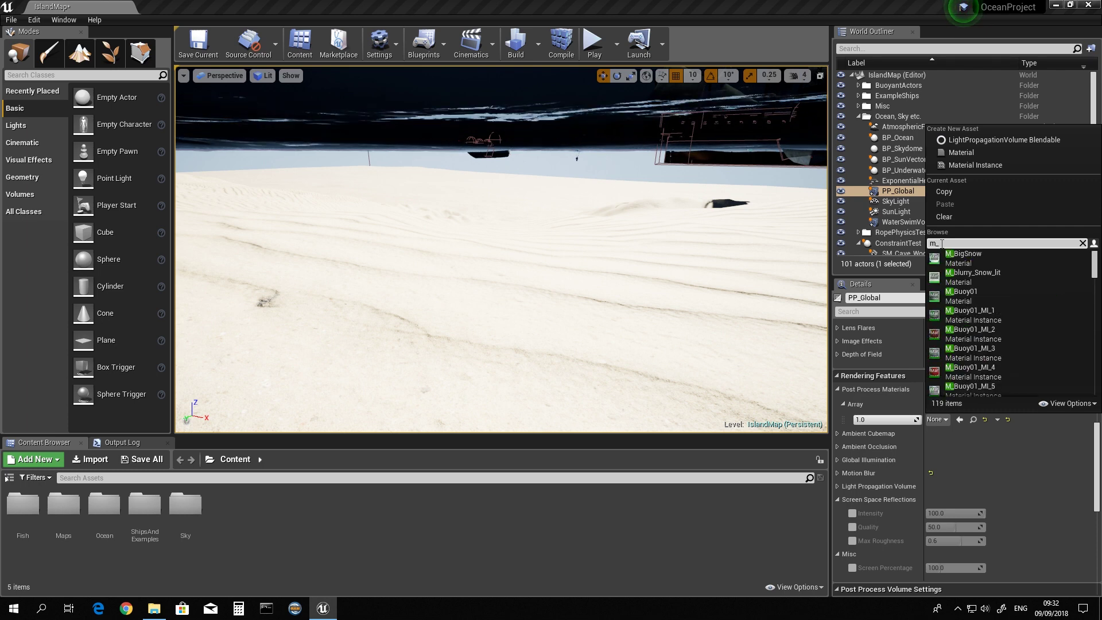
{"action": "type", "text": "under"}
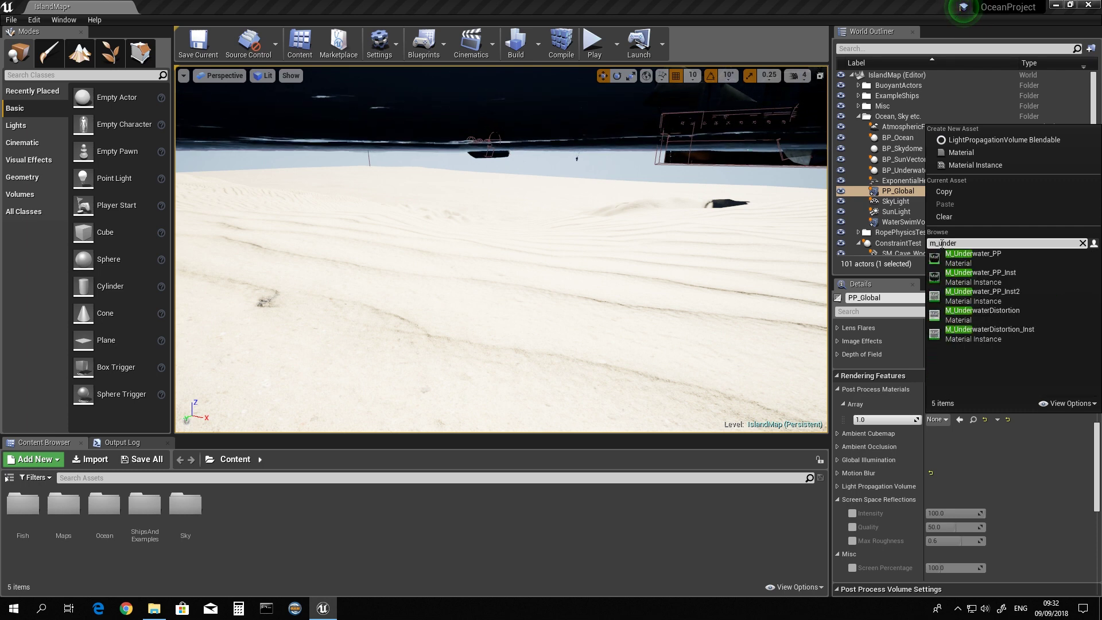
{"action": "left_click", "coordinate": [980, 273]}
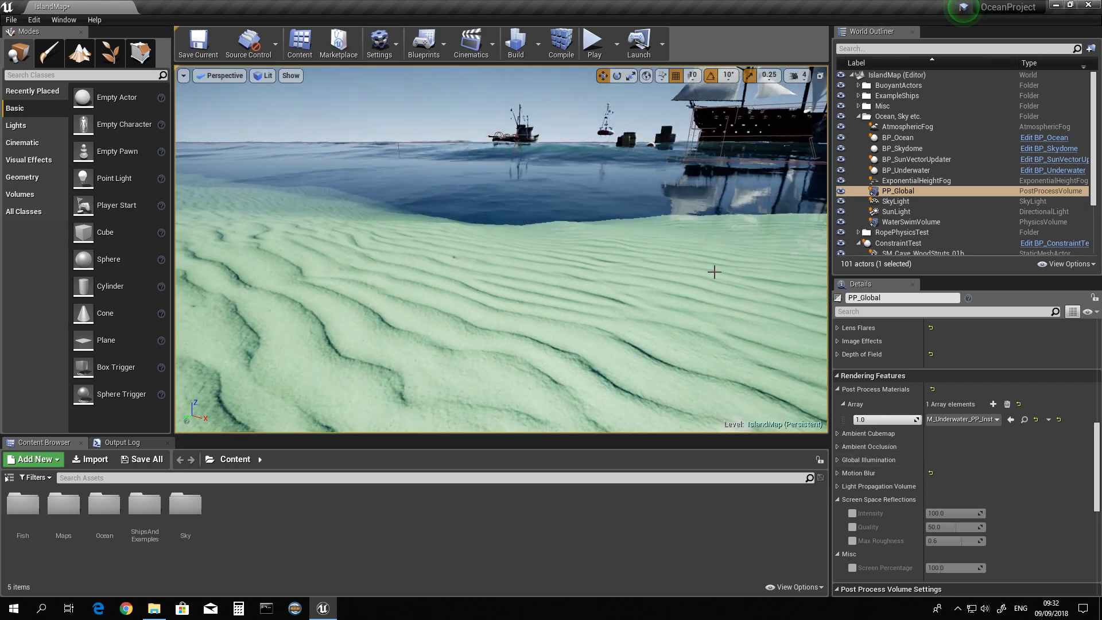
Inspect BP_Underwater's light, post-process volume, ocean and swim volume references and its toggles, and look over the shoreline.
{"action": "left_click", "coordinate": [897, 192]}
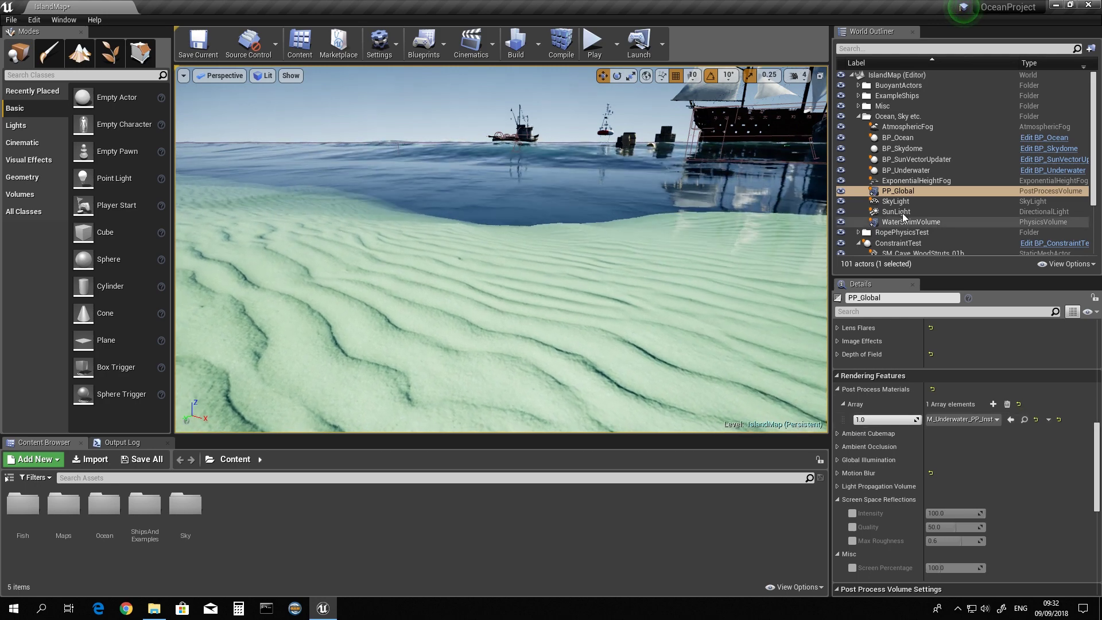
{"action": "left_click", "coordinate": [910, 171]}
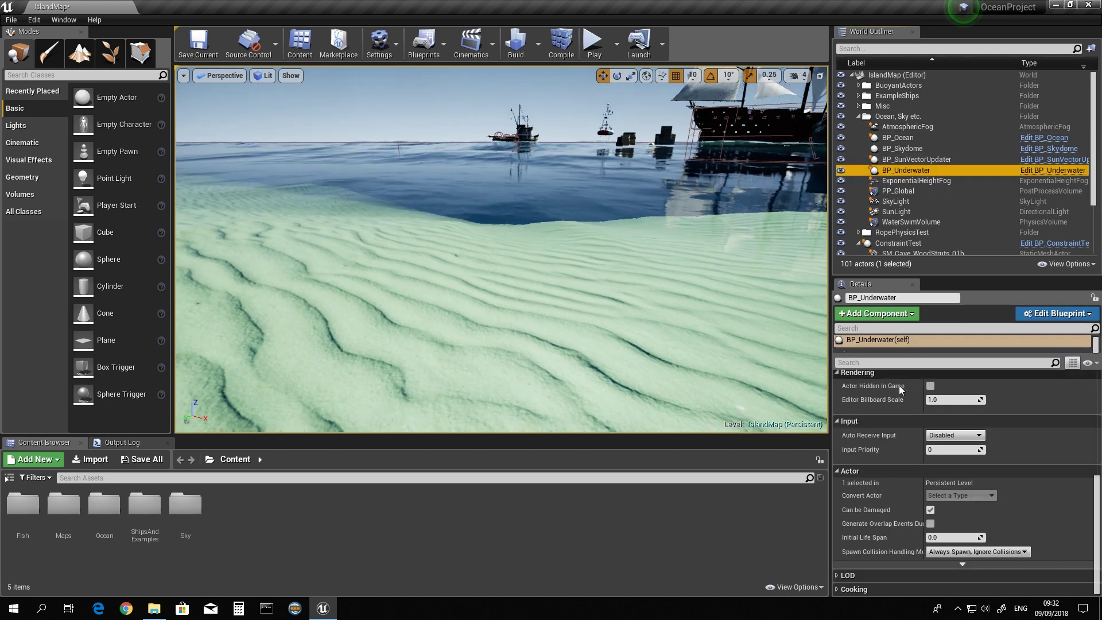
{"action": "scroll", "coordinate": [1022, 476], "scroll_direction": "up", "scroll_amount": 5}
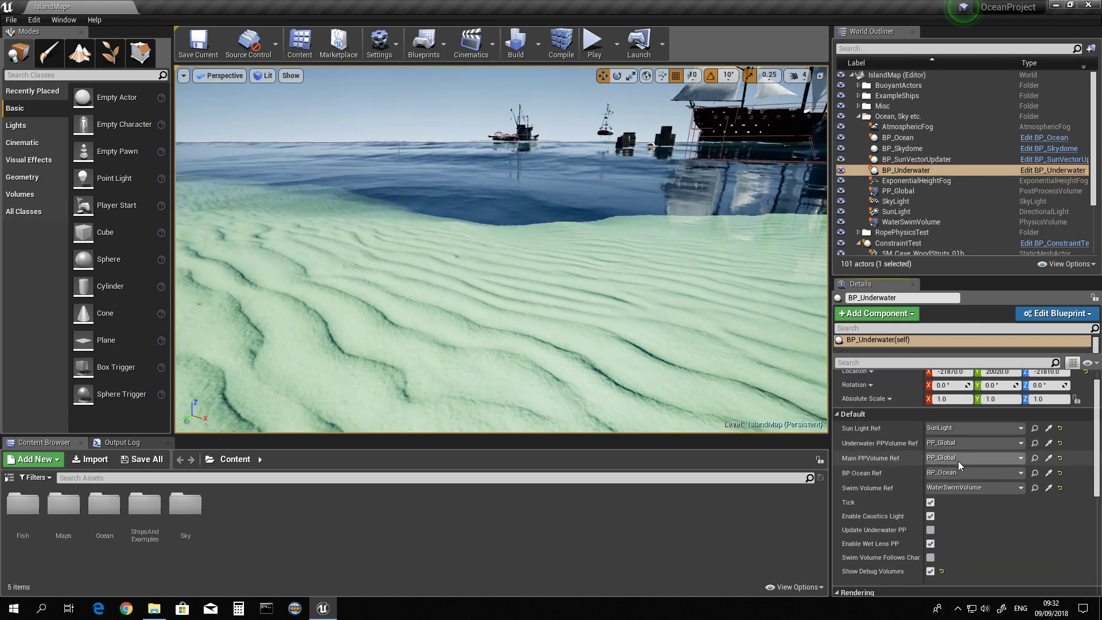
{"action": "left_click", "coordinate": [958, 428]}
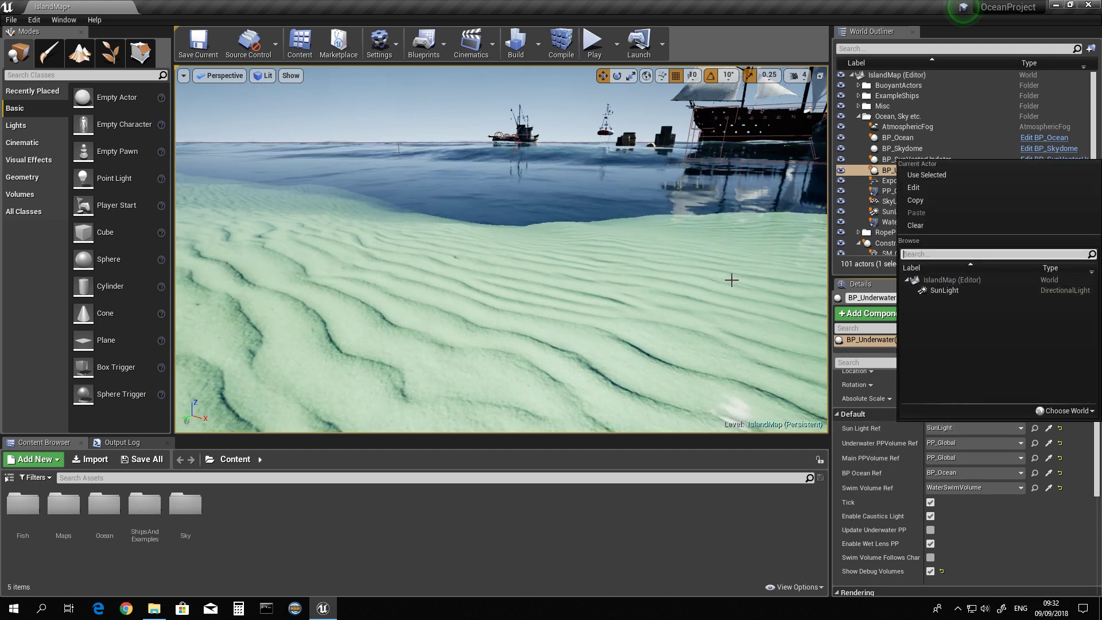
{"action": "left_click", "coordinate": [1027, 508]}
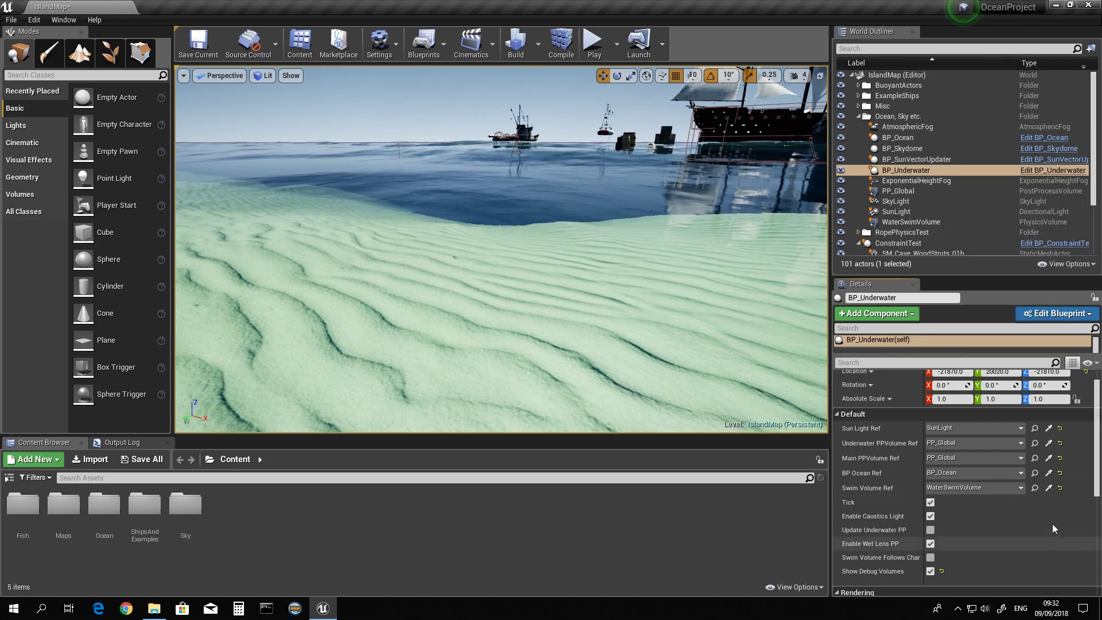
{"action": "scroll", "coordinate": [1097, 448], "scroll_direction": "up", "scroll_amount": 1}
{"action": "right_click_drag", "start_coordinate": [499, 252], "coordinate": [627, 280]}
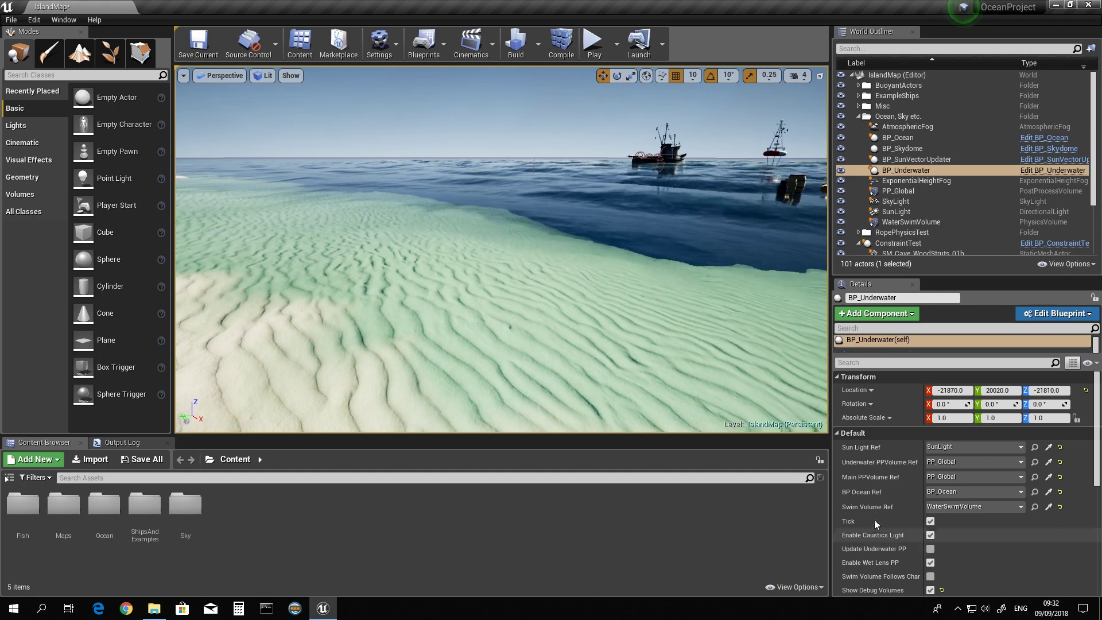
{"action": "mouse_move", "coordinate": [574, 360]}
{"action": "right_mouse_down"}
{"action": "mouse_move", "coordinate": [665, 360]}
{"action": "mouse_move", "coordinate": [574, 360]}
{"action": "right_mouse_up"}
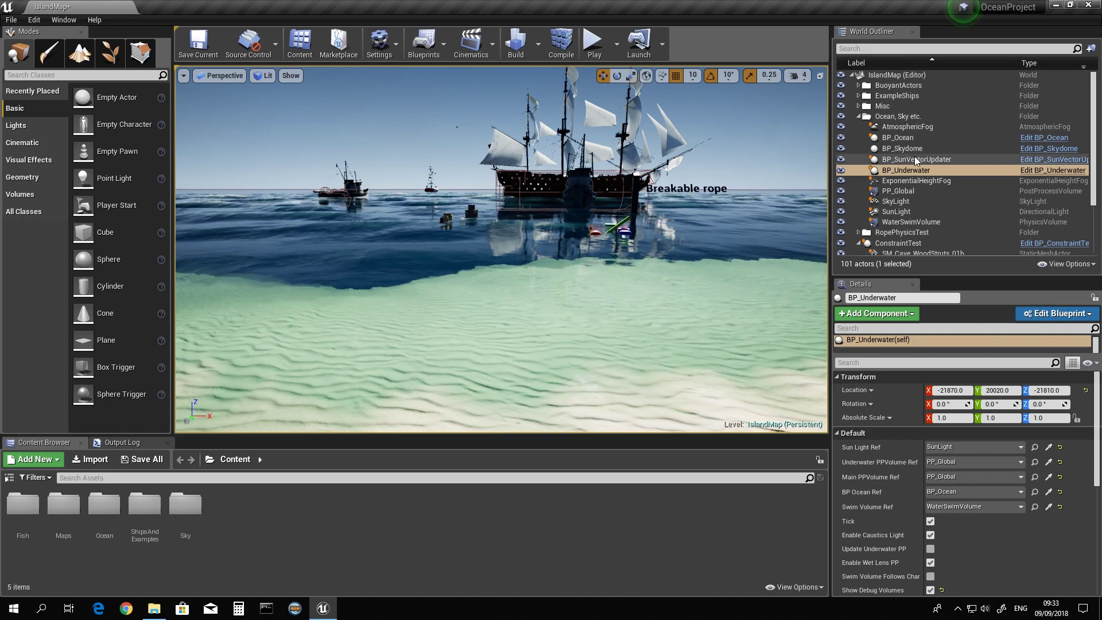
Review BP_Ocean's properties, including the Infinite Ocean System and Ocean Manager wave settings.
{"action": "left_click", "coordinate": [898, 138]}
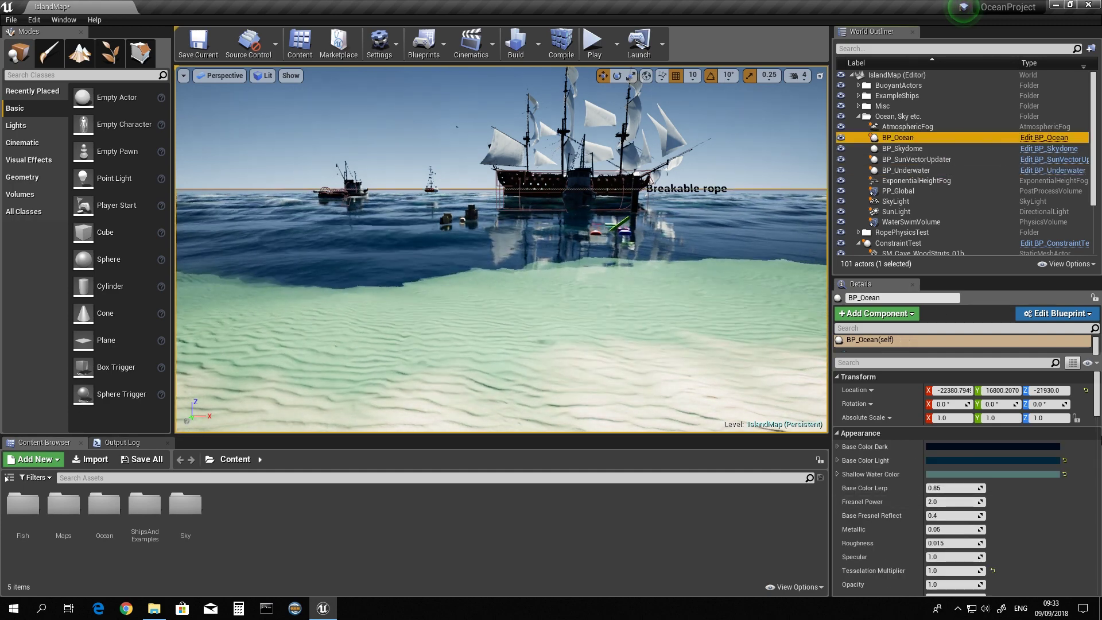
{"action": "left_click_drag", "start_coordinate": [1097, 406], "coordinate": [1089, 541]}
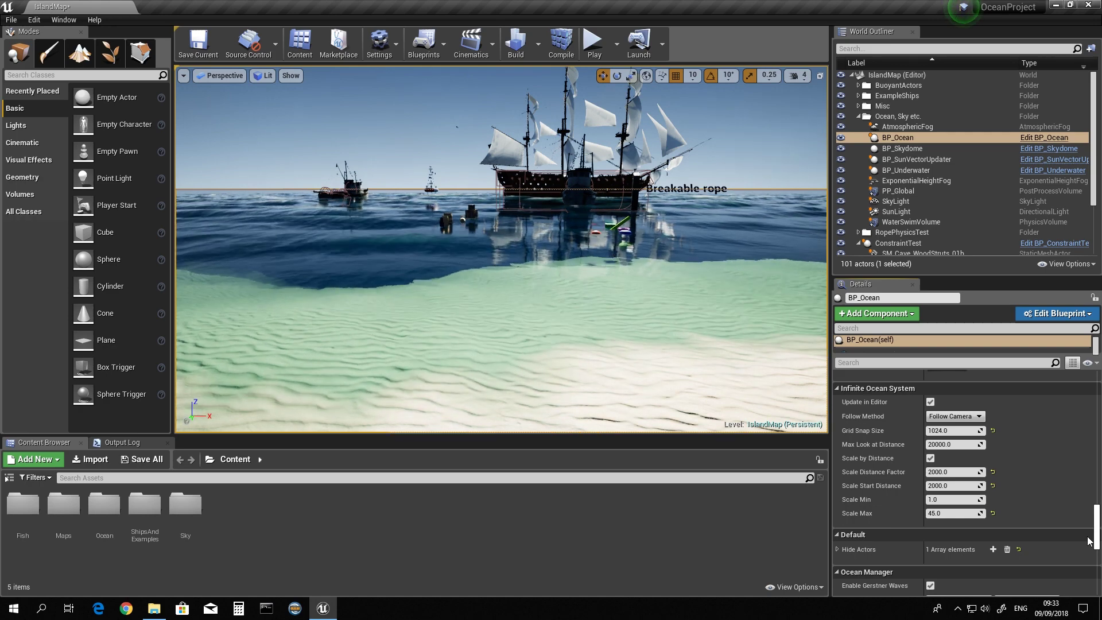
{"action": "left_click_drag", "start_coordinate": [1089, 541], "coordinate": [1089, 561]}
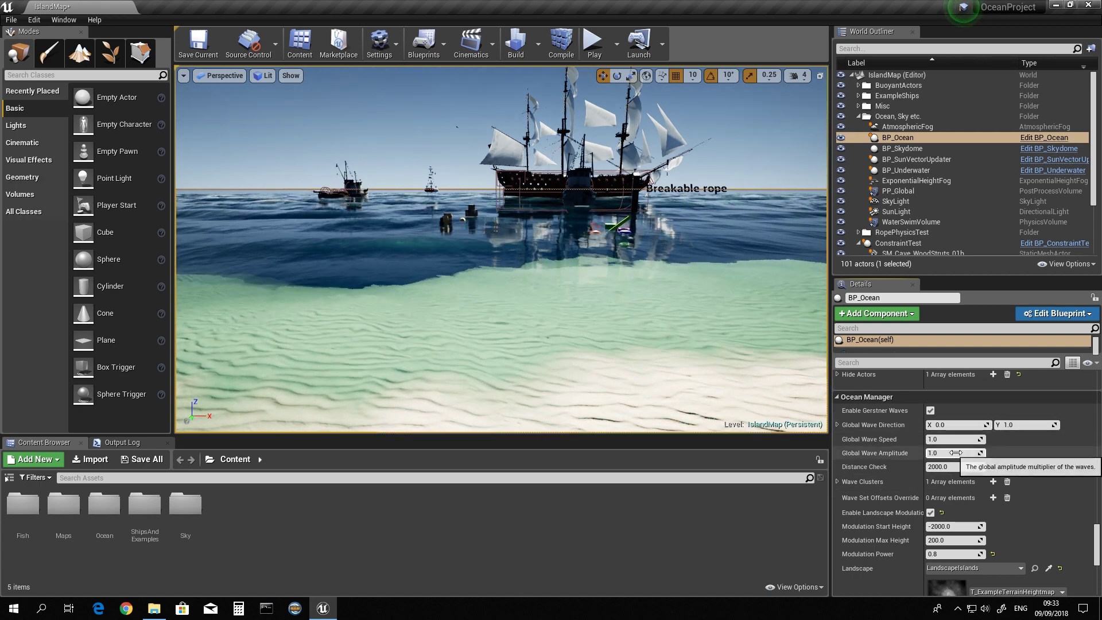
{"action": "scroll", "coordinate": [964, 442], "scroll_direction": "down", "scroll_amount": 4}
{"action": "scroll", "coordinate": [956, 453], "scroll_direction": "down", "scroll_amount": 5}
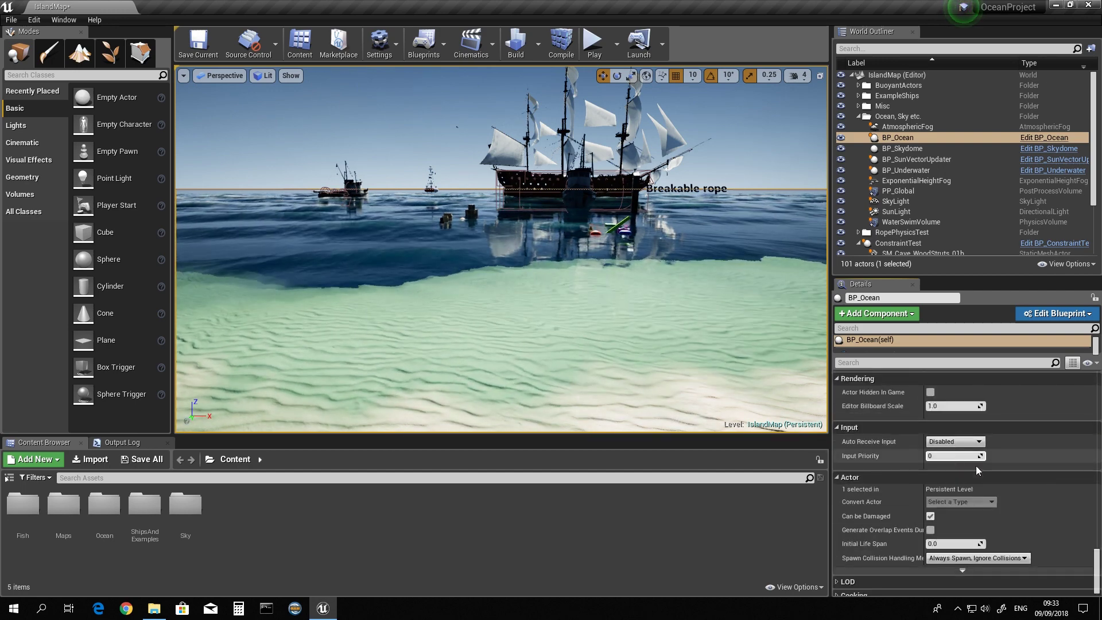
{"action": "left_click_drag", "start_coordinate": [1098, 578], "coordinate": [1098, 421]}
{"action": "scroll", "coordinate": [1098, 421], "scroll_direction": "up", "scroll_amount": 10}
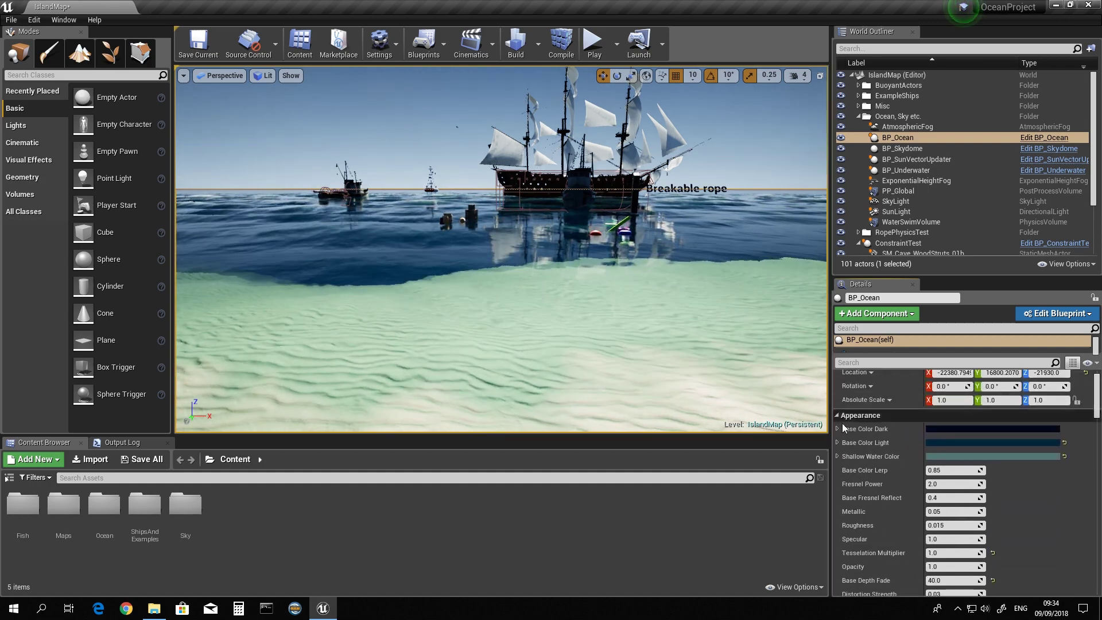
Try the Ocean w/ SSR, Foam & Cubemap shader and the Ocean w/ SSR & Foam shader on BP_Ocean.
{"action": "scroll", "coordinate": [1097, 419], "scroll_direction": "down", "scroll_amount": 2}
{"action": "scroll", "coordinate": [1096, 419], "scroll_direction": "down", "scroll_amount": 5}
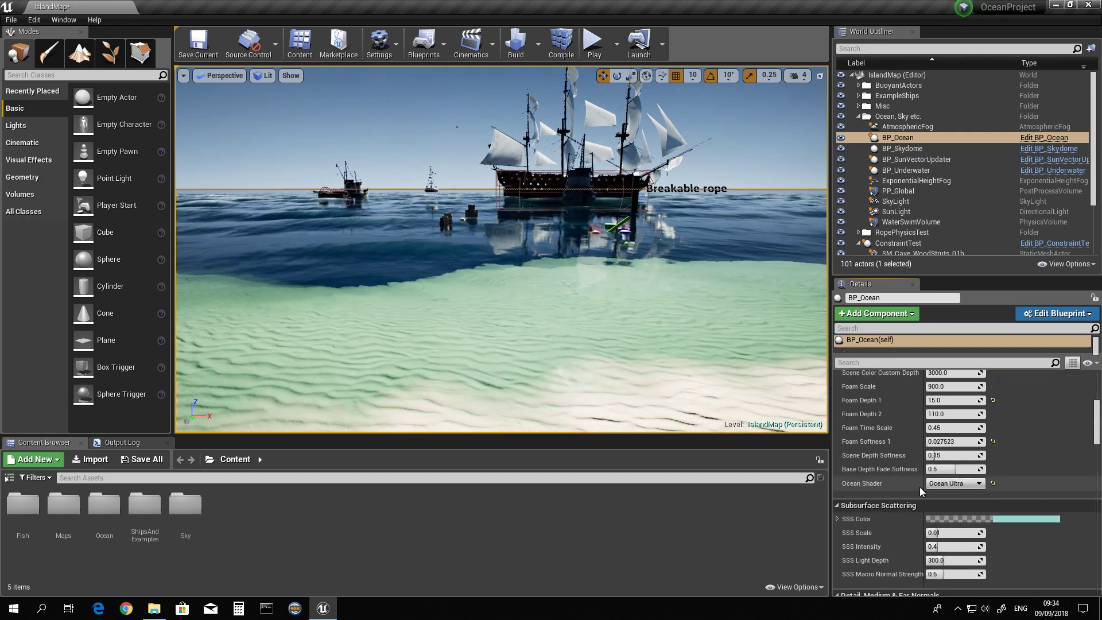
{"action": "left_click", "coordinate": [964, 485]}
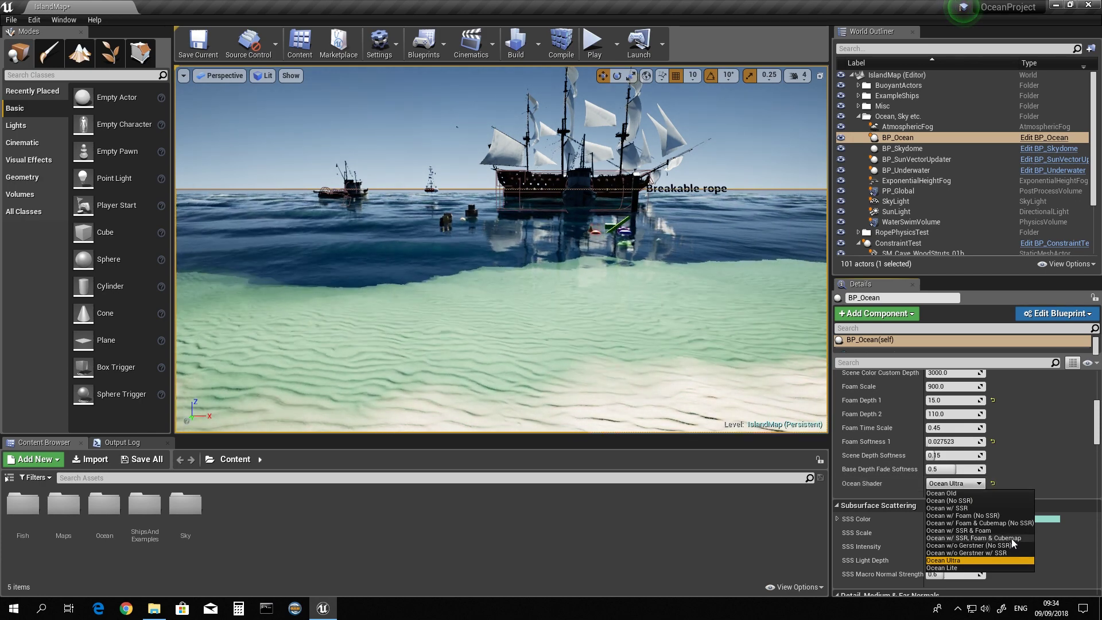
{"action": "left_click", "coordinate": [993, 538]}
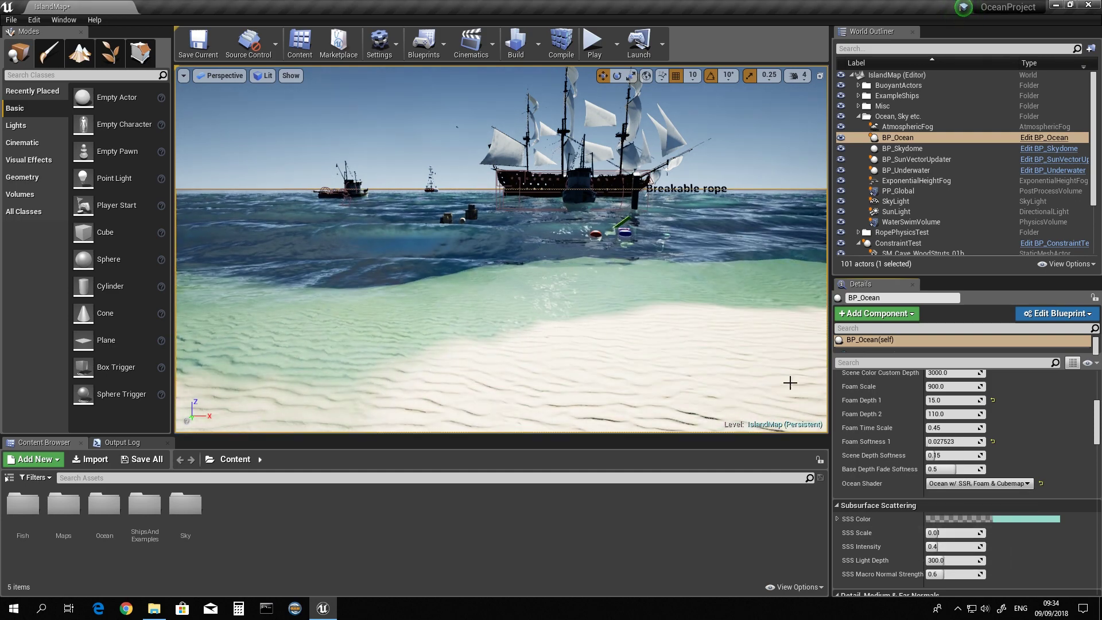
{"action": "left_click", "coordinate": [979, 483]}
{"action": "left_click", "coordinate": [986, 529]}
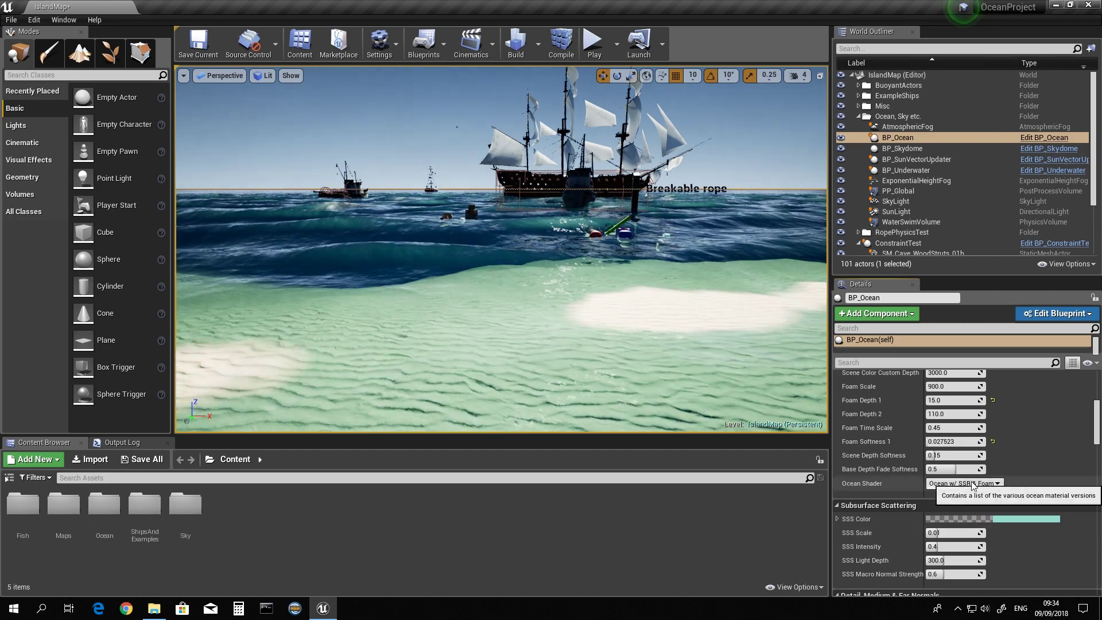
{"action": "right_click_drag", "start_coordinate": [670, 327], "coordinate": [734, 325]}
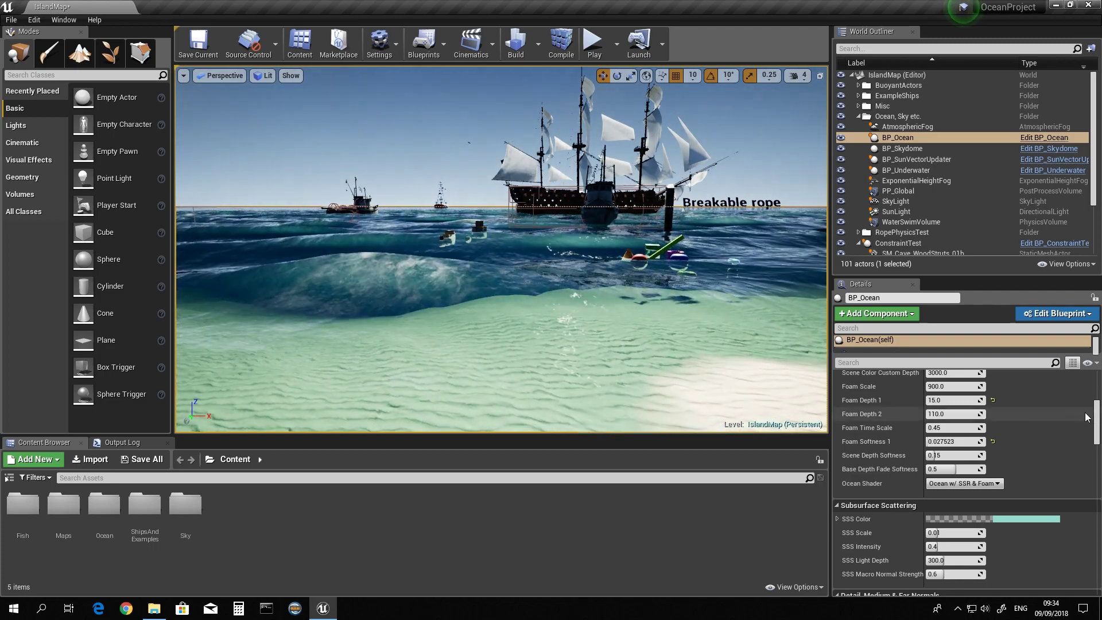
Reveal BP_Ocean's component list and inspect the PlanarReflection component's capture, rendering and activation settings.
{"action": "left_click_drag", "start_coordinate": [1098, 421], "coordinate": [1098, 392]}
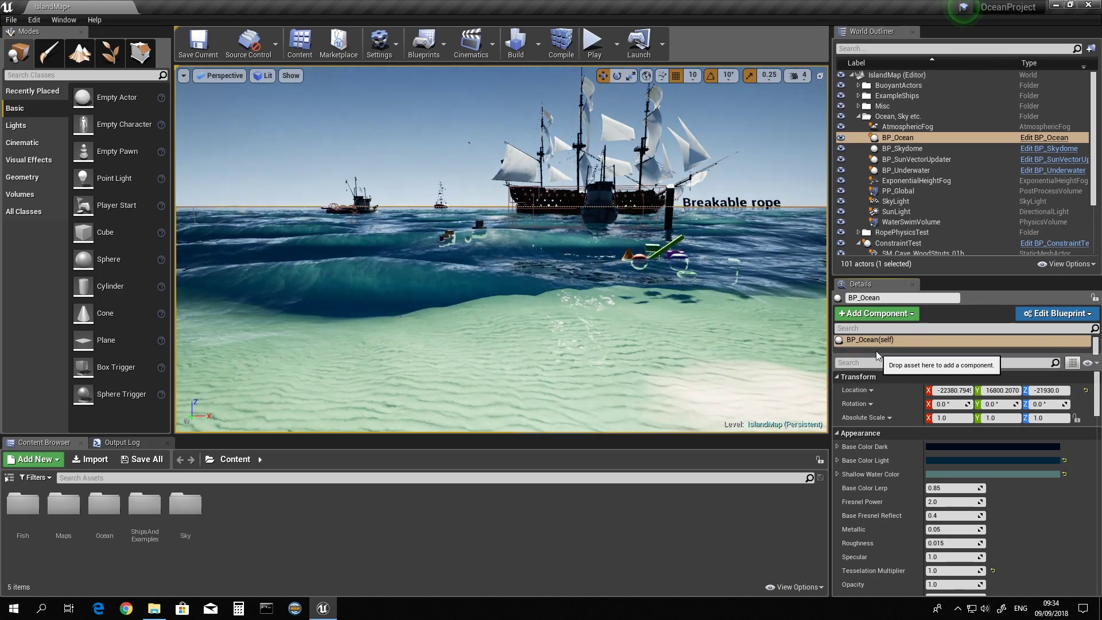
{"action": "left_click_drag", "start_coordinate": [871, 354], "coordinate": [874, 442]}
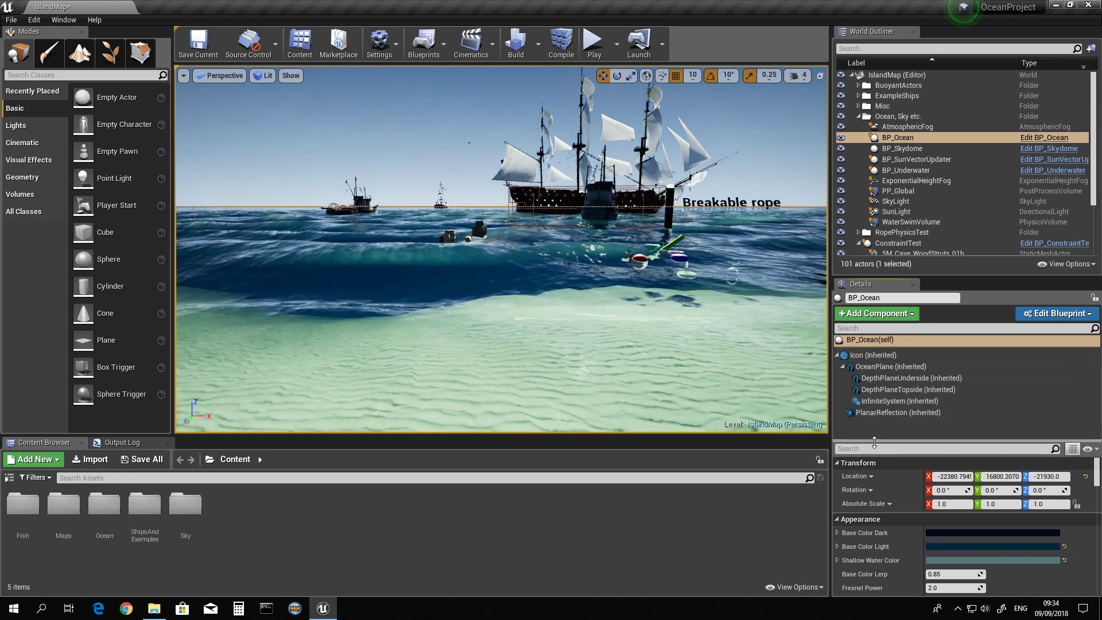
{"action": "left_click", "coordinate": [878, 413]}
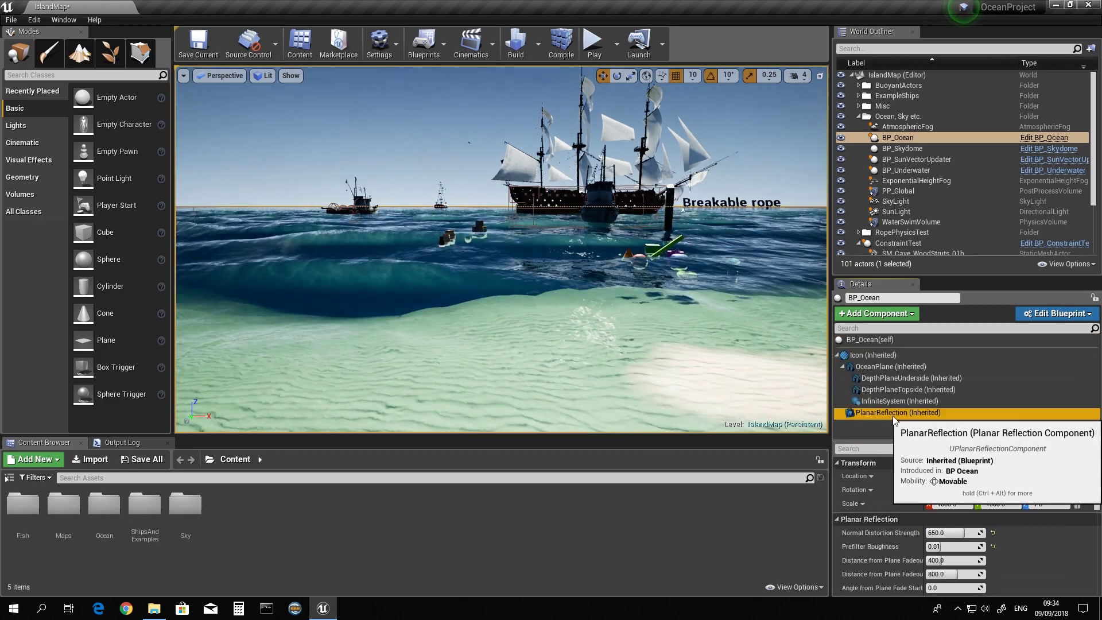
{"action": "scroll", "coordinate": [1066, 521], "scroll_direction": "down", "scroll_amount": 8}
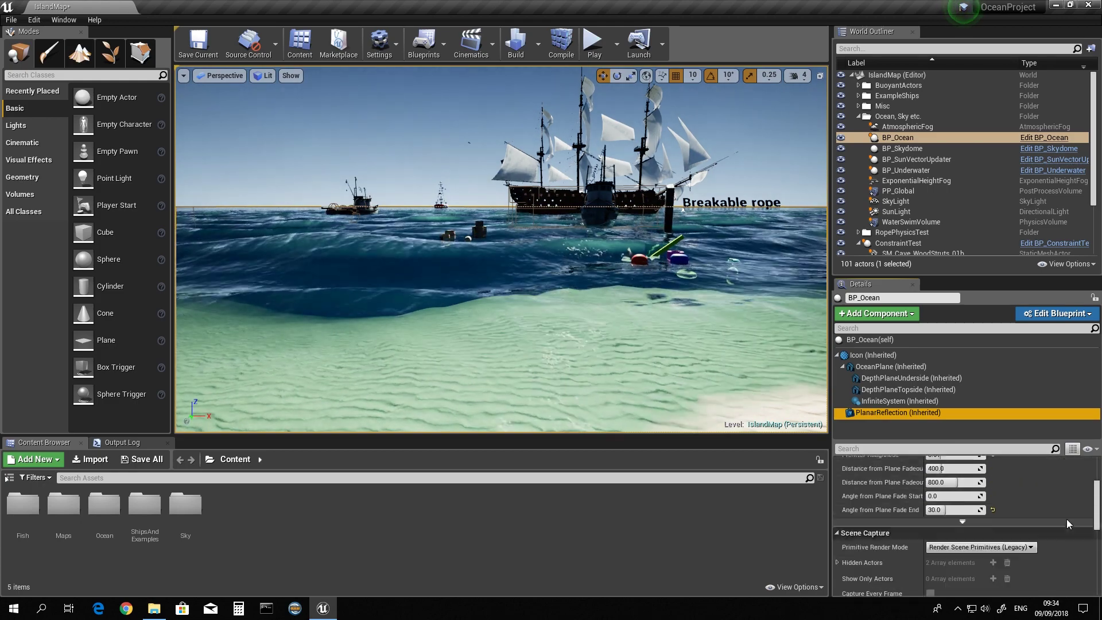
{"action": "scroll", "coordinate": [1067, 524], "scroll_direction": "down", "scroll_amount": 5}
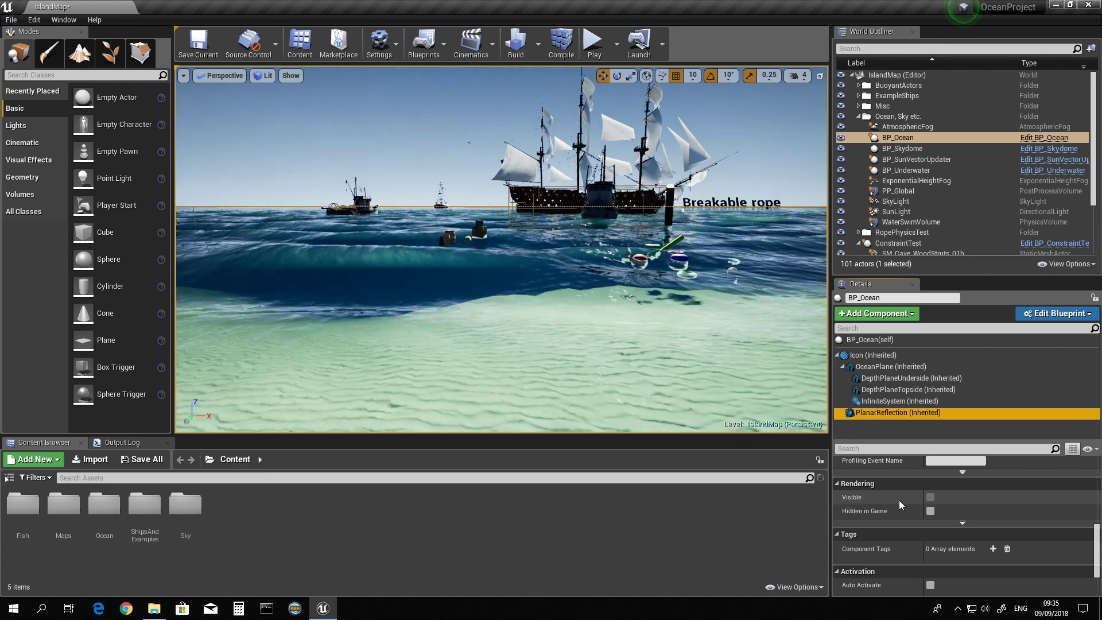
{"action": "scroll", "coordinate": [1098, 556], "scroll_direction": "down", "scroll_amount": 3}
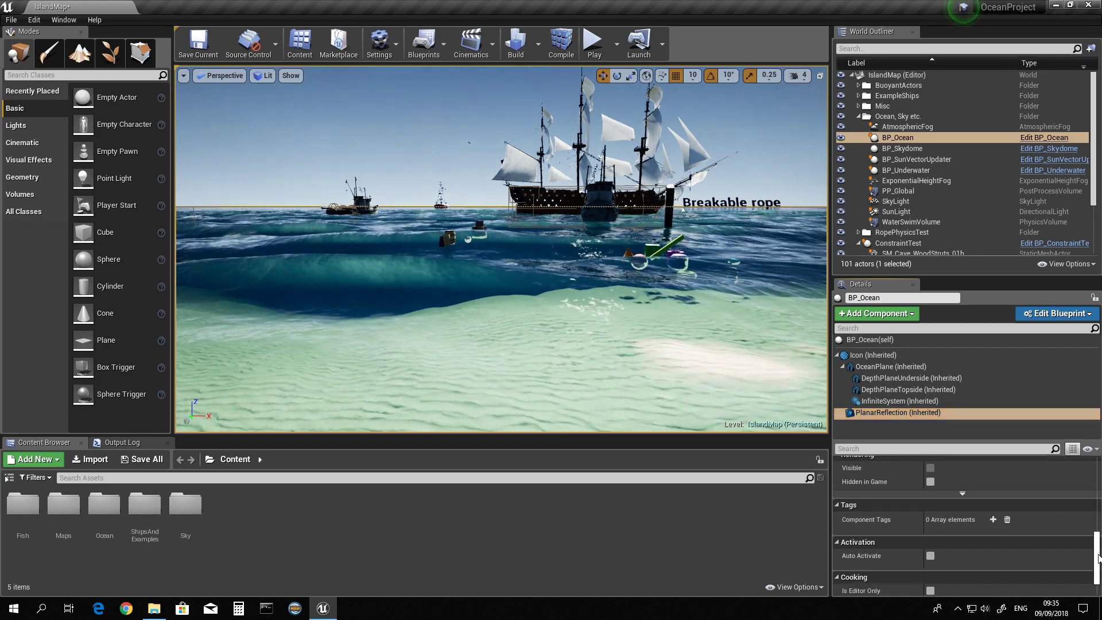
{"action": "left_click_drag", "start_coordinate": [1099, 570], "coordinate": [1099, 538]}
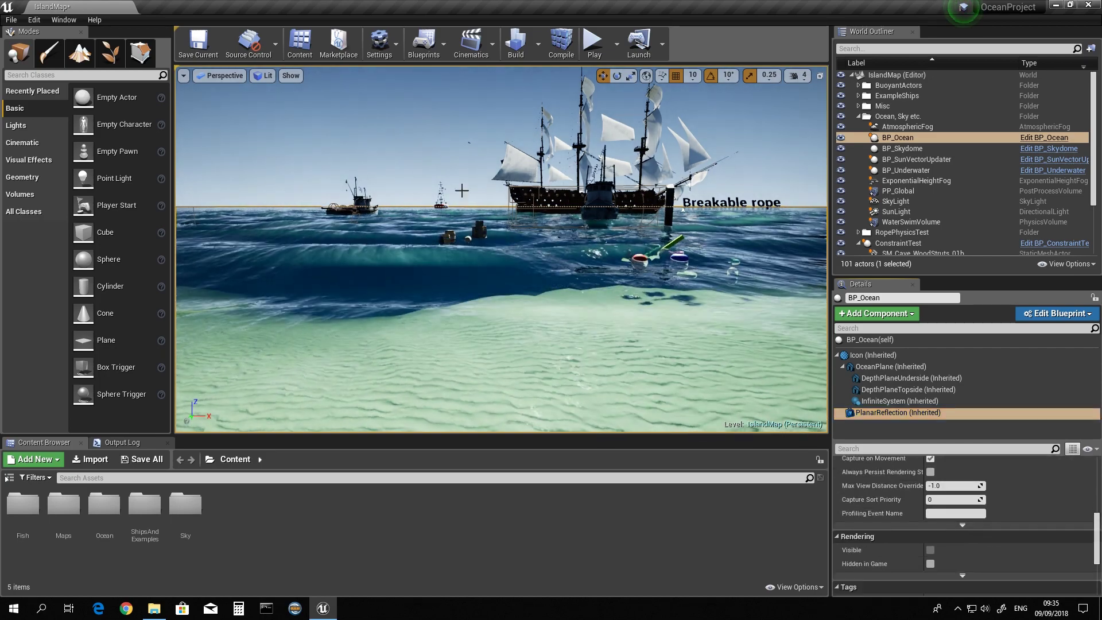
Shrink the component list, set BP_Ocean's Ocean Shader to Ocean Ultra and examine the water around the ships.
{"action": "left_click", "coordinate": [434, 156]}
{"action": "right_click_drag", "start_coordinate": [434, 156], "coordinate": [402, 146]}
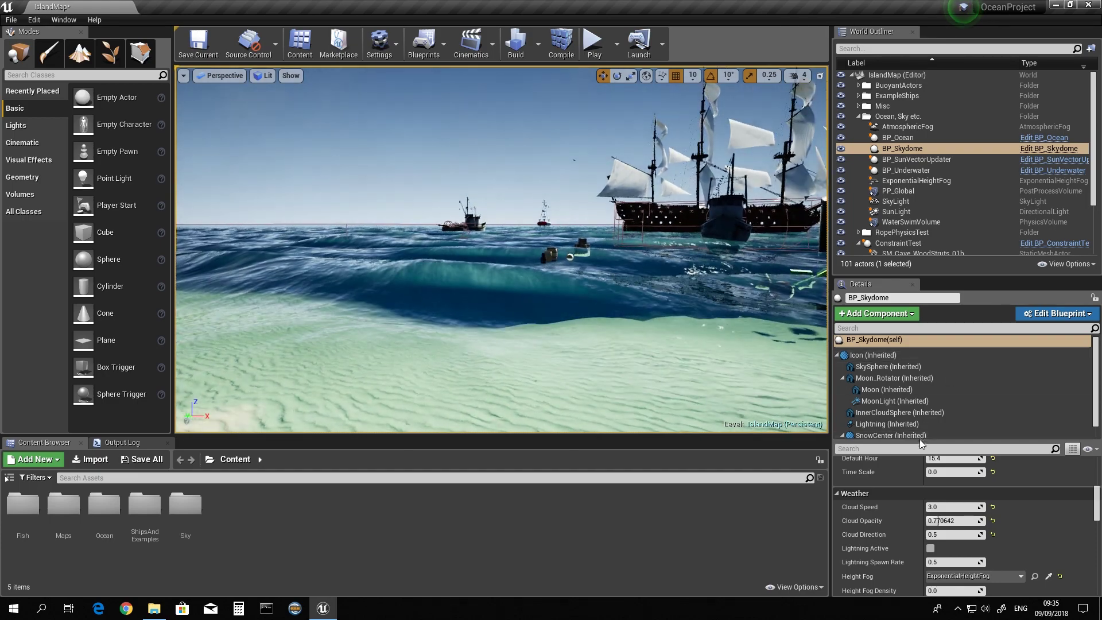
{"action": "left_click_drag", "start_coordinate": [920, 442], "coordinate": [917, 347]}
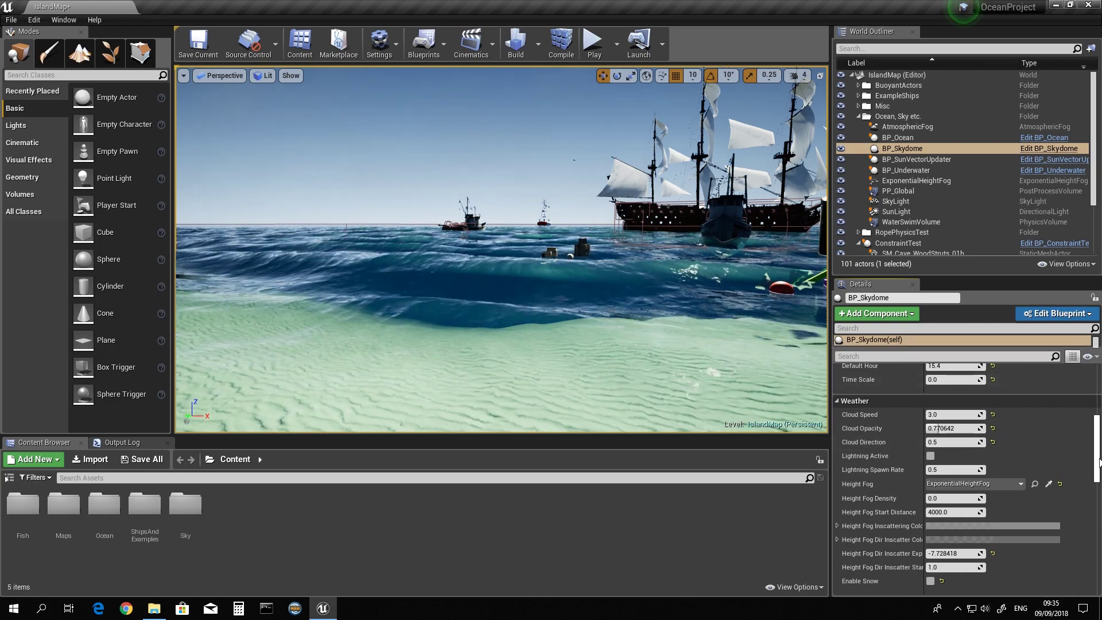
{"action": "left_click", "coordinate": [919, 139]}
{"action": "left_click", "coordinate": [991, 490]}
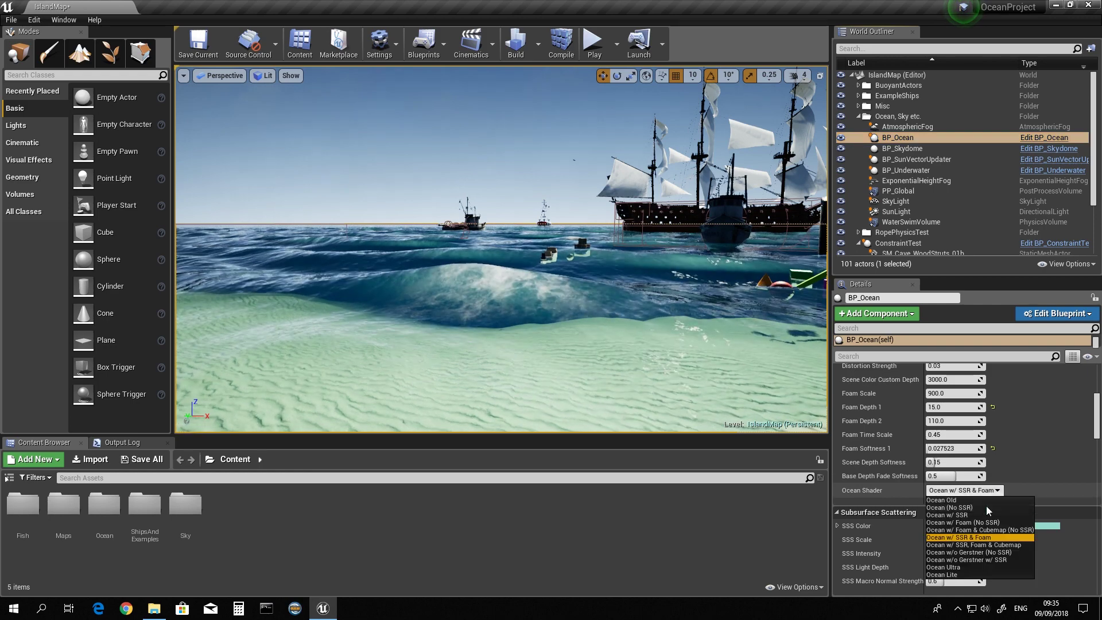
{"action": "left_click", "coordinate": [959, 567]}
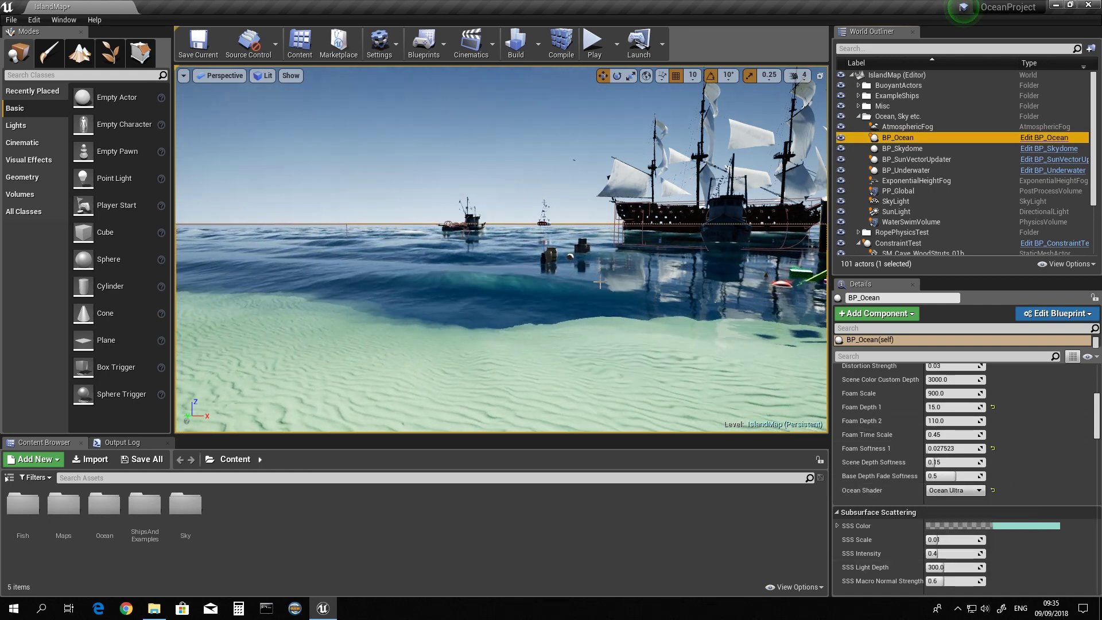
{"action": "right_click_drag", "start_coordinate": [516, 259], "coordinate": [459, 258]}
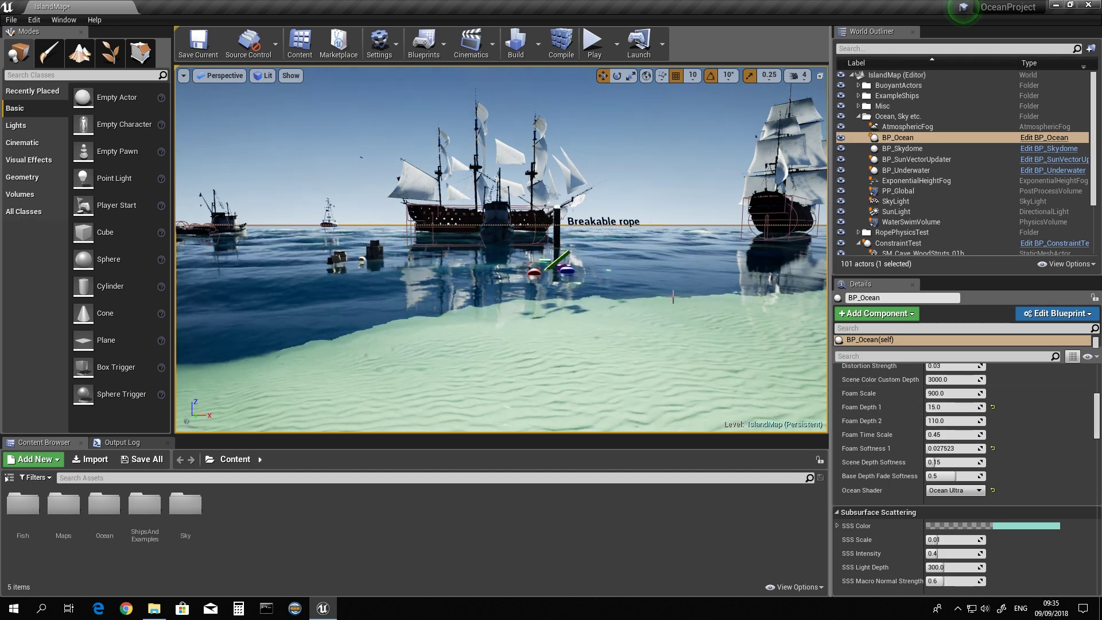
Return to BP_Ocean's transform and appearance properties and examine the shallow water along the sandy shore and the ship reflections.
{"action": "scroll", "coordinate": [929, 438], "scroll_direction": "up", "scroll_amount": 10}
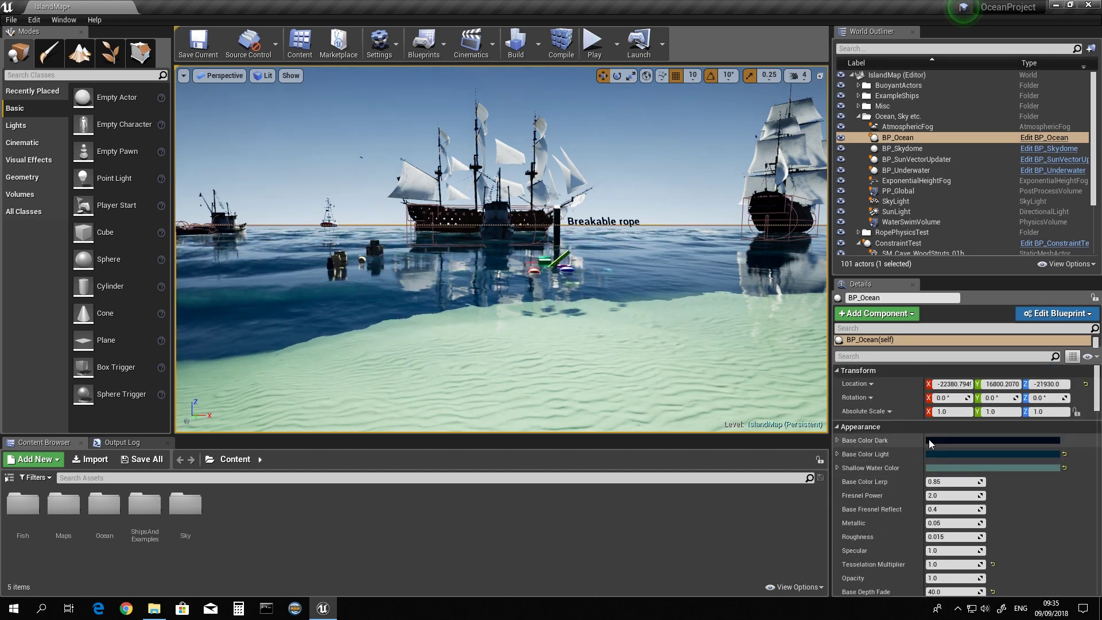
{"action": "mouse_move", "coordinate": [502, 249]}
{"action": "right_mouse_down"}
{"action": "mouse_move", "coordinate": [436, 253]}
{"action": "mouse_move", "coordinate": [439, 298]}
{"action": "mouse_move", "coordinate": [468, 295]}
{"action": "mouse_move", "coordinate": [493, 275]}
{"action": "mouse_move", "coordinate": [483, 275]}
{"action": "mouse_move", "coordinate": [505, 274]}
{"action": "mouse_move", "coordinate": [477, 276]}
{"action": "mouse_move", "coordinate": [499, 269]}
{"action": "right_mouse_up"}
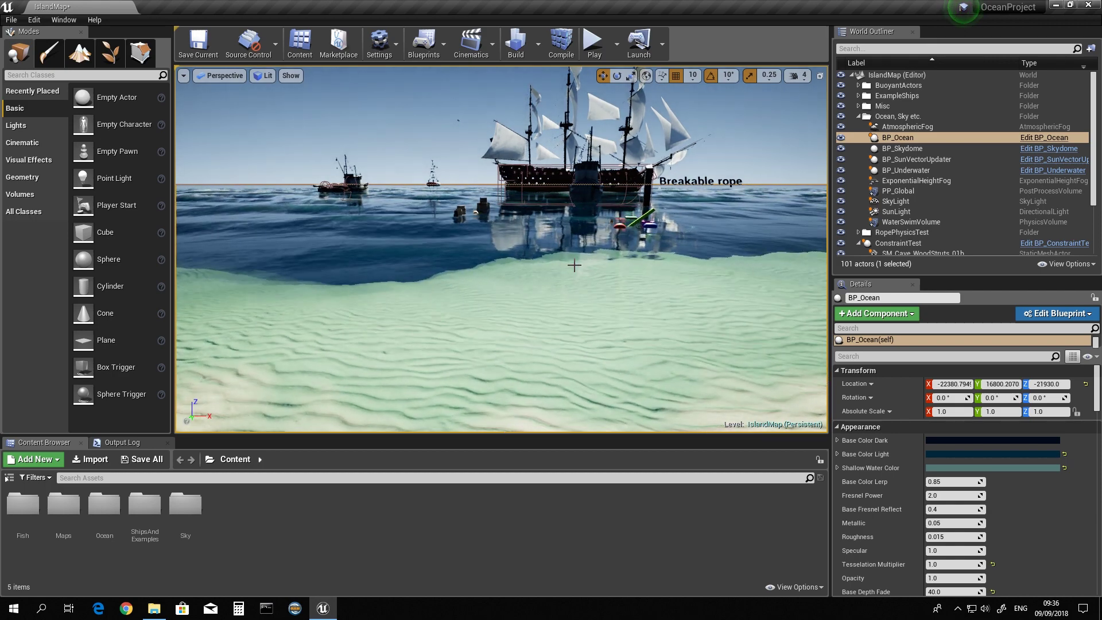
{"action": "mouse_move", "coordinate": [574, 265]}
{"action": "right_mouse_down"}
{"action": "mouse_move", "coordinate": [591, 281]}
{"action": "mouse_move", "coordinate": [608, 264]}
{"action": "mouse_move", "coordinate": [574, 264]}
{"action": "right_mouse_up"}
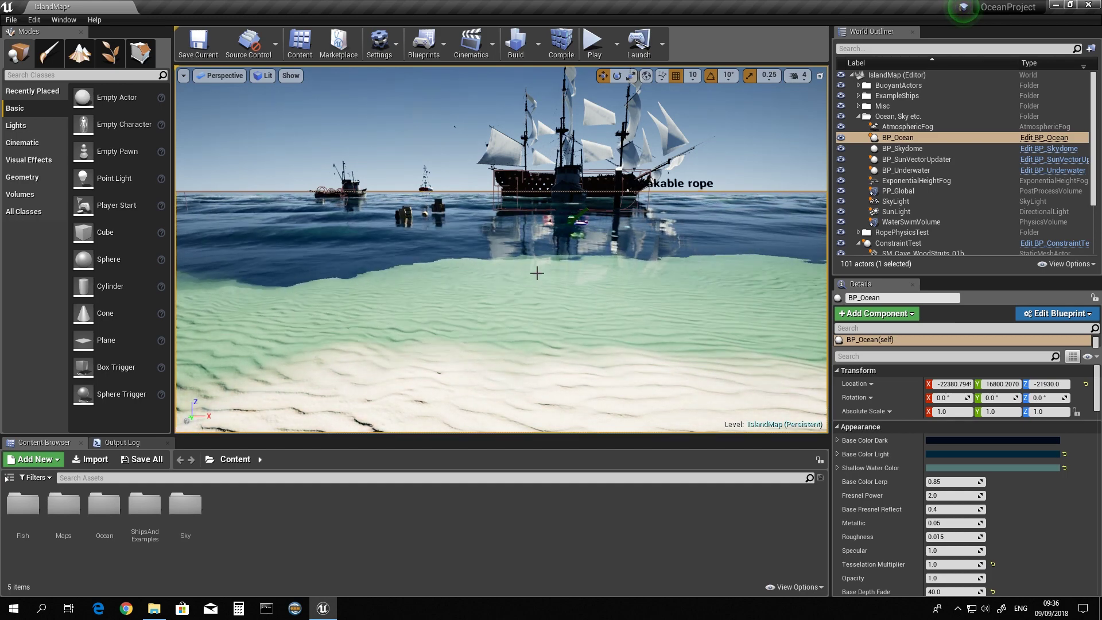
{"action": "mouse_move", "coordinate": [537, 273]}
{"action": "right_mouse_down"}
{"action": "mouse_move", "coordinate": [554, 273]}
{"action": "mouse_move", "coordinate": [553, 287]}
{"action": "mouse_move", "coordinate": [539, 286]}
{"action": "right_mouse_up"}
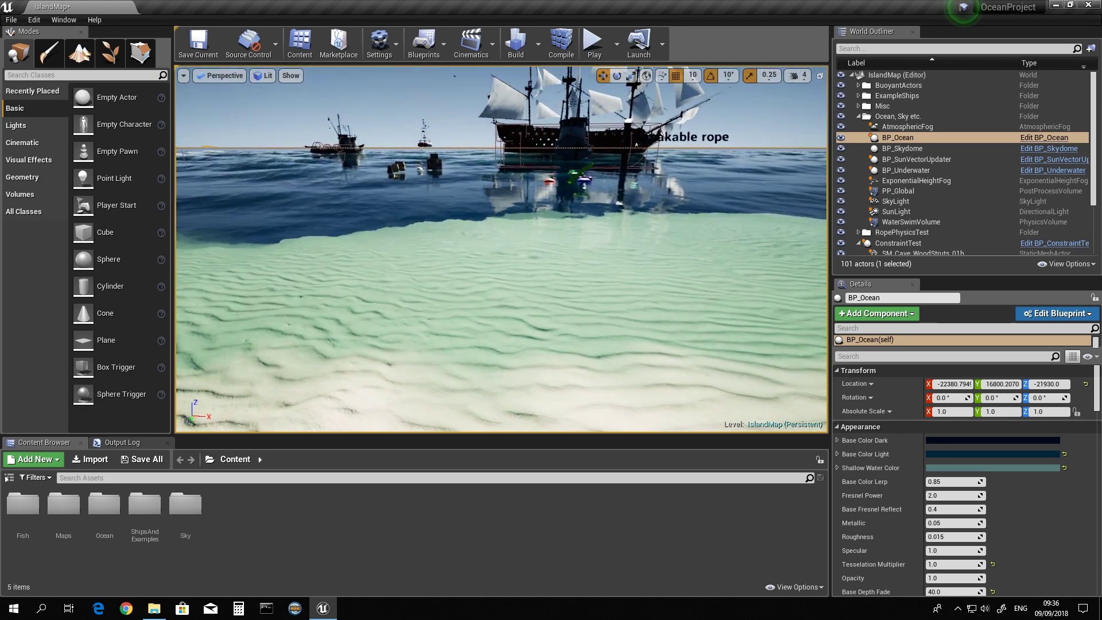
{"action": "mouse_move", "coordinate": [480, 356]}
{"action": "right_mouse_down"}
{"action": "mouse_move", "coordinate": [463, 357]}
{"action": "mouse_move", "coordinate": [480, 367]}
{"action": "mouse_move", "coordinate": [481, 336]}
{"action": "right_mouse_up"}
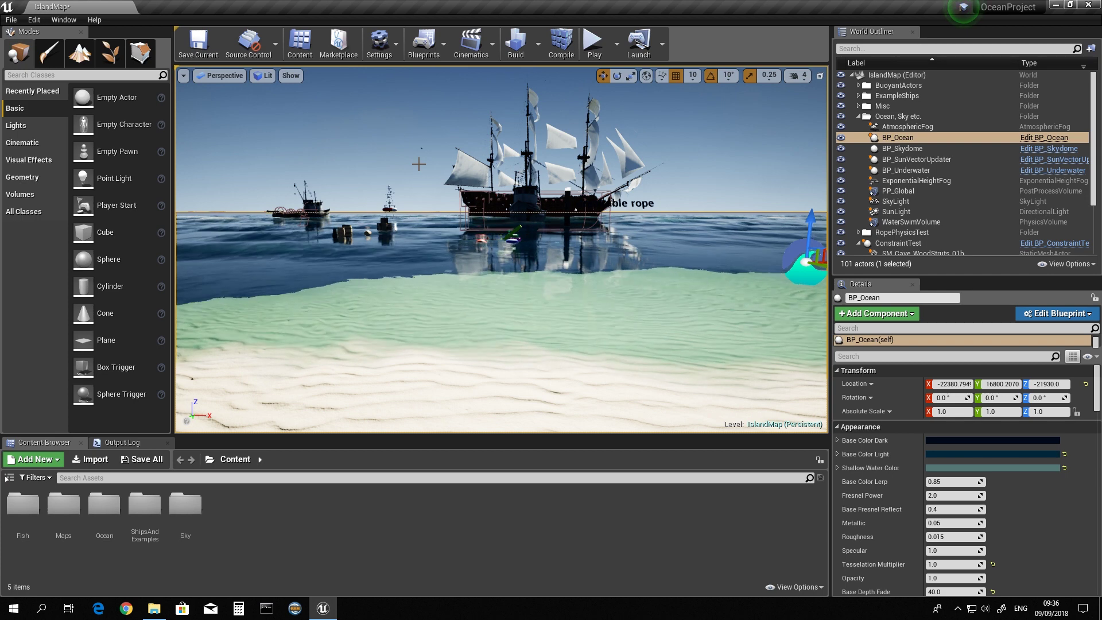
Select BP_Skydome in the level to show its sun and sky properties.
{"action": "left_click", "coordinate": [901, 148]}
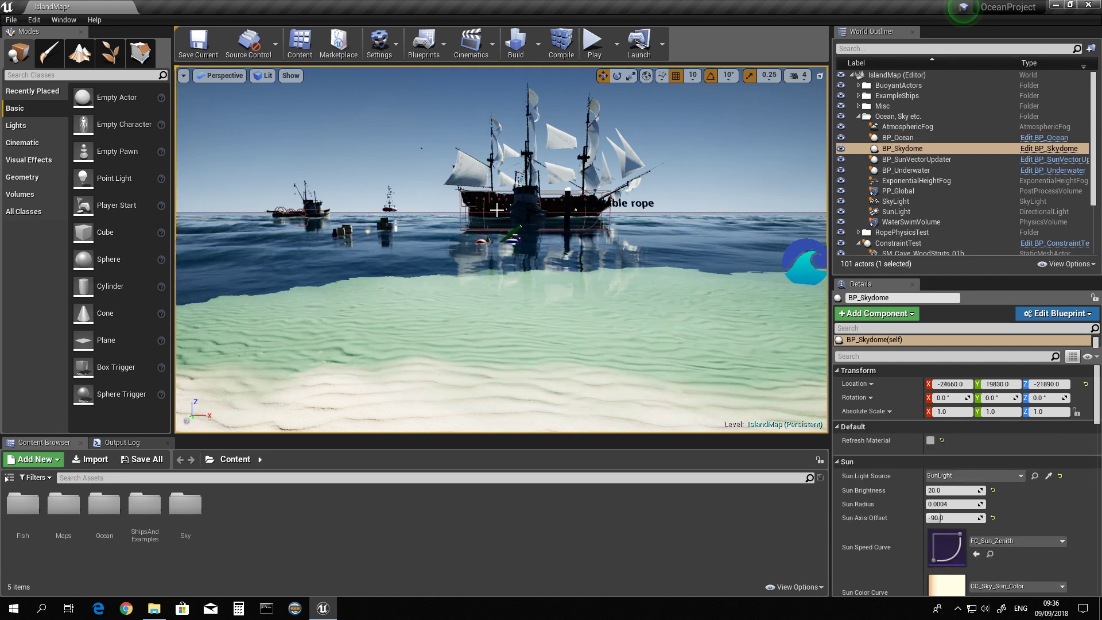